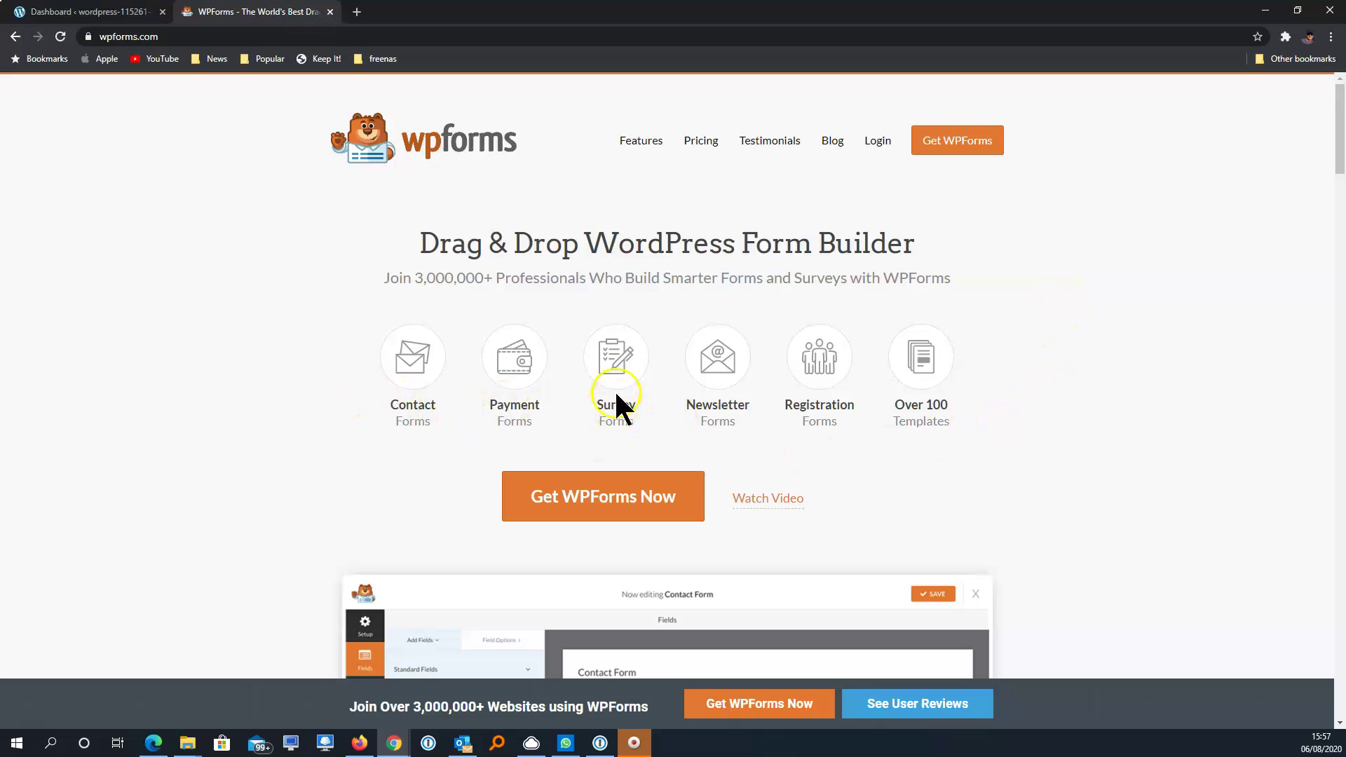
Open the Features & Addons page and browse features like templates, conditional logic and payments
scroll(1084, 406, down, 2)
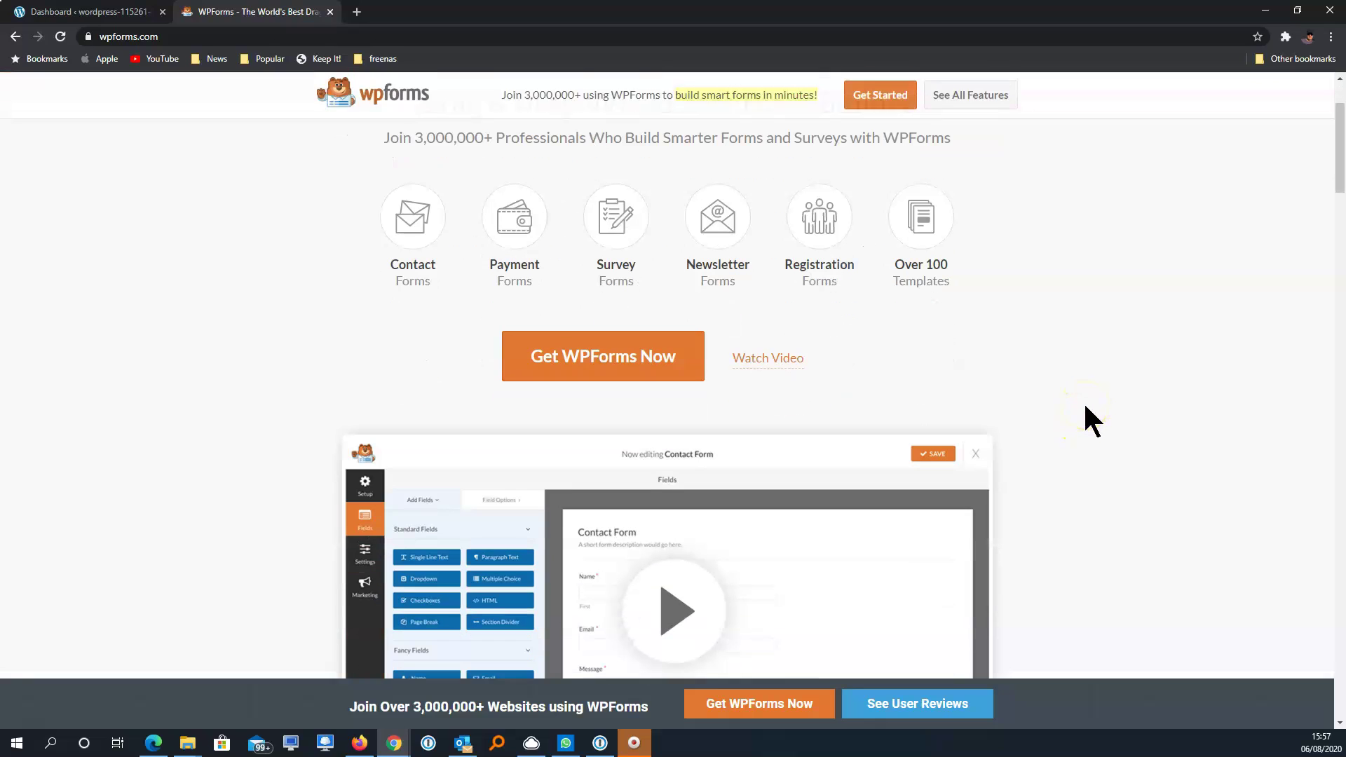
scroll(1084, 406, down, 4)
scroll(1084, 406, up, 6)
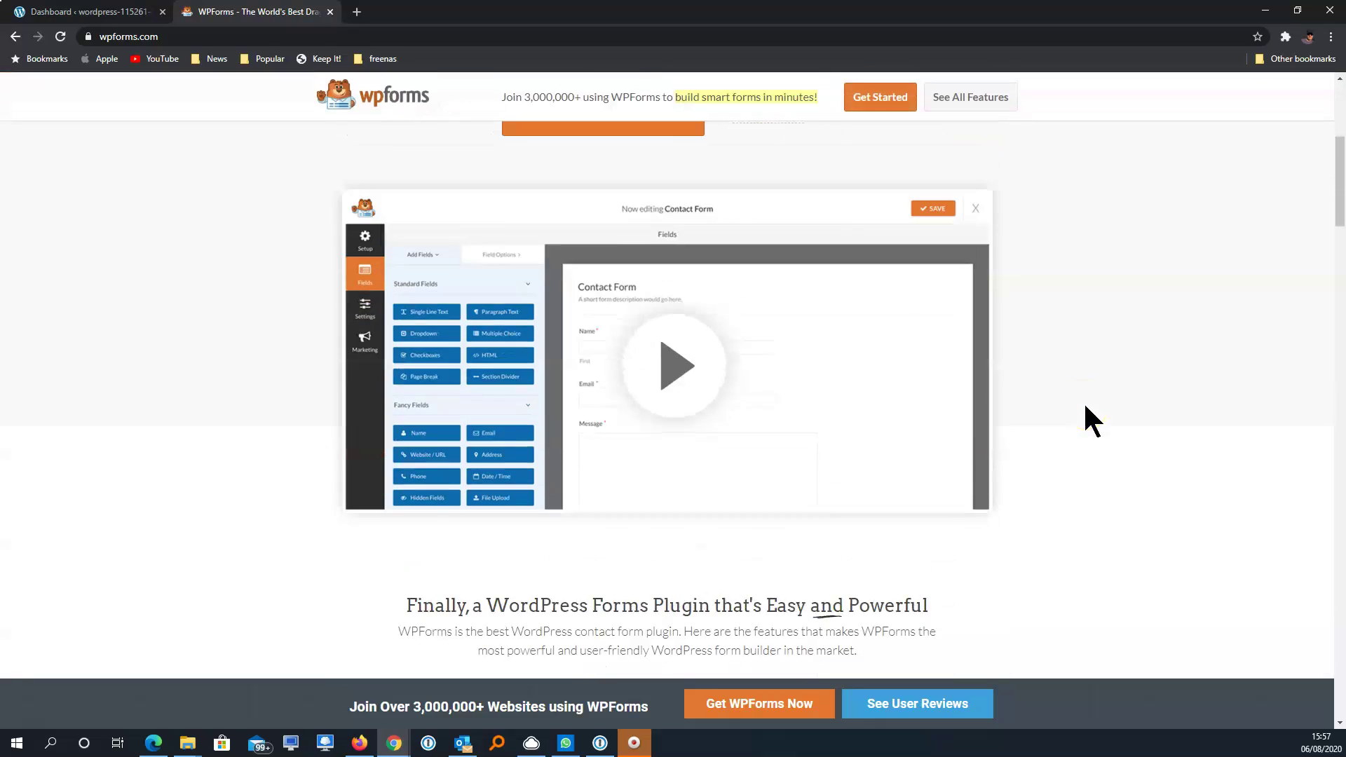
click(640, 140)
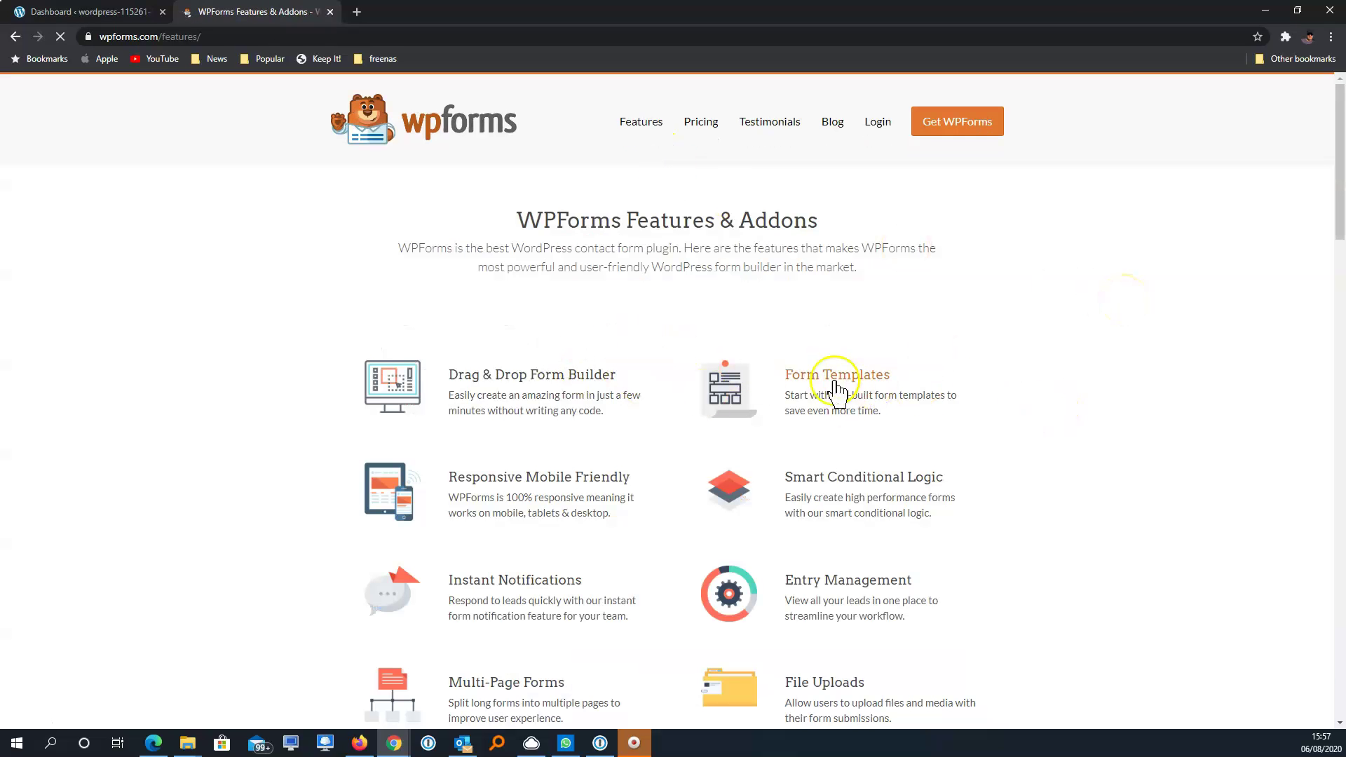
scroll(1238, 317, down, 3)
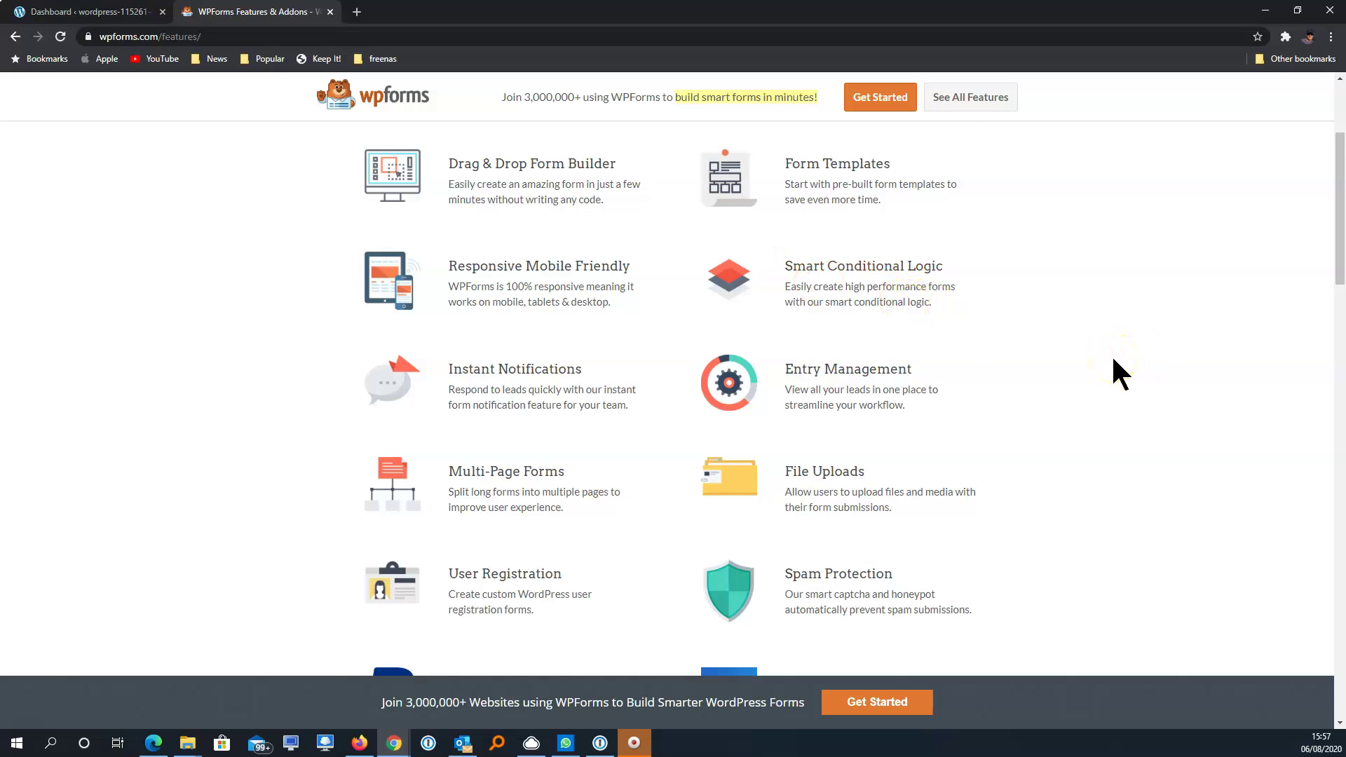
scroll(1111, 355, down, 2)
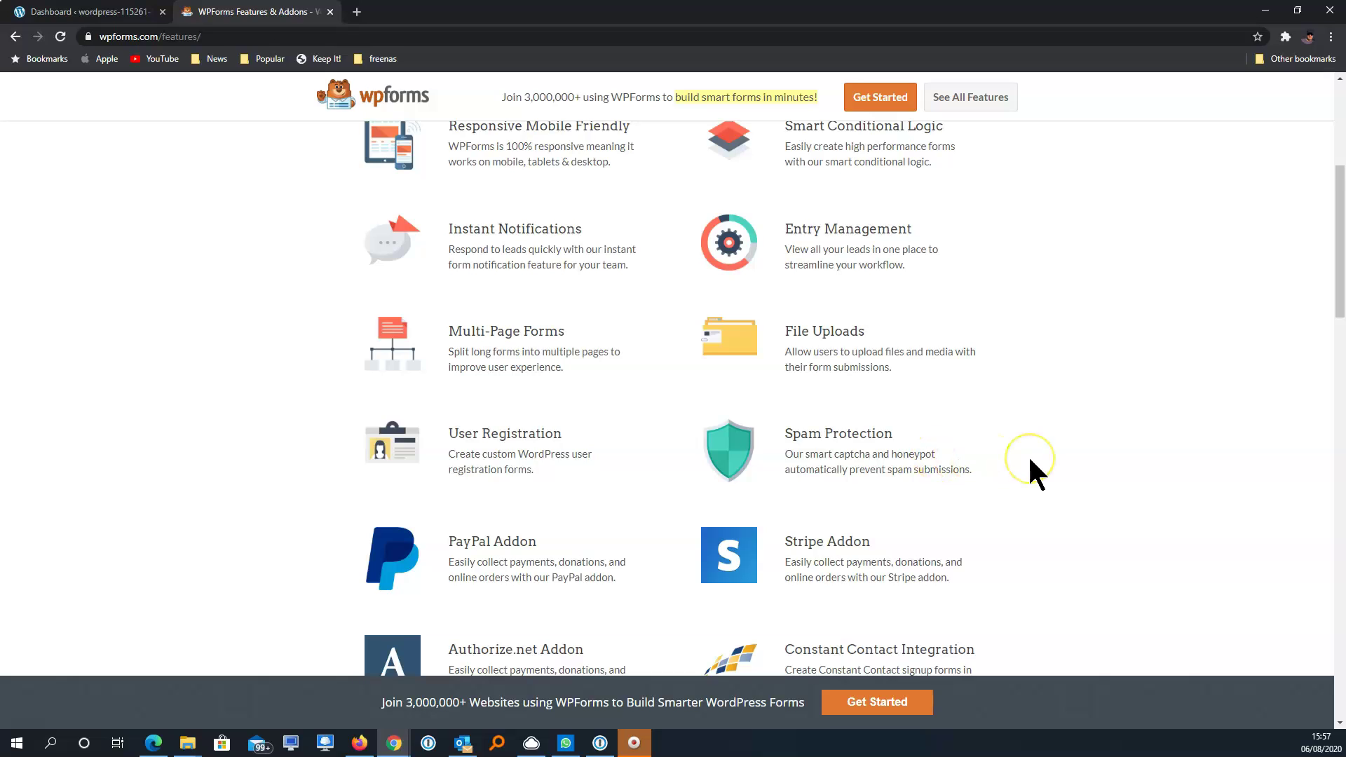
scroll(1028, 454, down, 1)
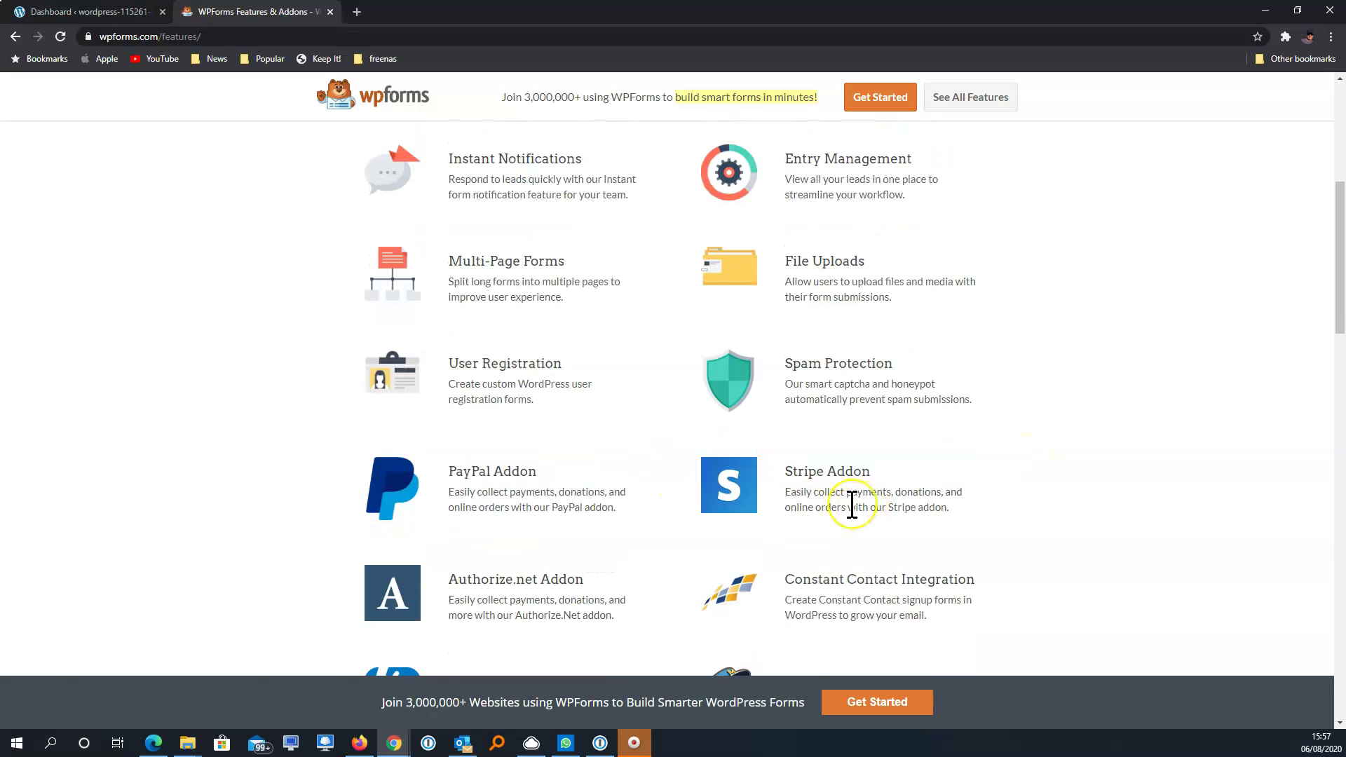
scroll(851, 506, up, 6)
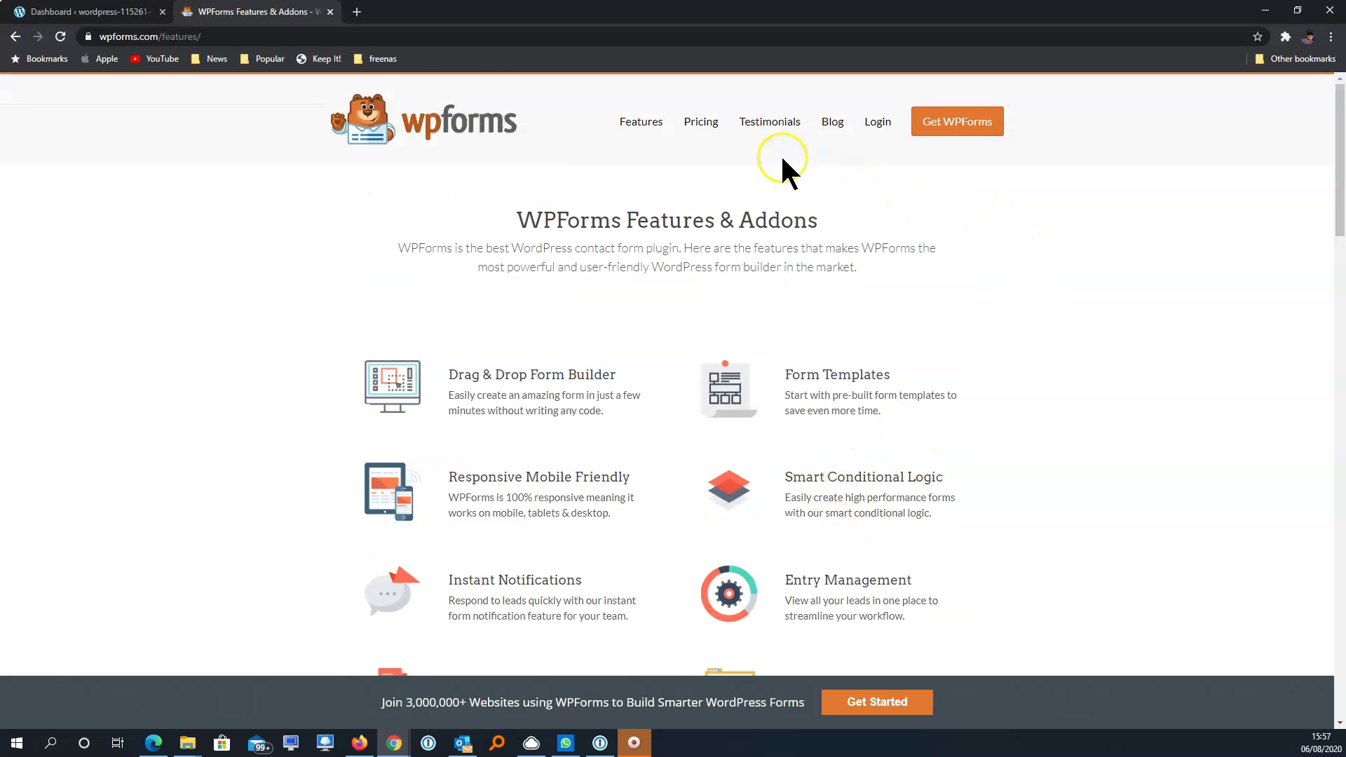
Open Pricing and compare the Elite, Pro, Plus and Basic plans ($299.50 to $39.50 yearly)
click(691, 128)
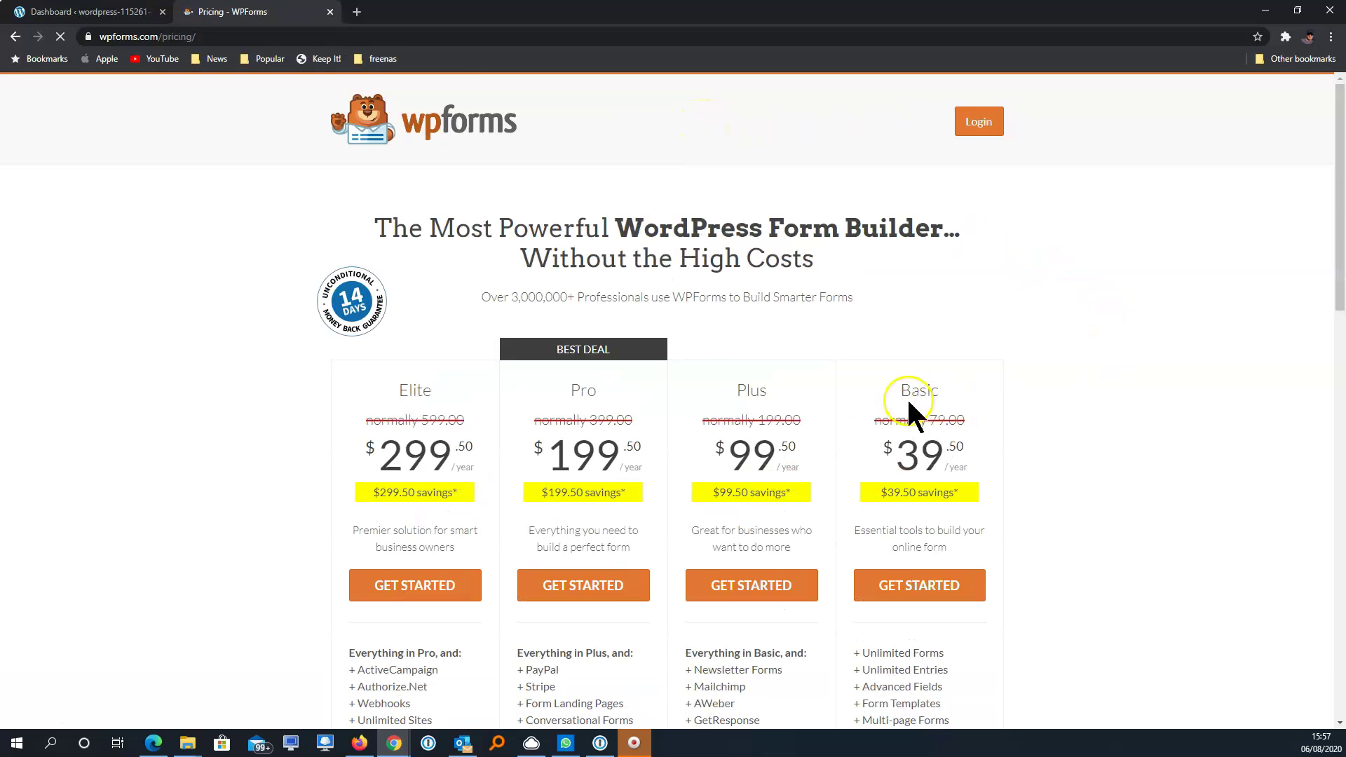
scroll(1101, 377, down, 2)
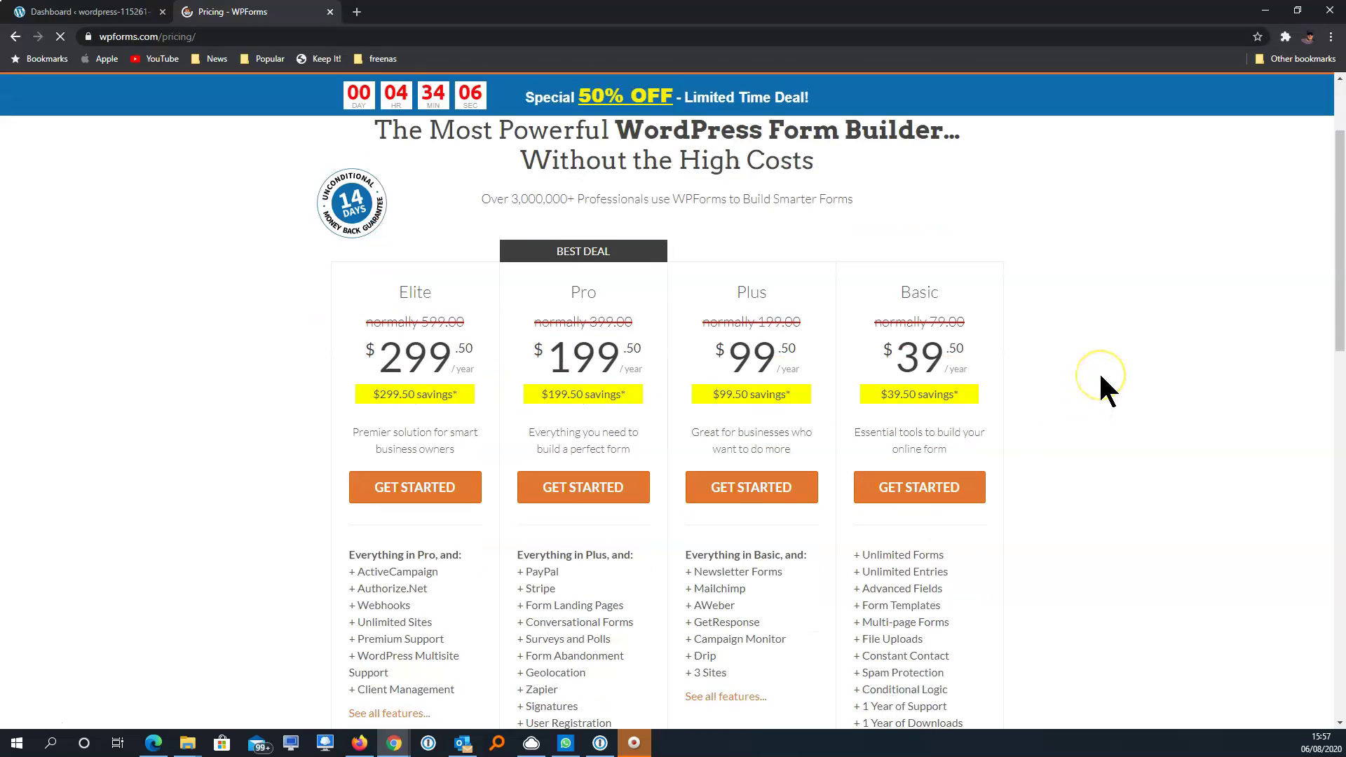
scroll(1099, 371, down, 1)
scroll(1099, 372, down, 2)
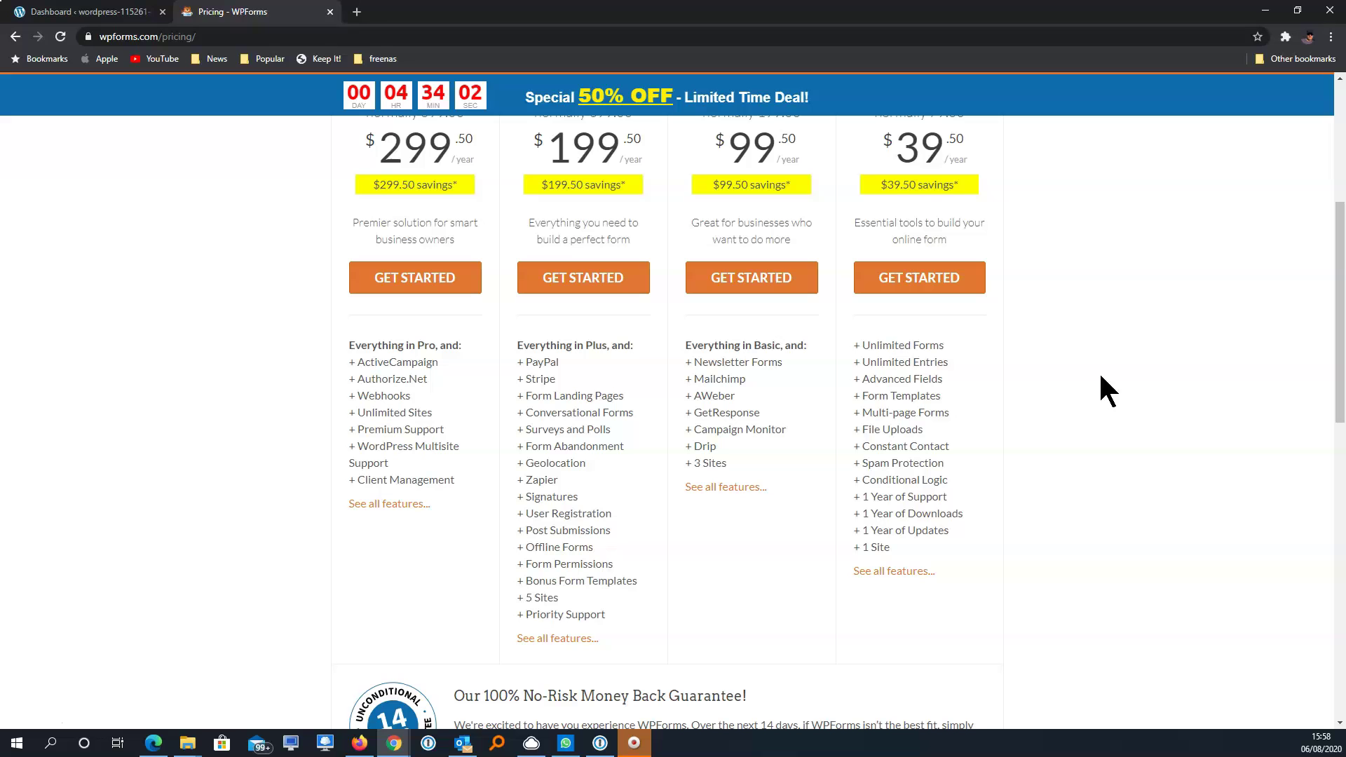
scroll(1149, 336, up, 1)
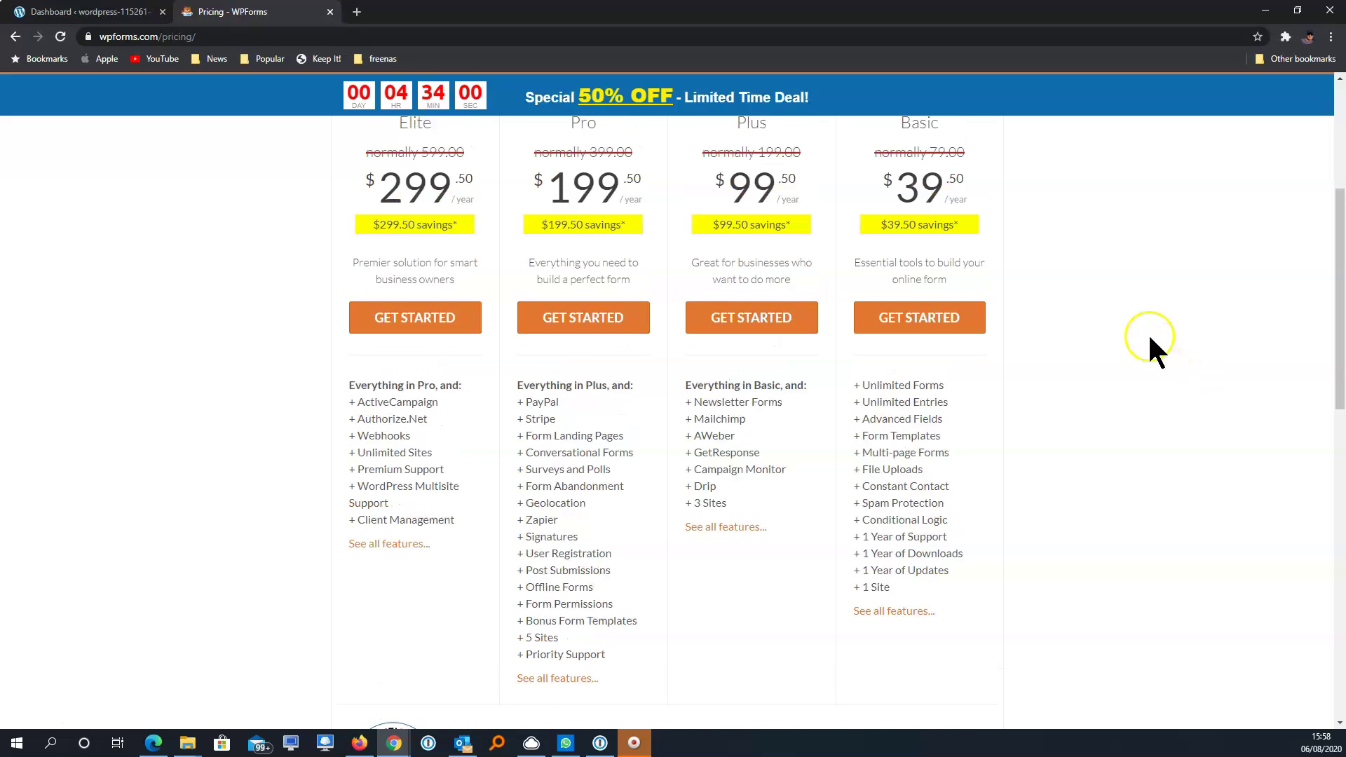
scroll(1150, 338, up, 2)
scroll(1150, 337, down, 1)
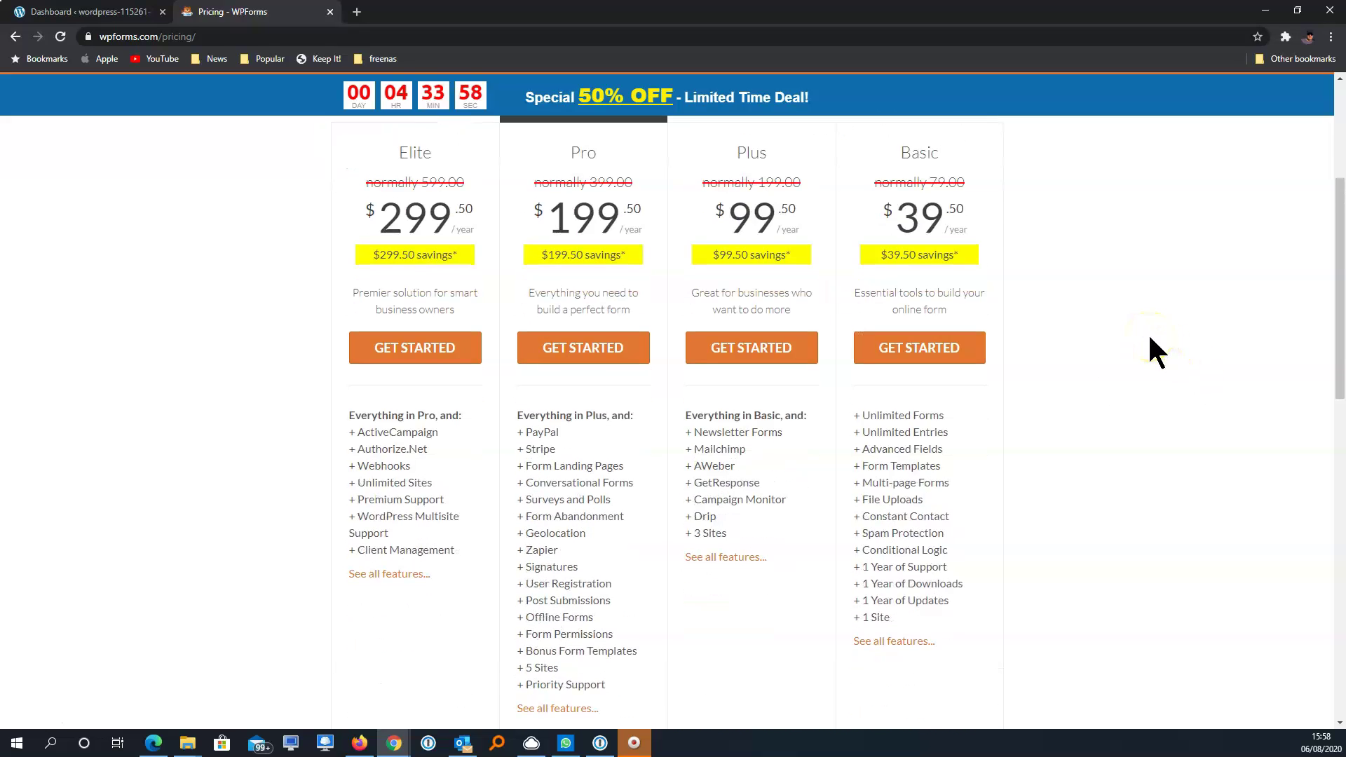
scroll(1155, 351, down, 1)
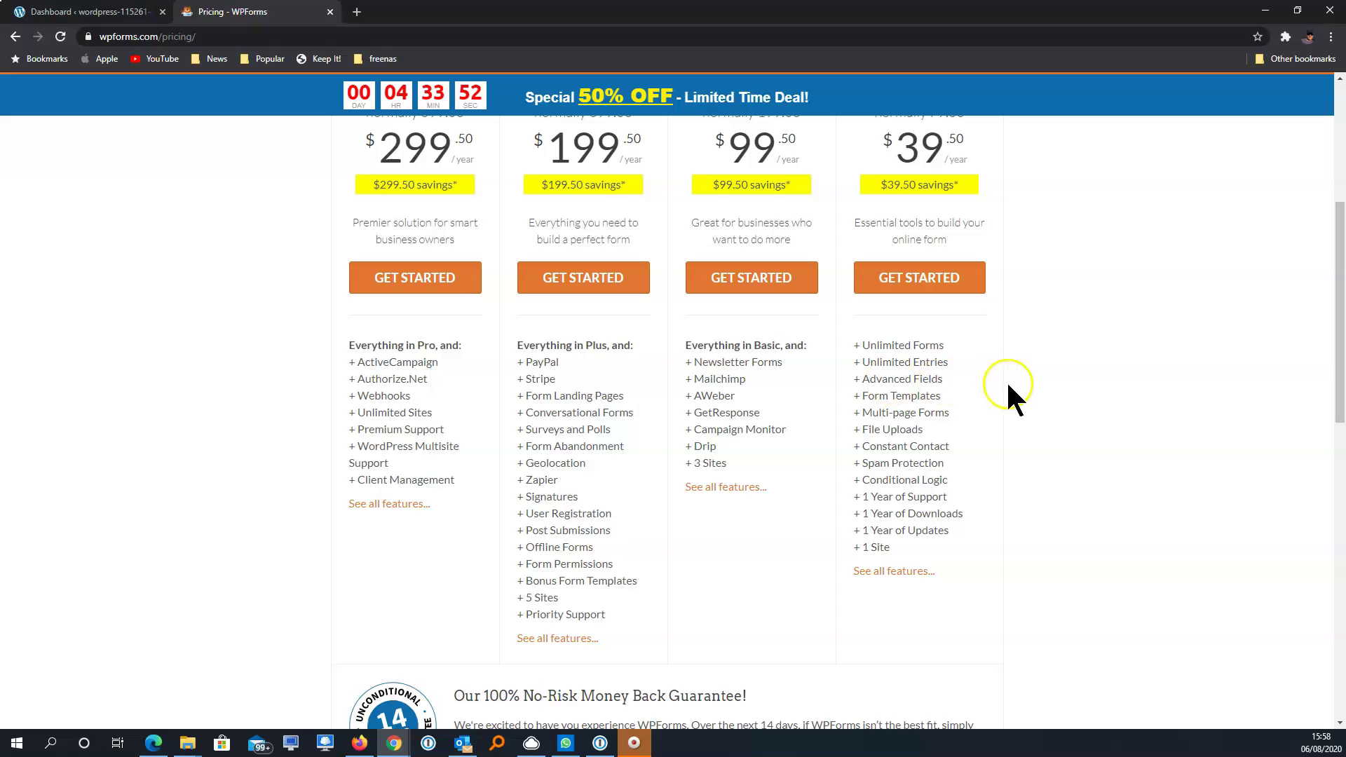
scroll(1074, 389, up, 2)
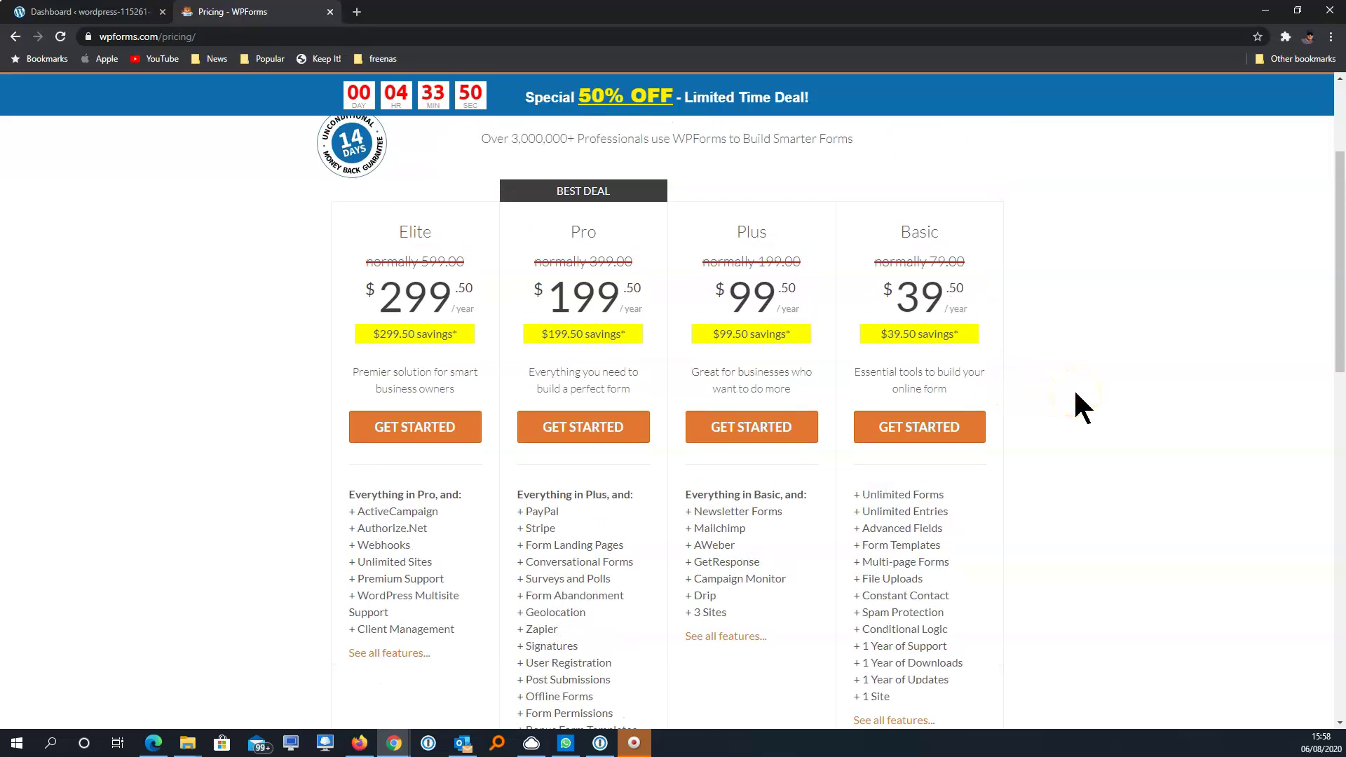
scroll(1076, 393, up, 3)
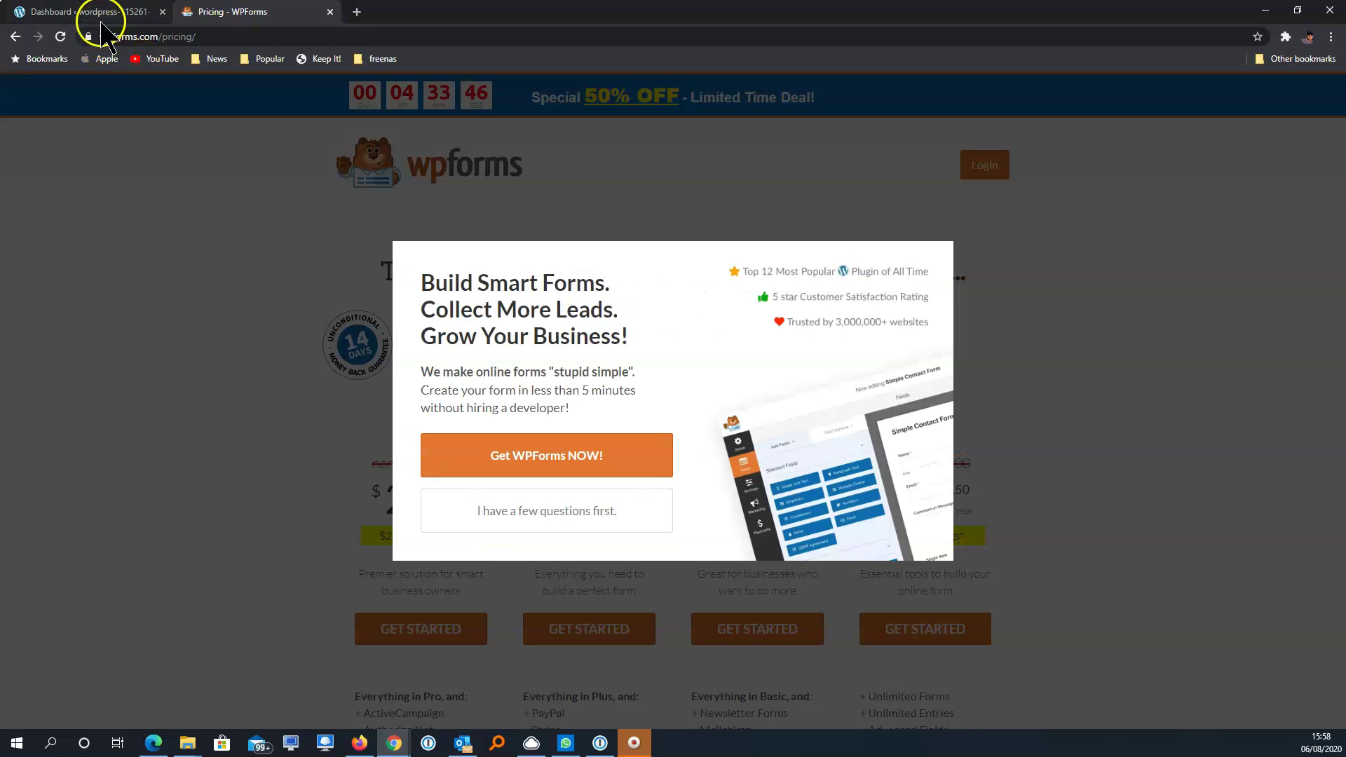
Switch to the Dashboard tab and list installed plugins, including WPForms 1.6.2 and WPForms AWeber 1.2.0
click(104, 18)
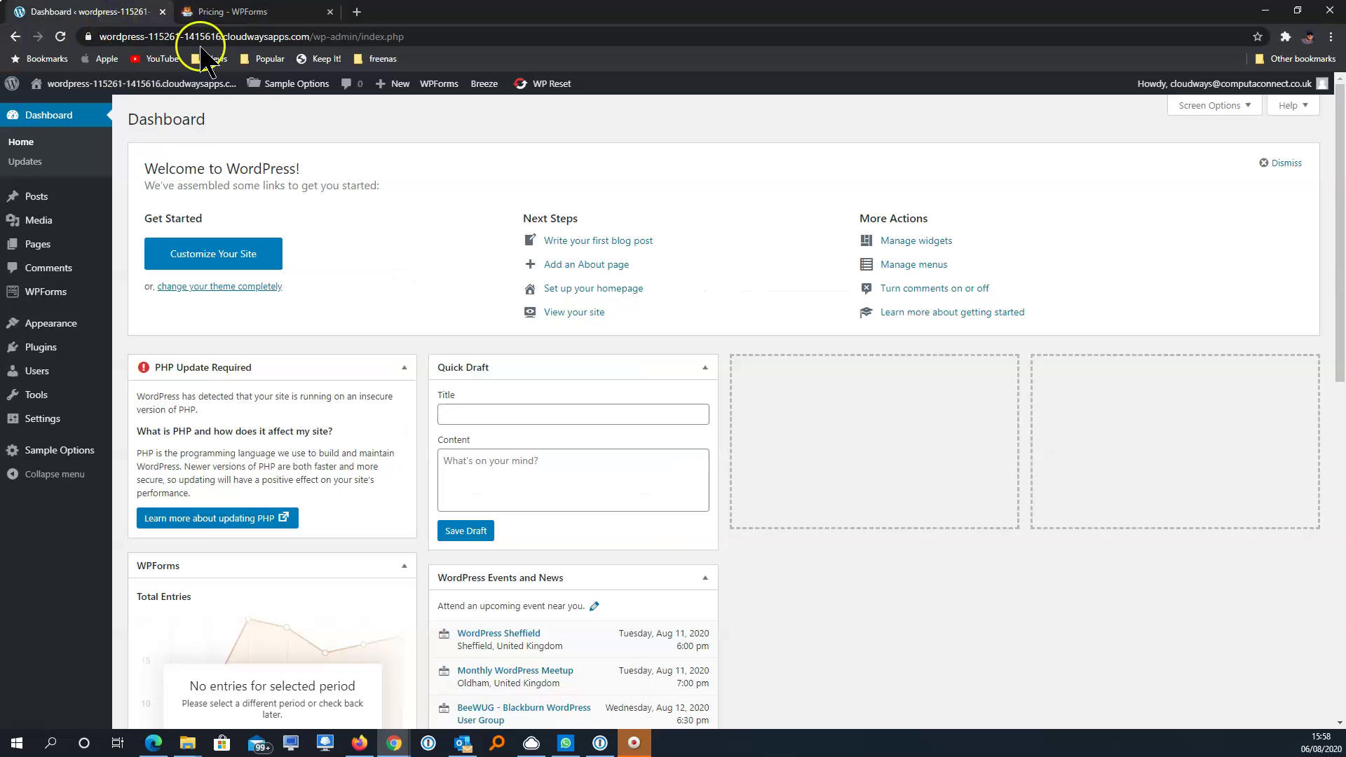
mouse_move(51, 346)
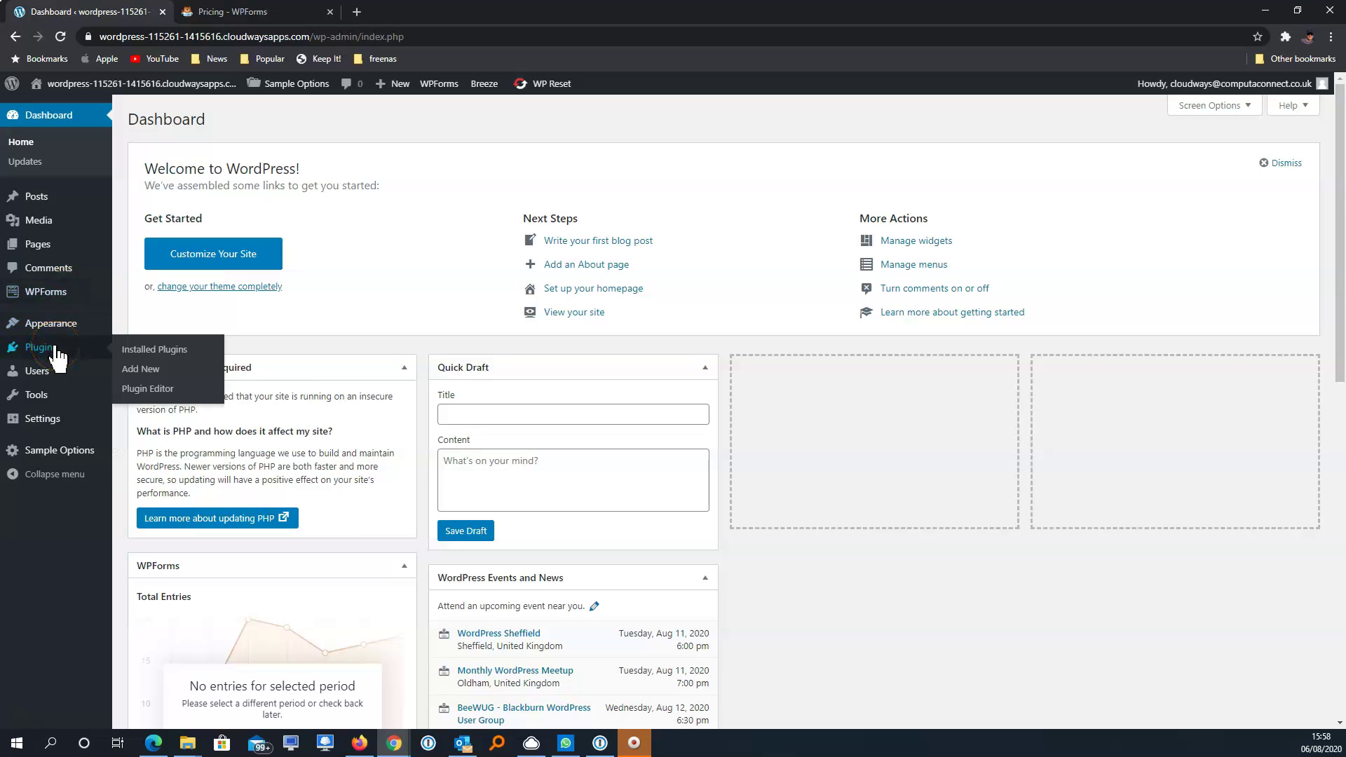
click(150, 350)
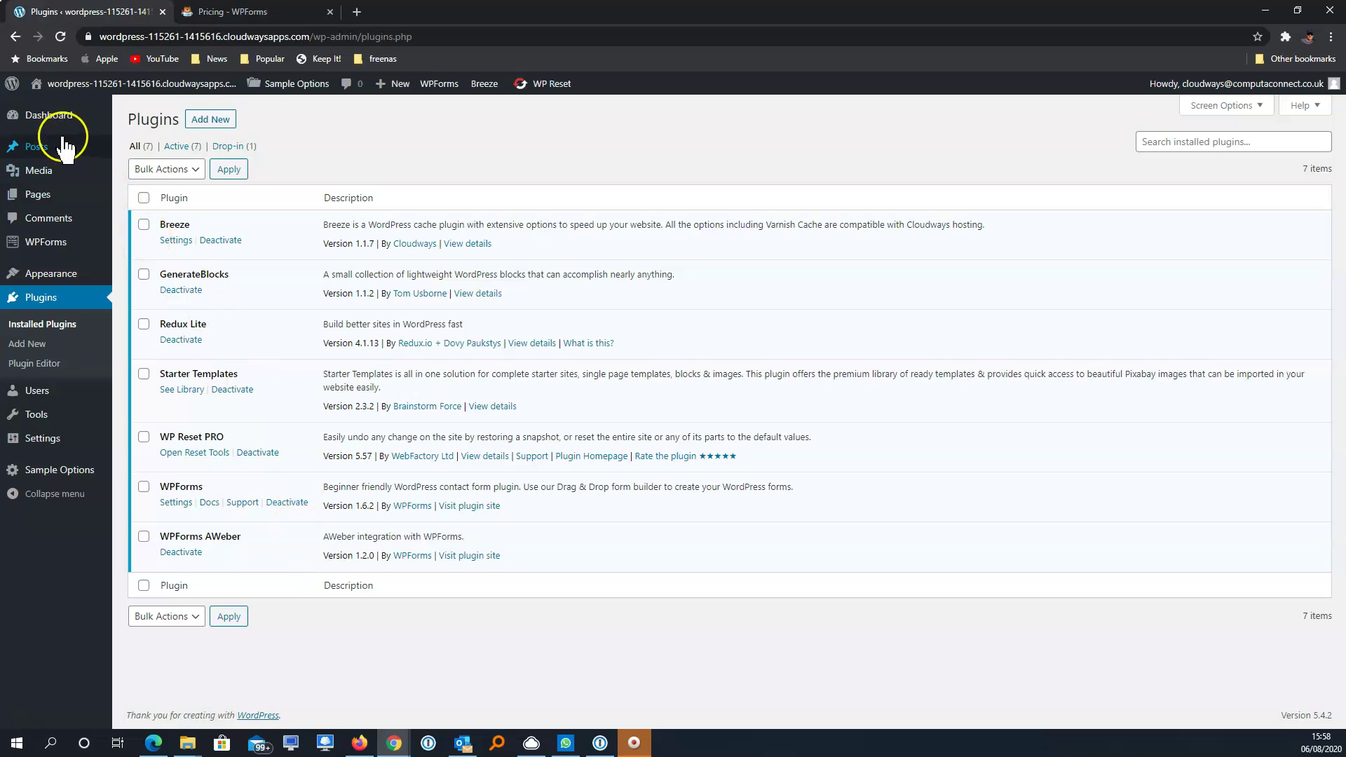
click(51, 117)
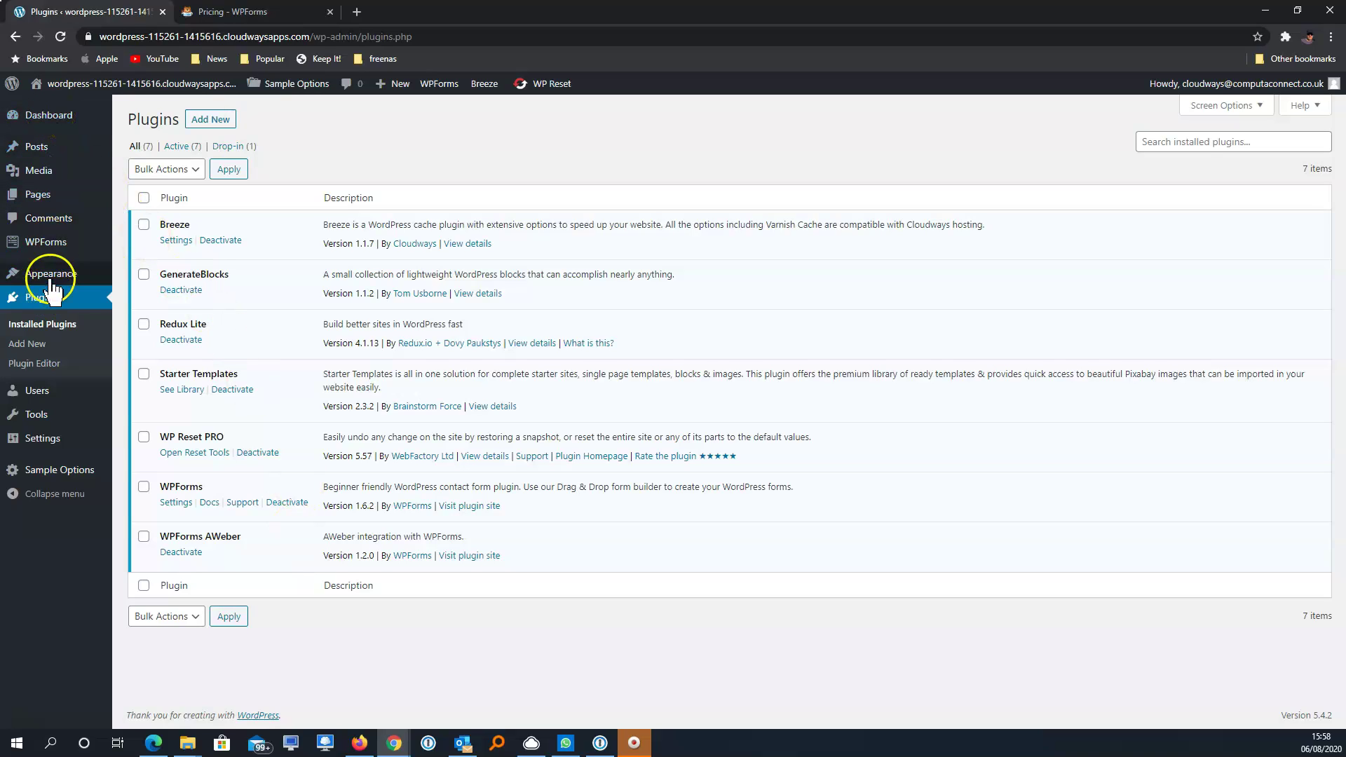
Show Appearance > Themes, listing 6 installed themes with GeneratePress active
mouse_move(52, 277)
click(154, 282)
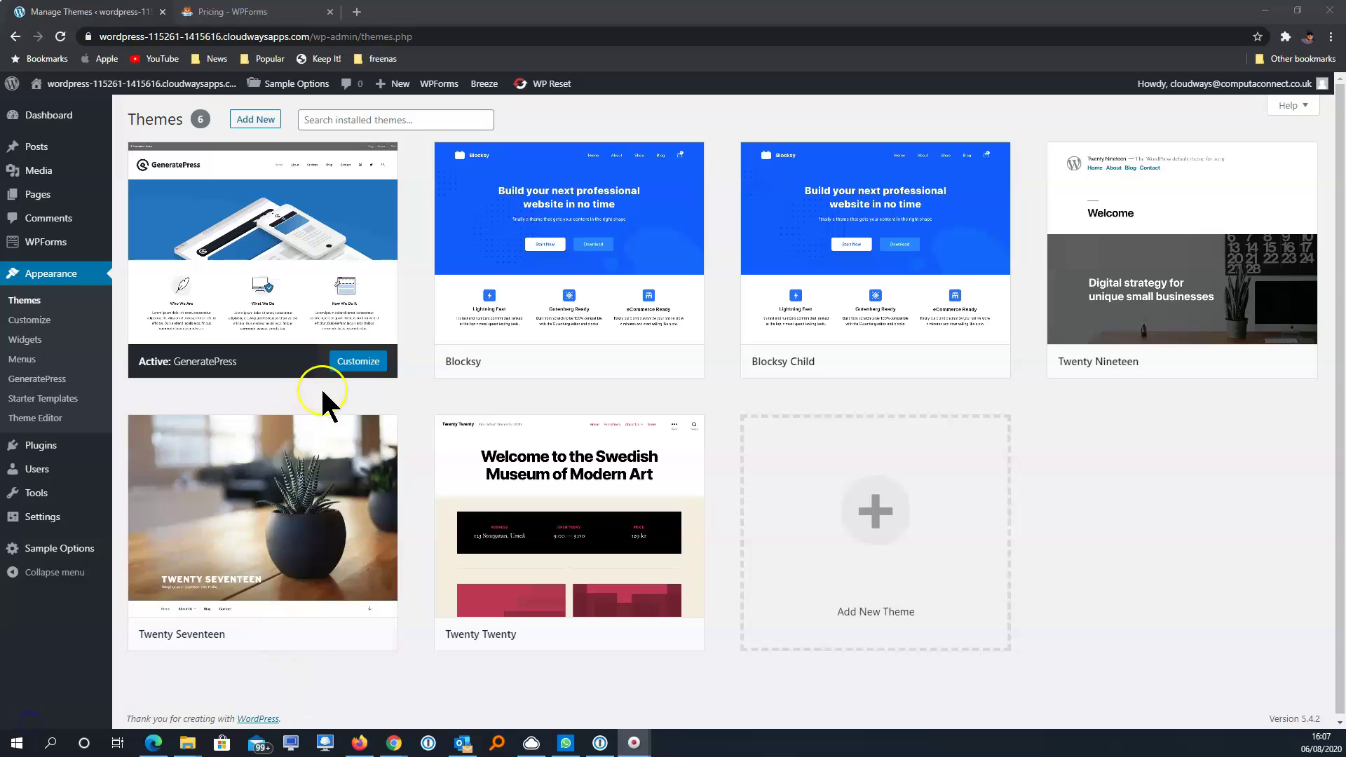
click(77, 257)
Open WPForms Settings and keep form styling set to base and form theme styling
mouse_move(42, 249)
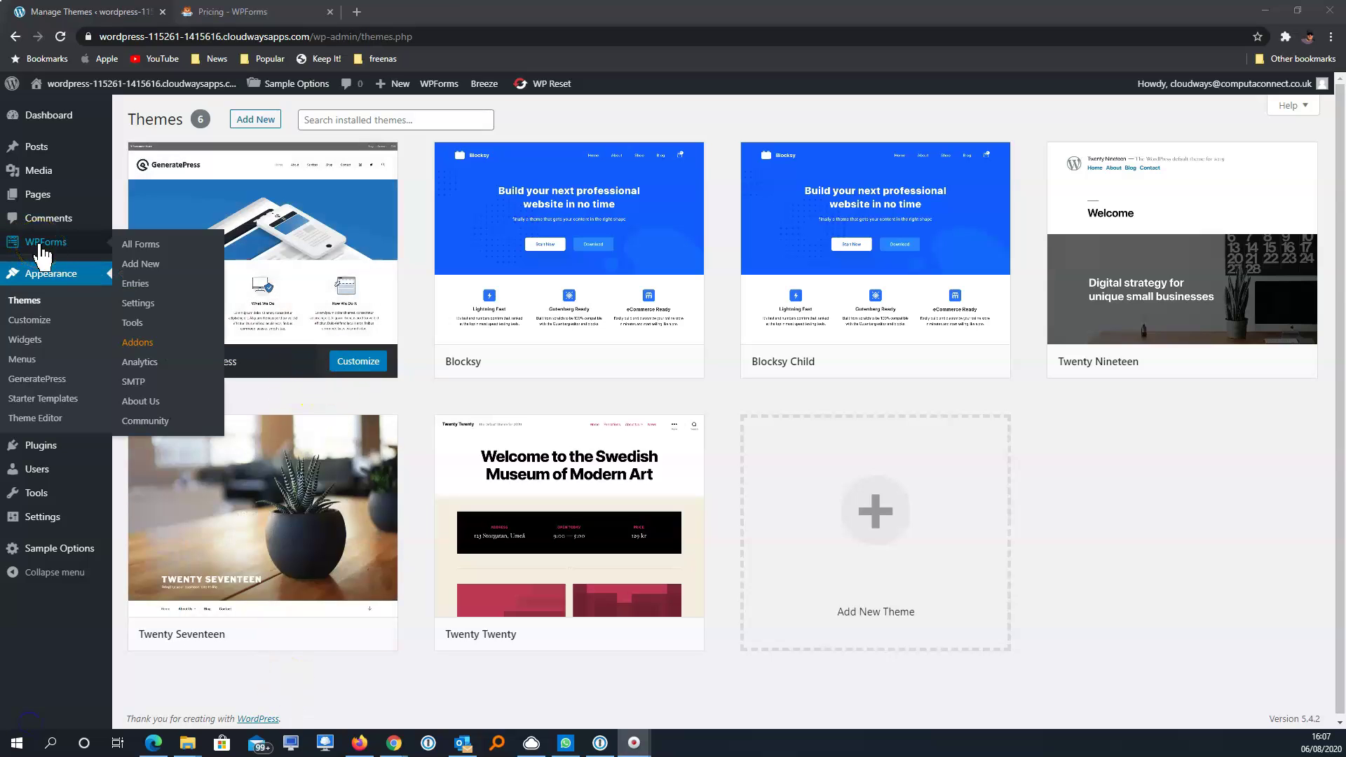
click(149, 302)
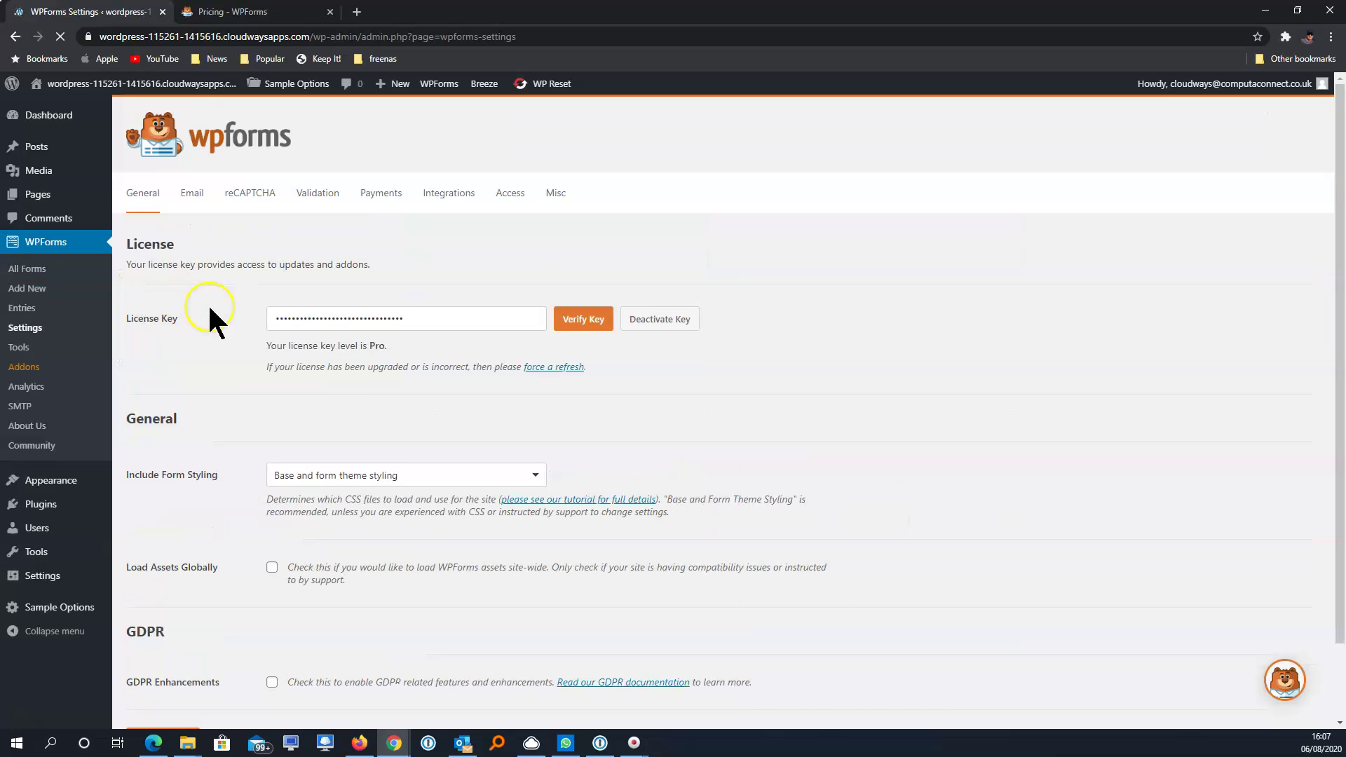
click(382, 321)
scroll(663, 463, down, 1)
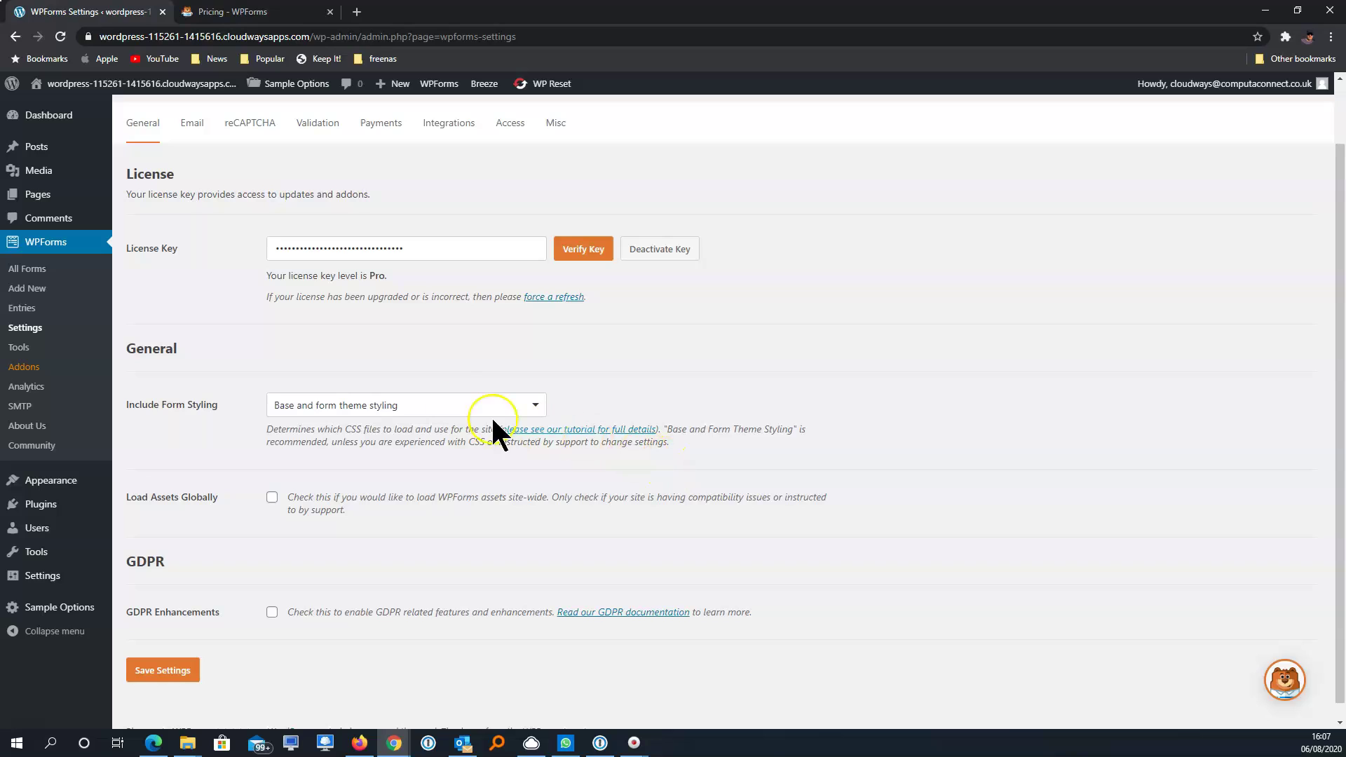
click(442, 406)
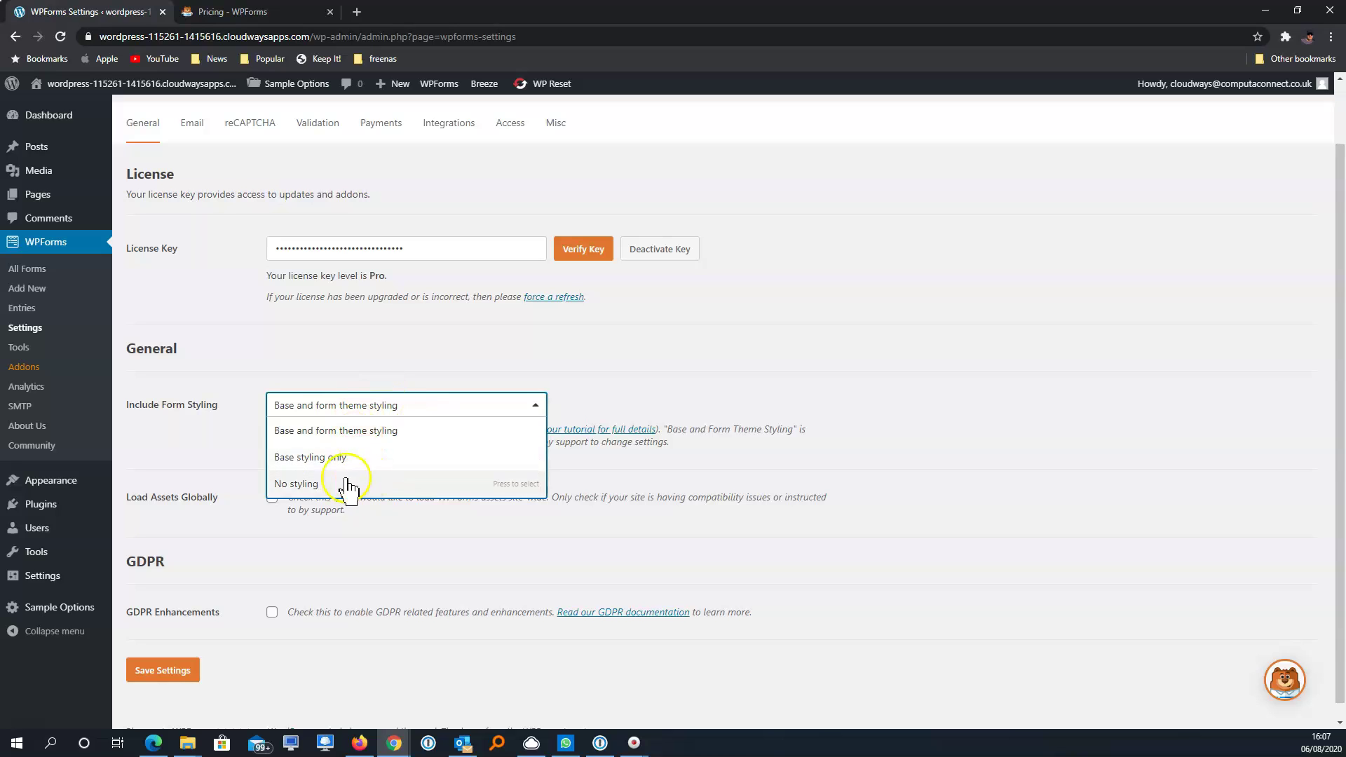
click(436, 407)
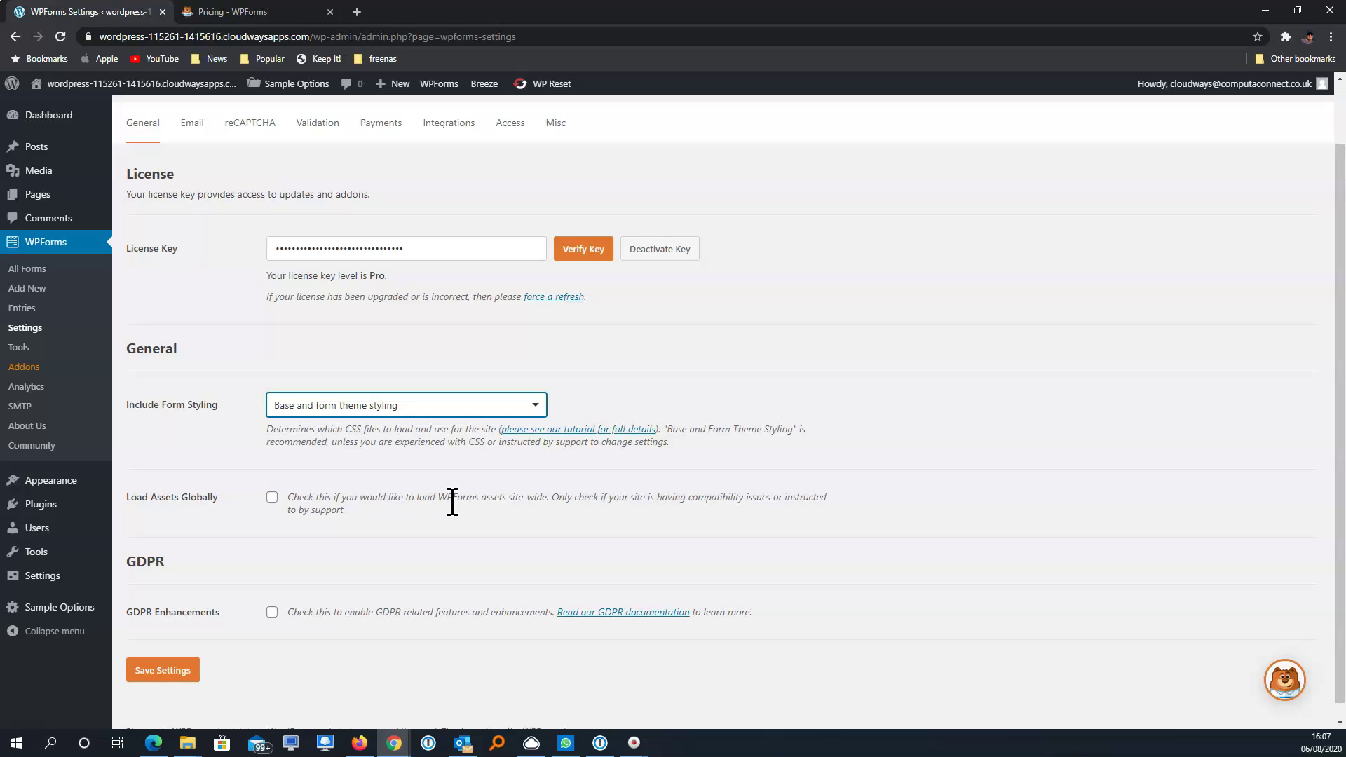
Enable GDPR Enhancements, disable user cookies and user details, save, and go to Email settings
click(272, 614)
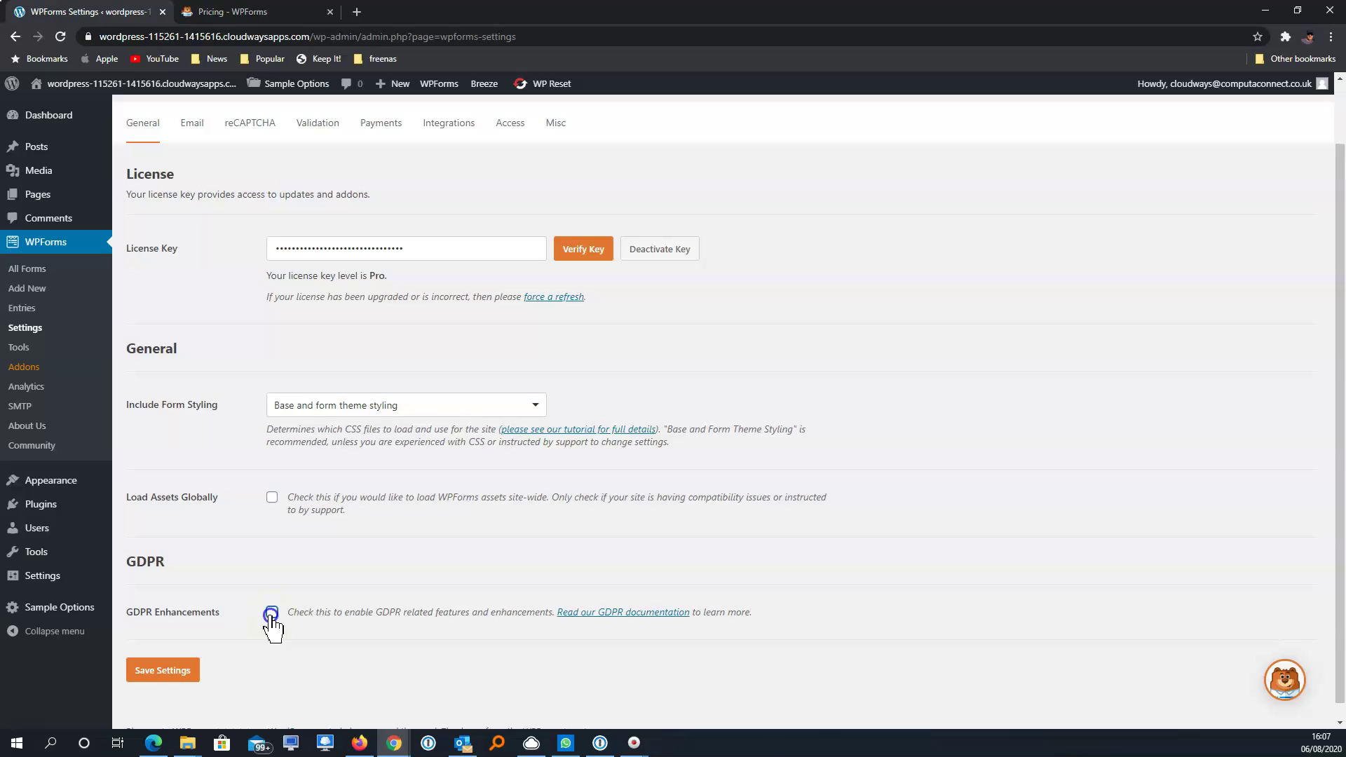
scroll(482, 624, down, 3)
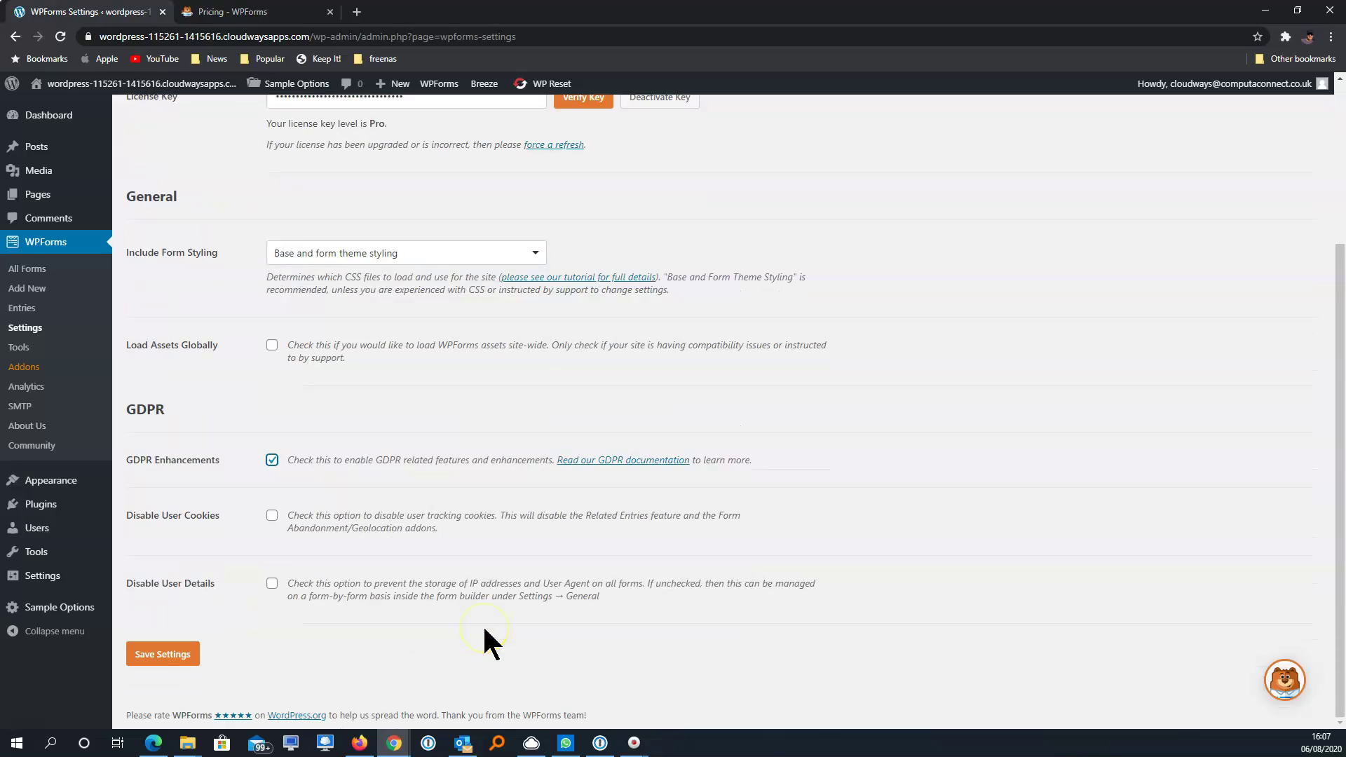
click(272, 517)
click(272, 584)
click(190, 655)
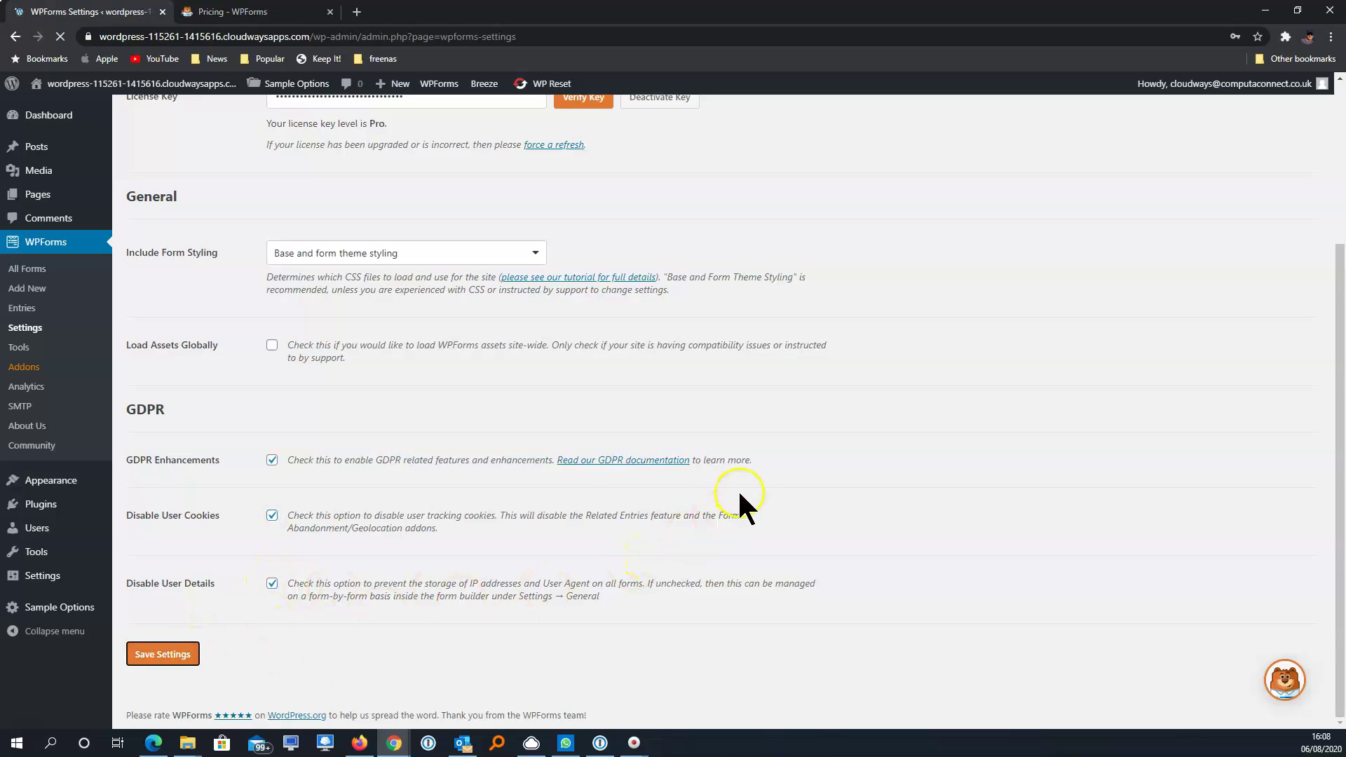
click(204, 199)
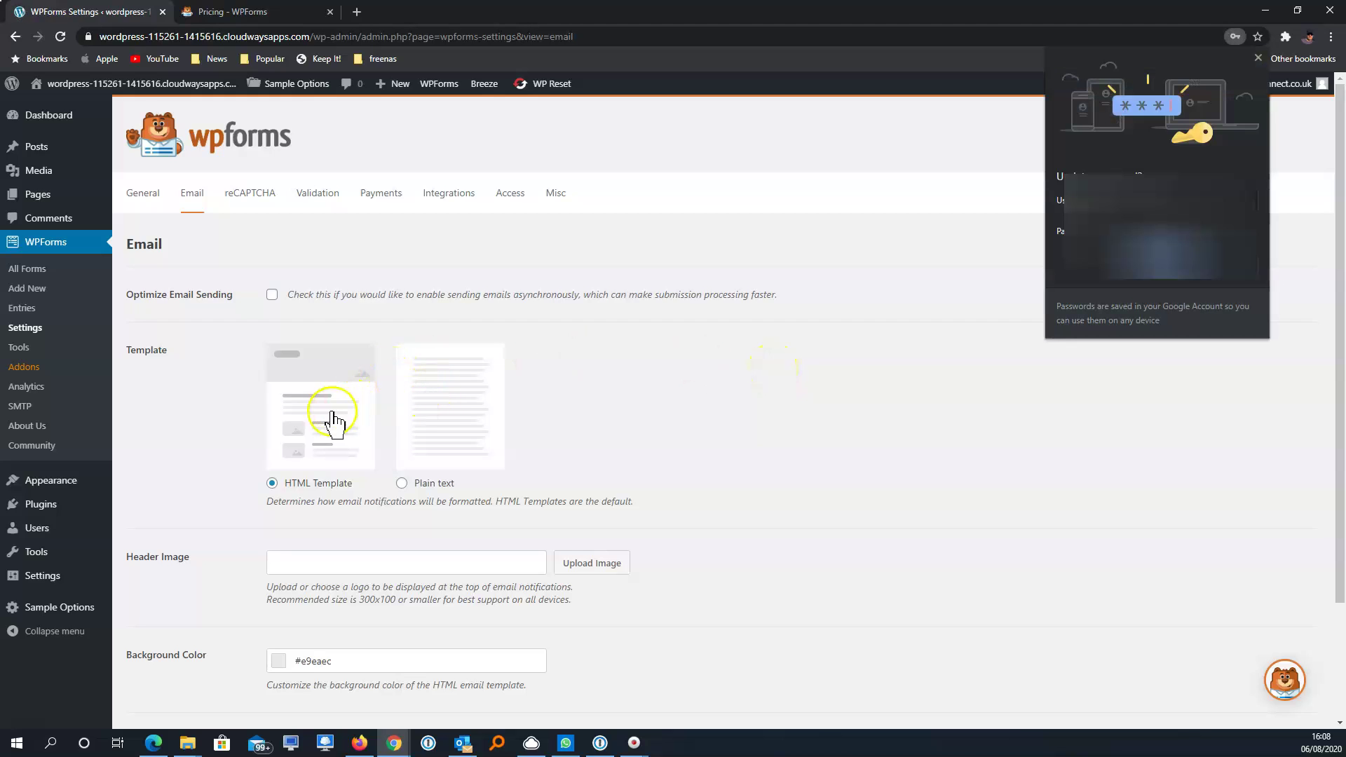
Dismiss the save-password prompt, change the email background colour to #f7f8fa, then open reCAPTCHA settings
click(1257, 57)
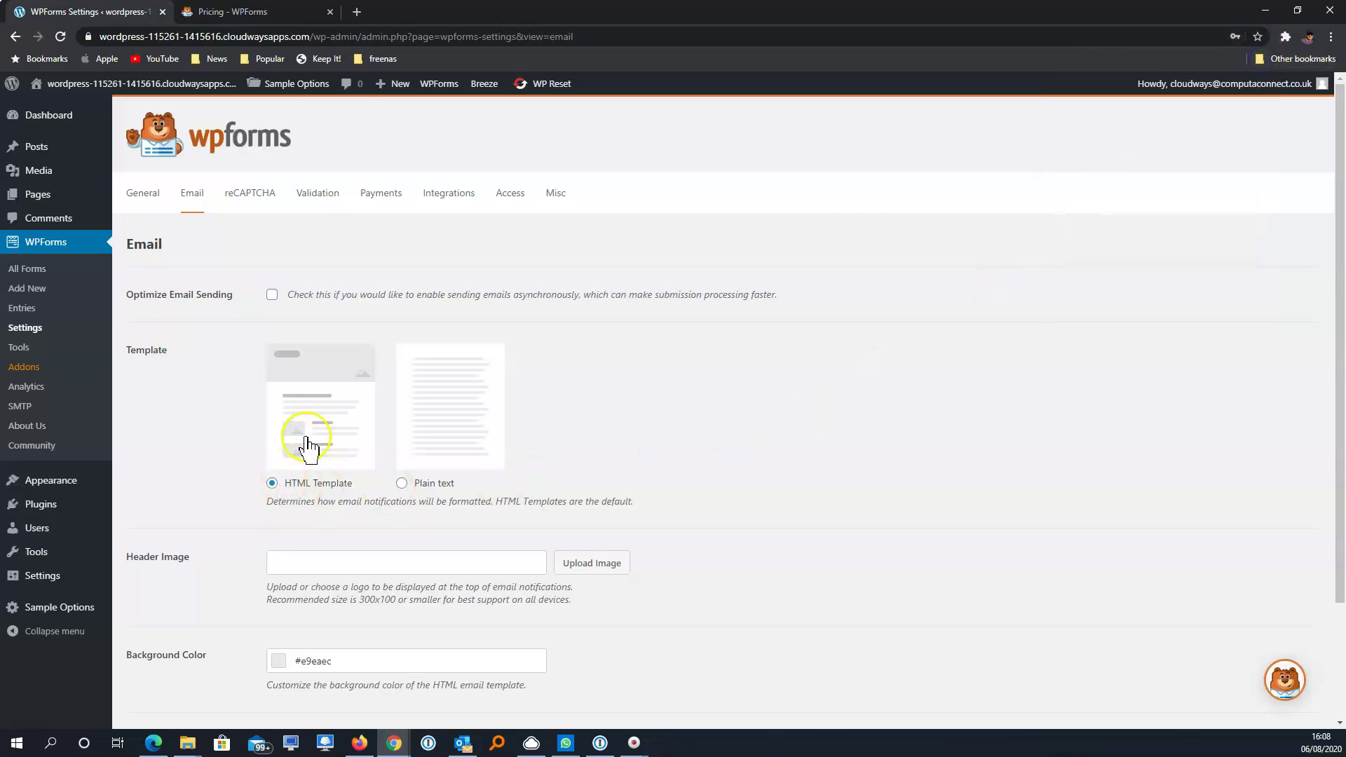
scroll(720, 477, down, 2)
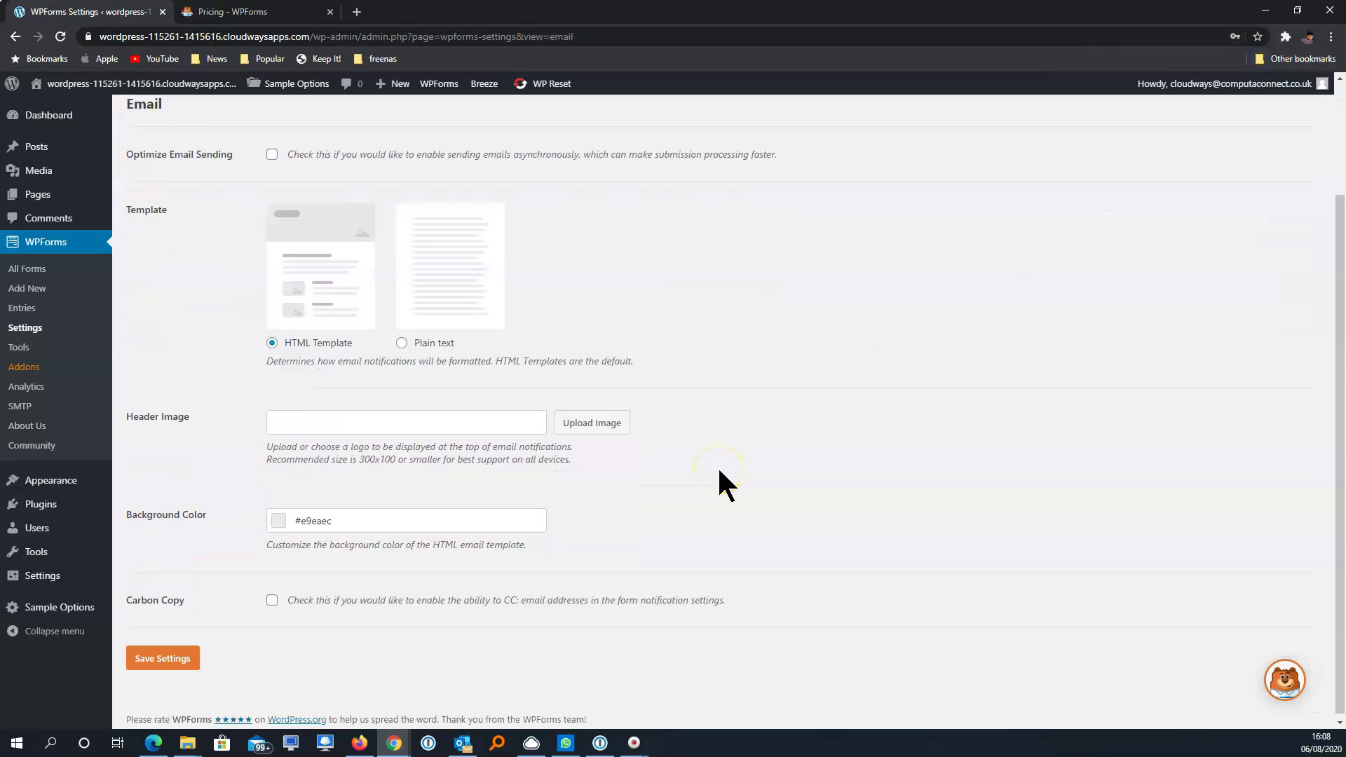
click(431, 422)
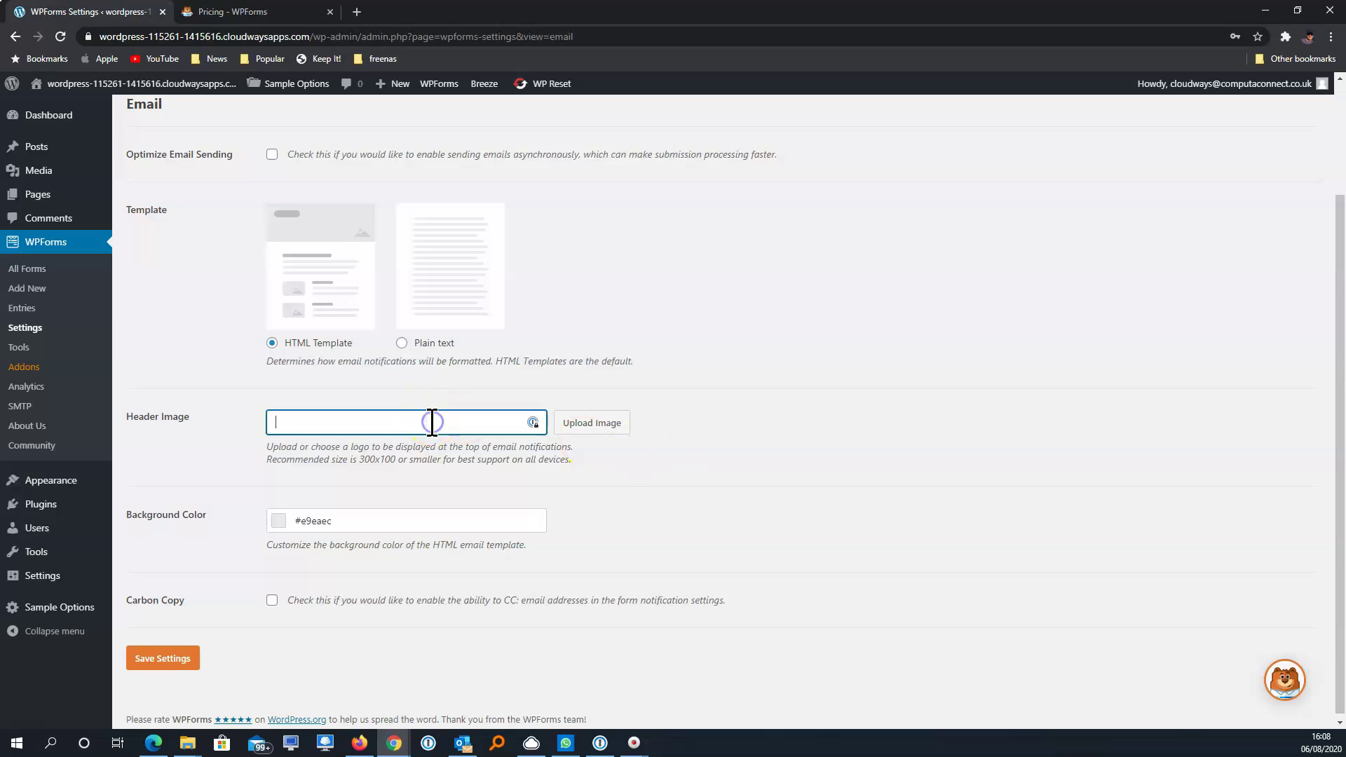
click(394, 521)
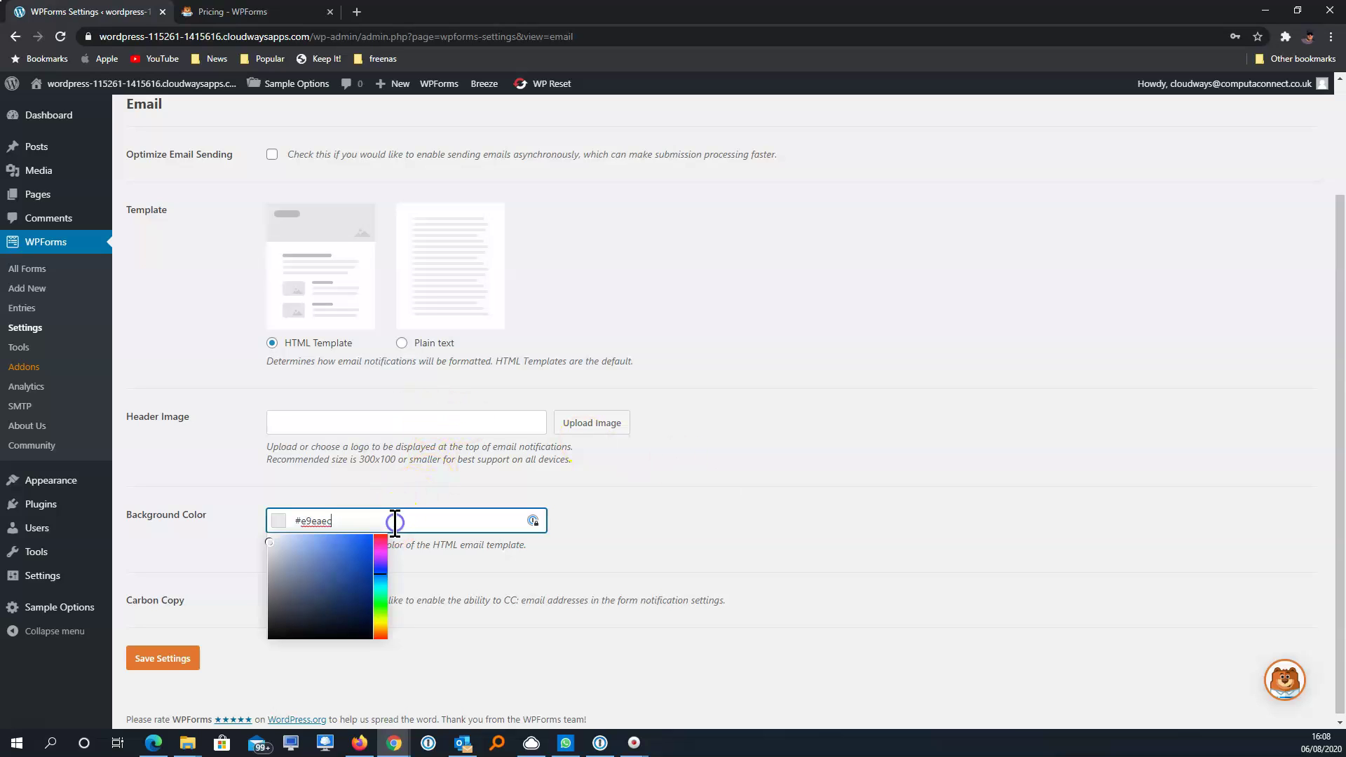
drag(358, 553, 269, 537)
click(824, 511)
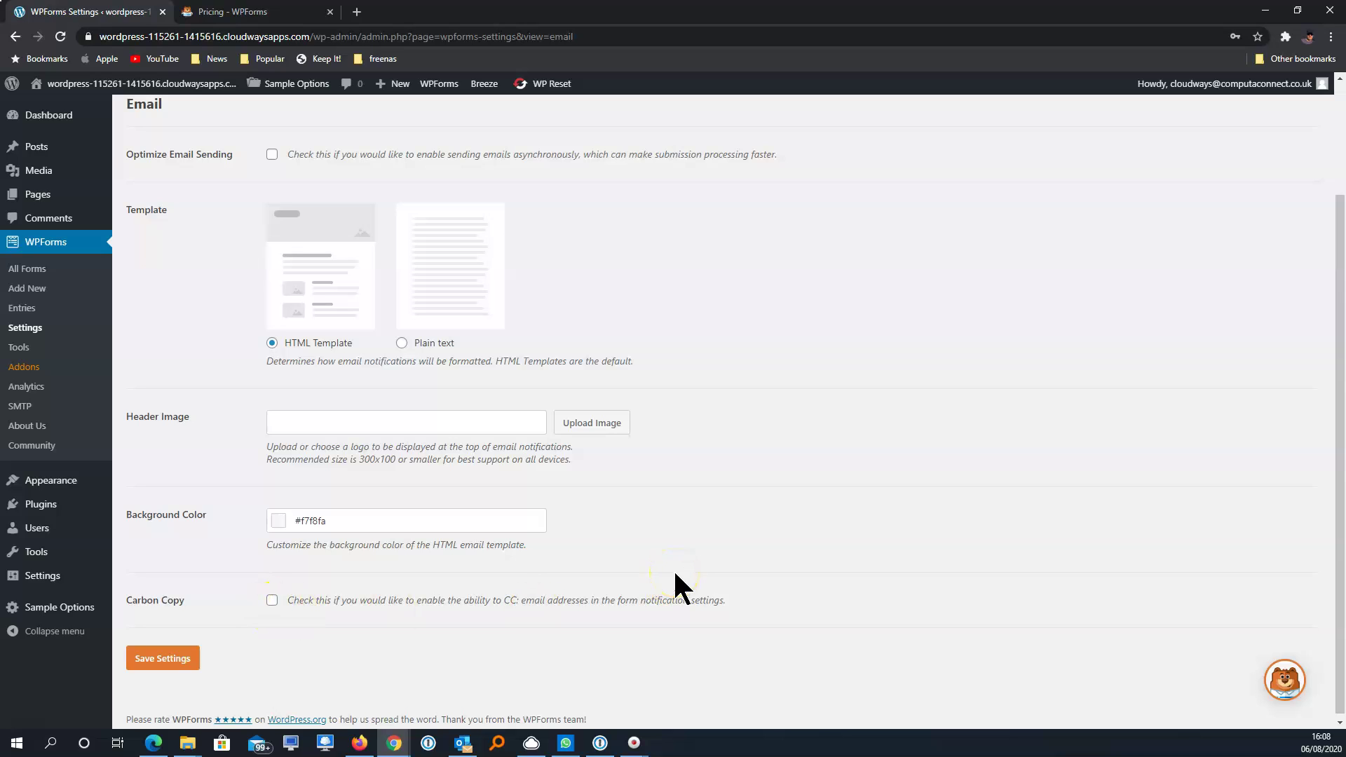
scroll(675, 573, up, 2)
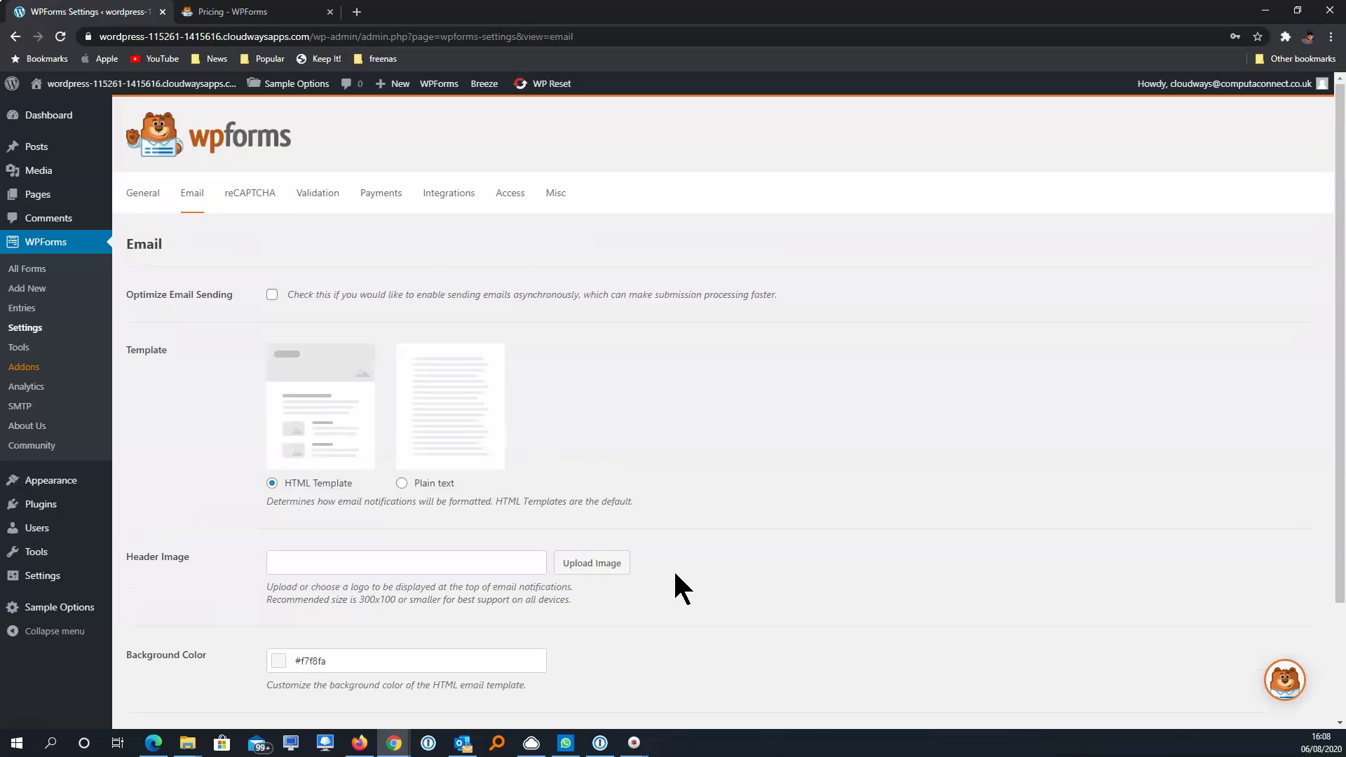
click(265, 204)
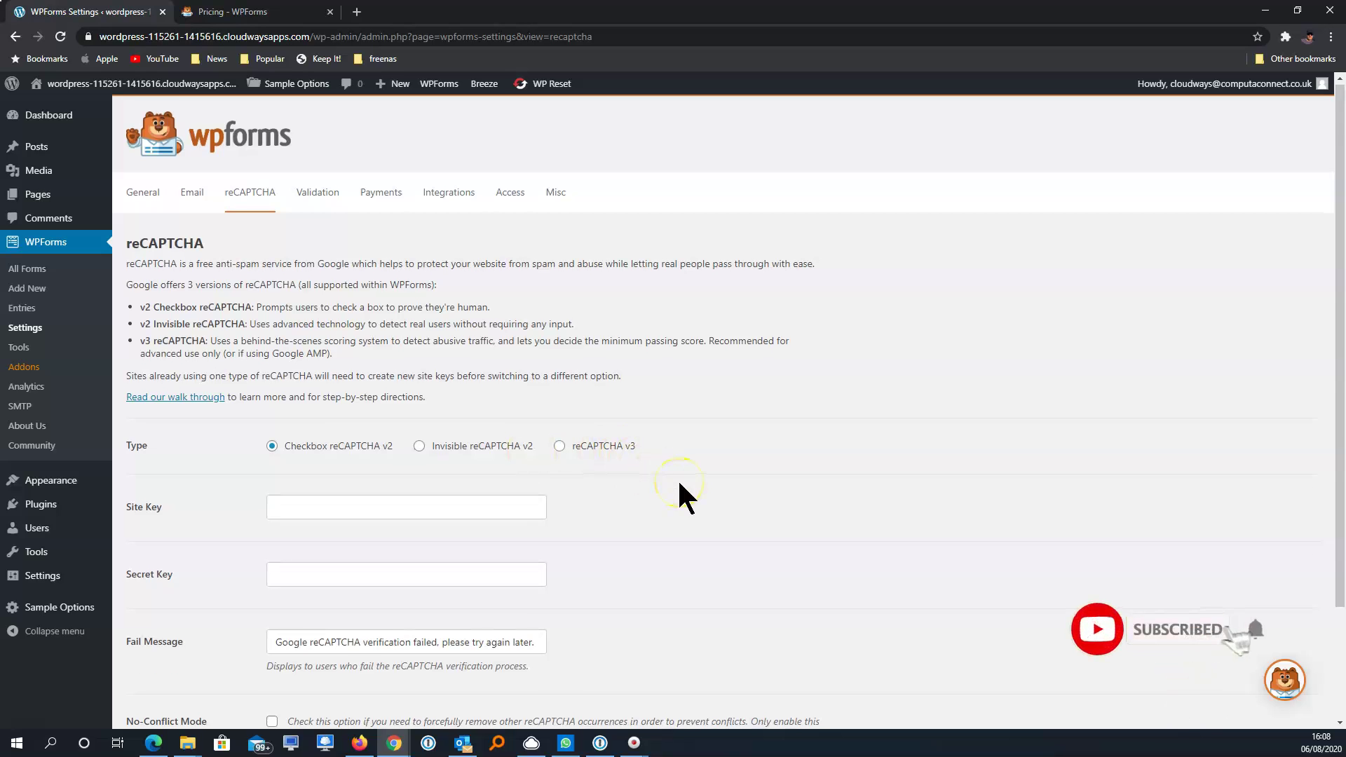
Review the reCAPTCHA page, then read the Validation messages like 'This field is required.'
scroll(677, 478, down, 1)
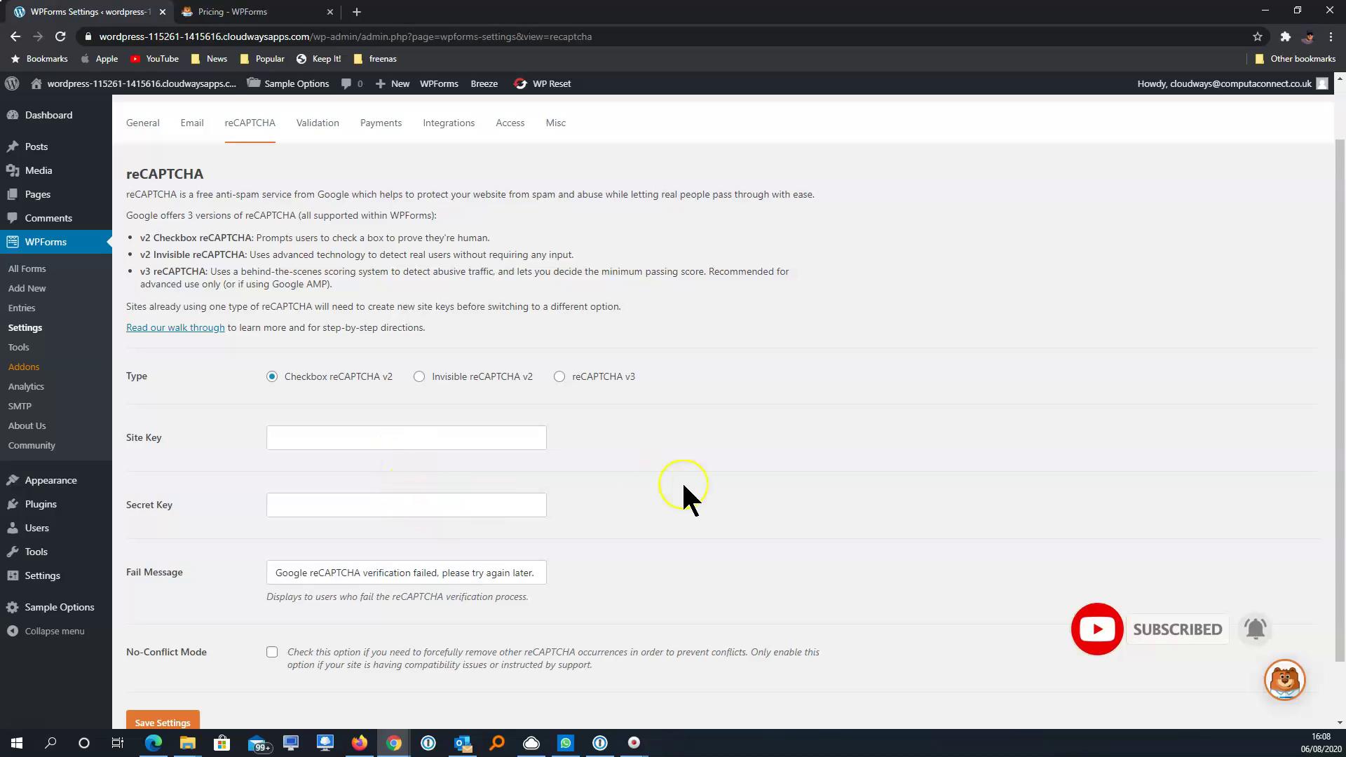
scroll(684, 485, up, 1)
scroll(684, 485, up, 1)
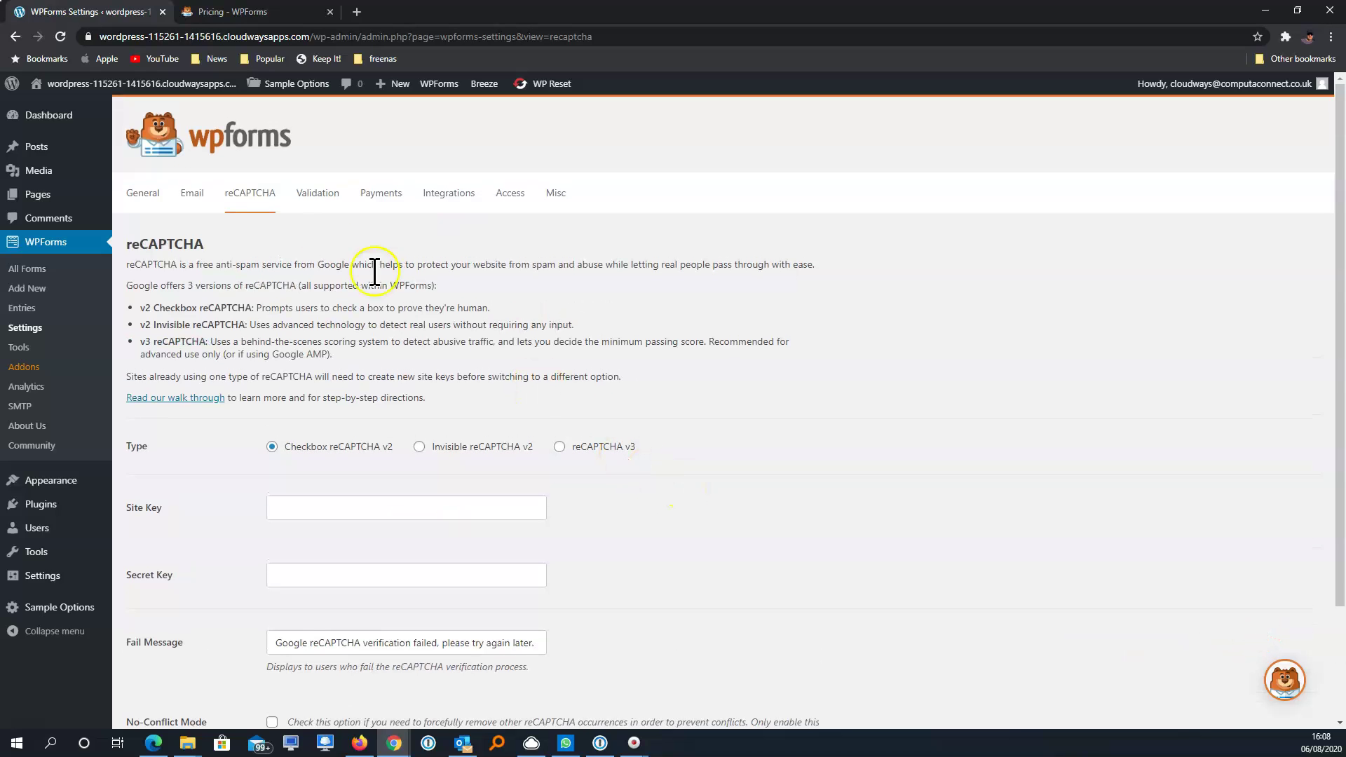
click(319, 194)
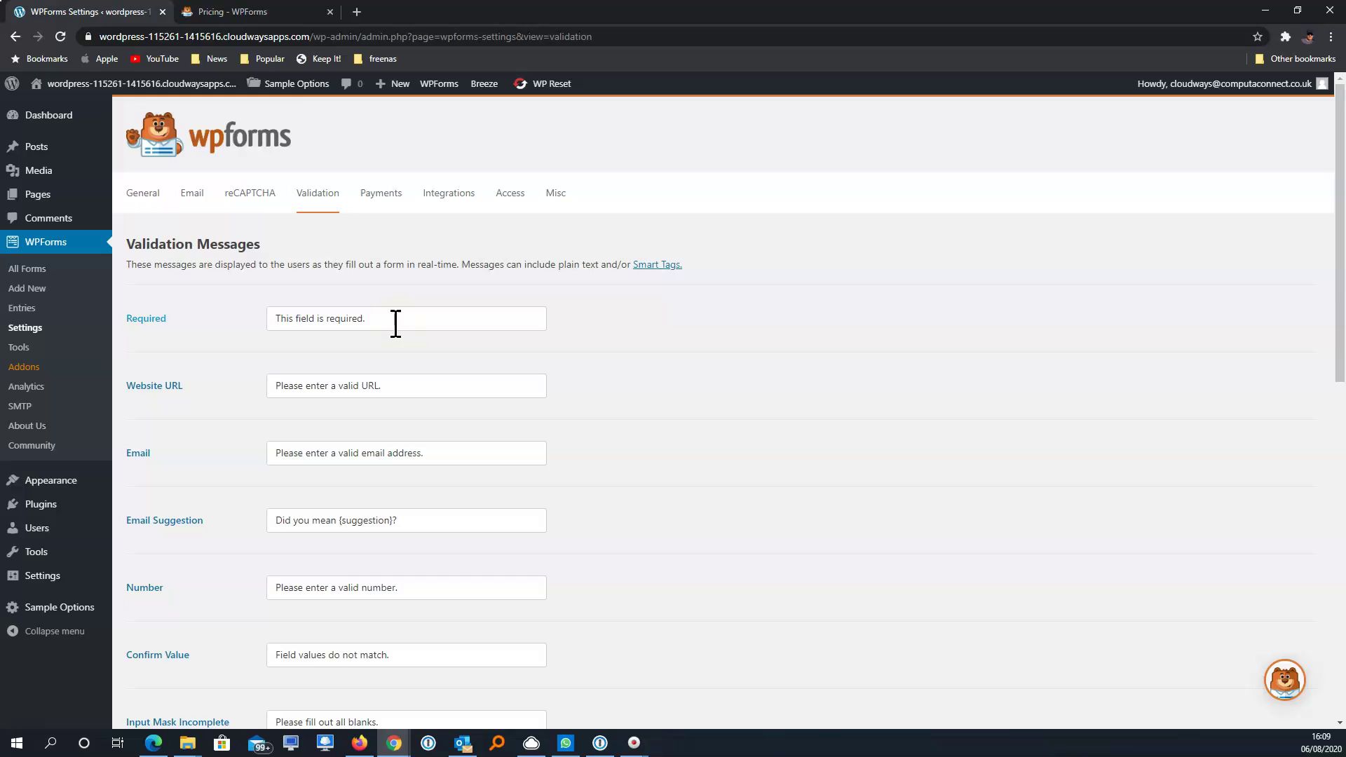
scroll(396, 323, down, 1)
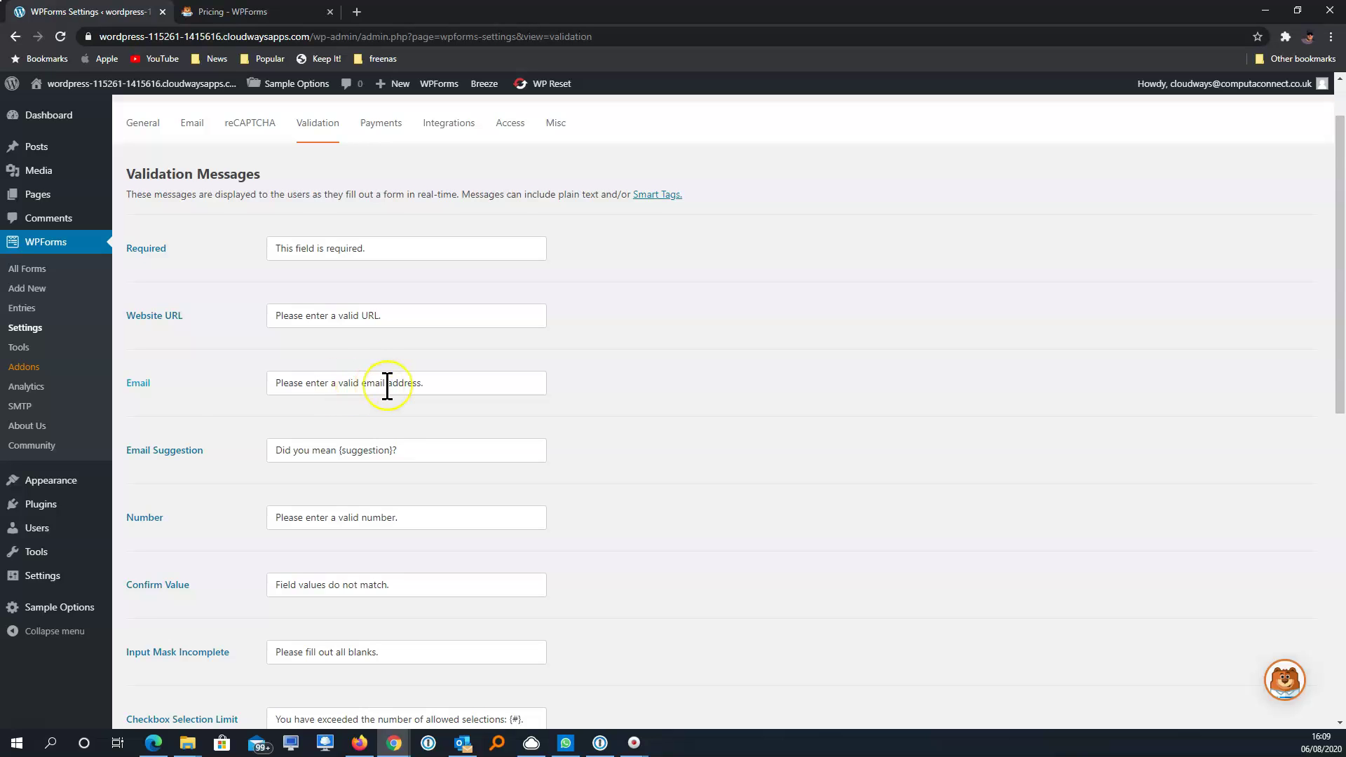
scroll(384, 385, down, 3)
scroll(387, 385, down, 6)
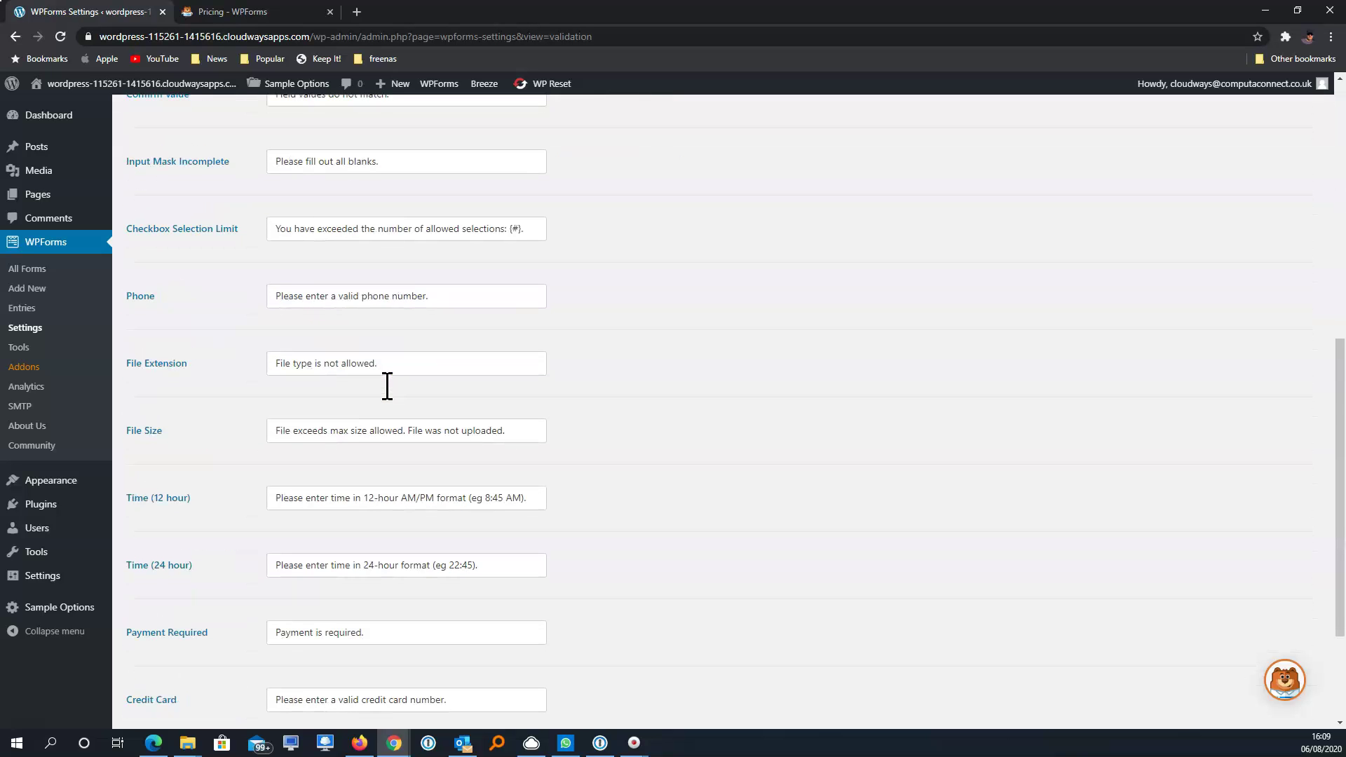
scroll(388, 399, up, 10)
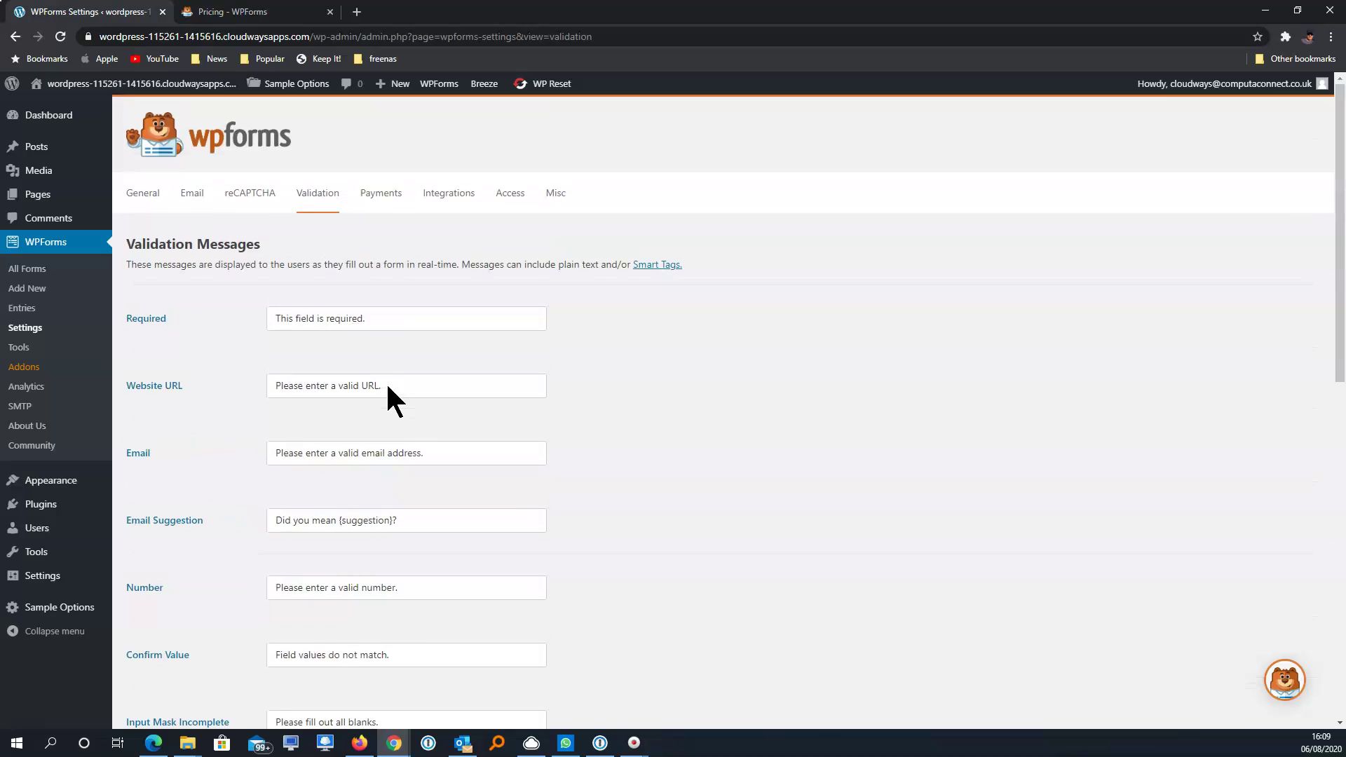
Open Payments settings and browse the currency list, leaving it at U.S. Dollar (USD $)
click(383, 196)
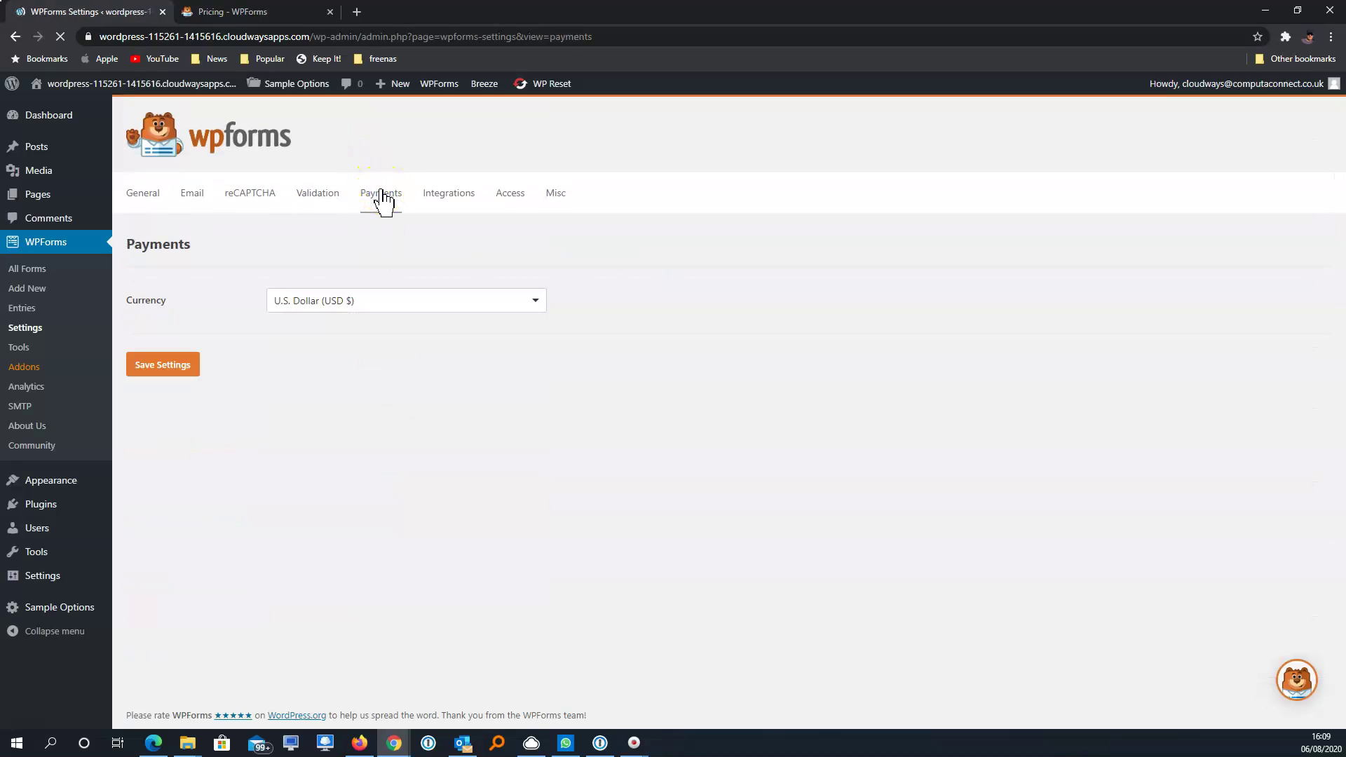
click(413, 312)
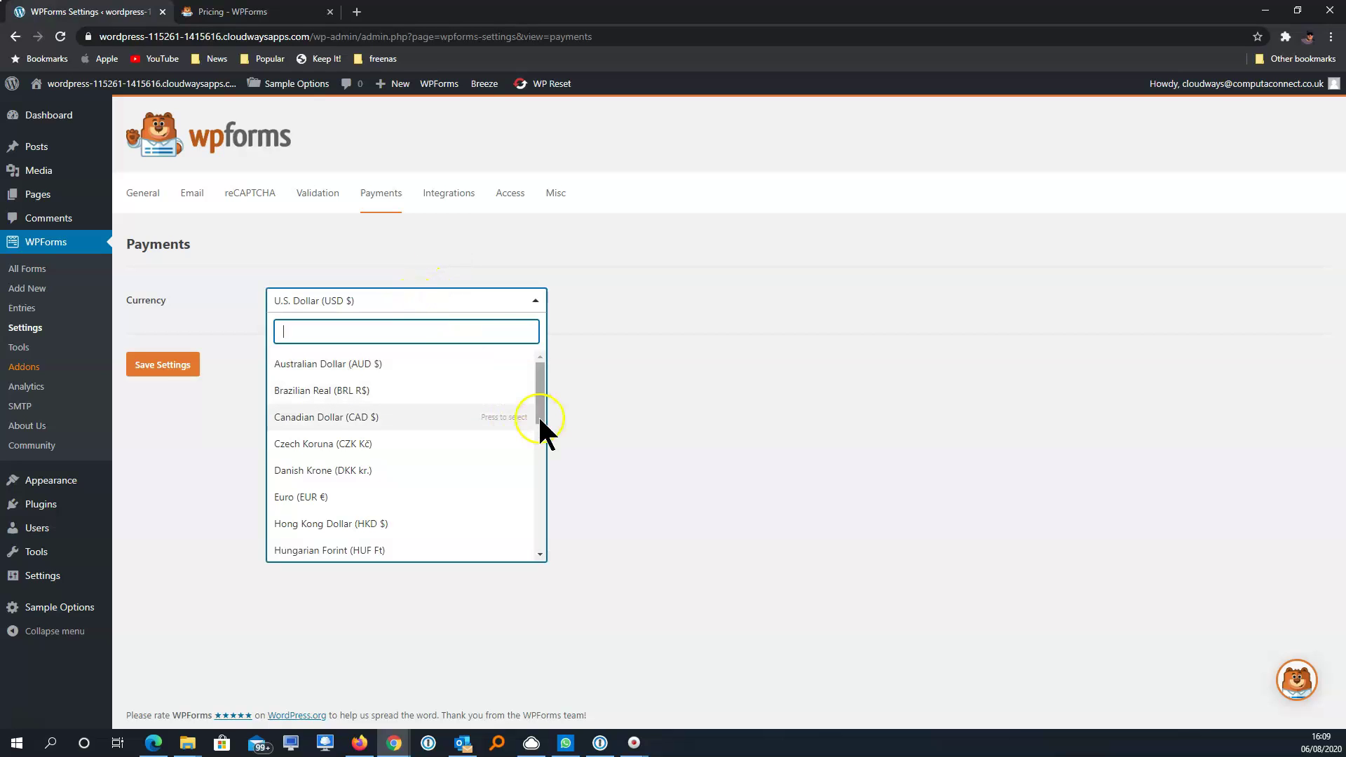
mouse_move(537, 415)
mouse_down()
mouse_move(544, 516)
mouse_move(554, 399)
mouse_up()
click(175, 421)
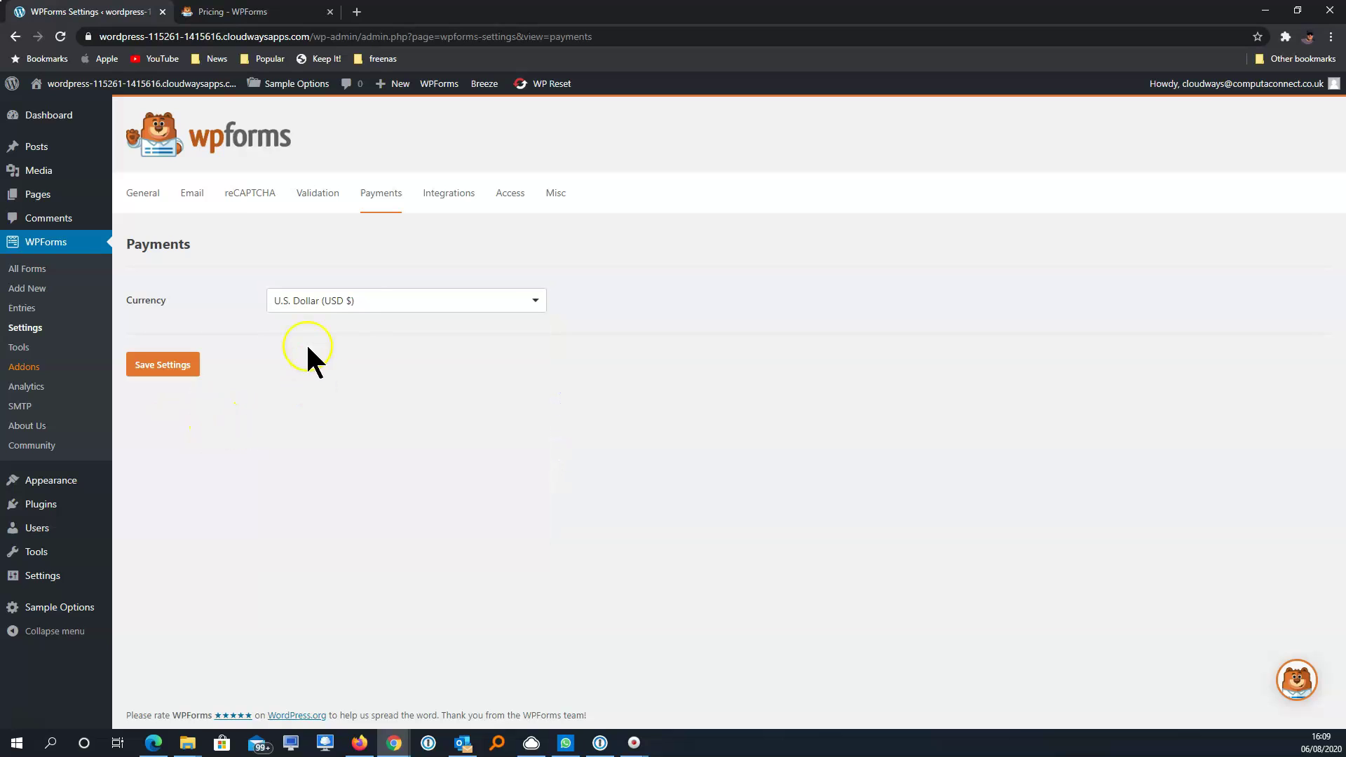
click(360, 306)
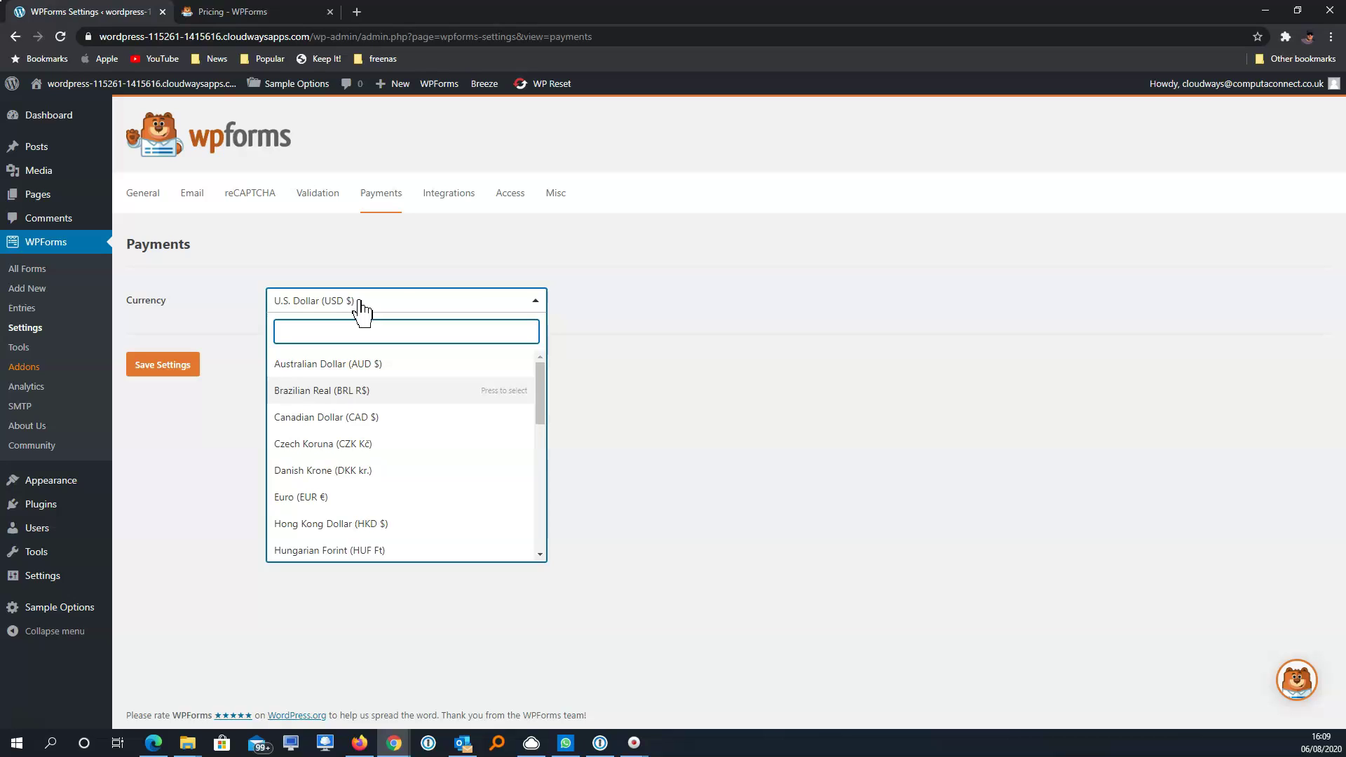
click(676, 378)
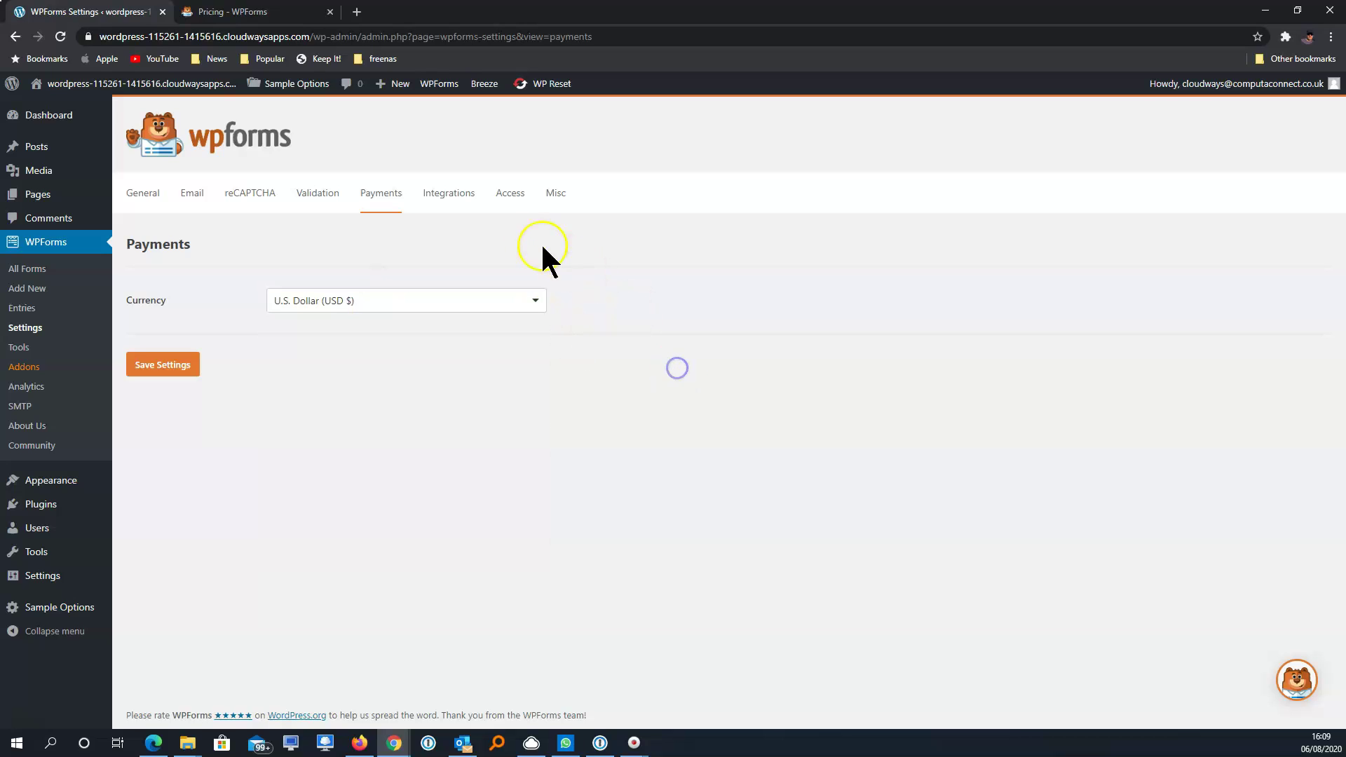
On the Integrations page, try ActiveCampaign and dismiss its Elite upgrade notice
click(459, 200)
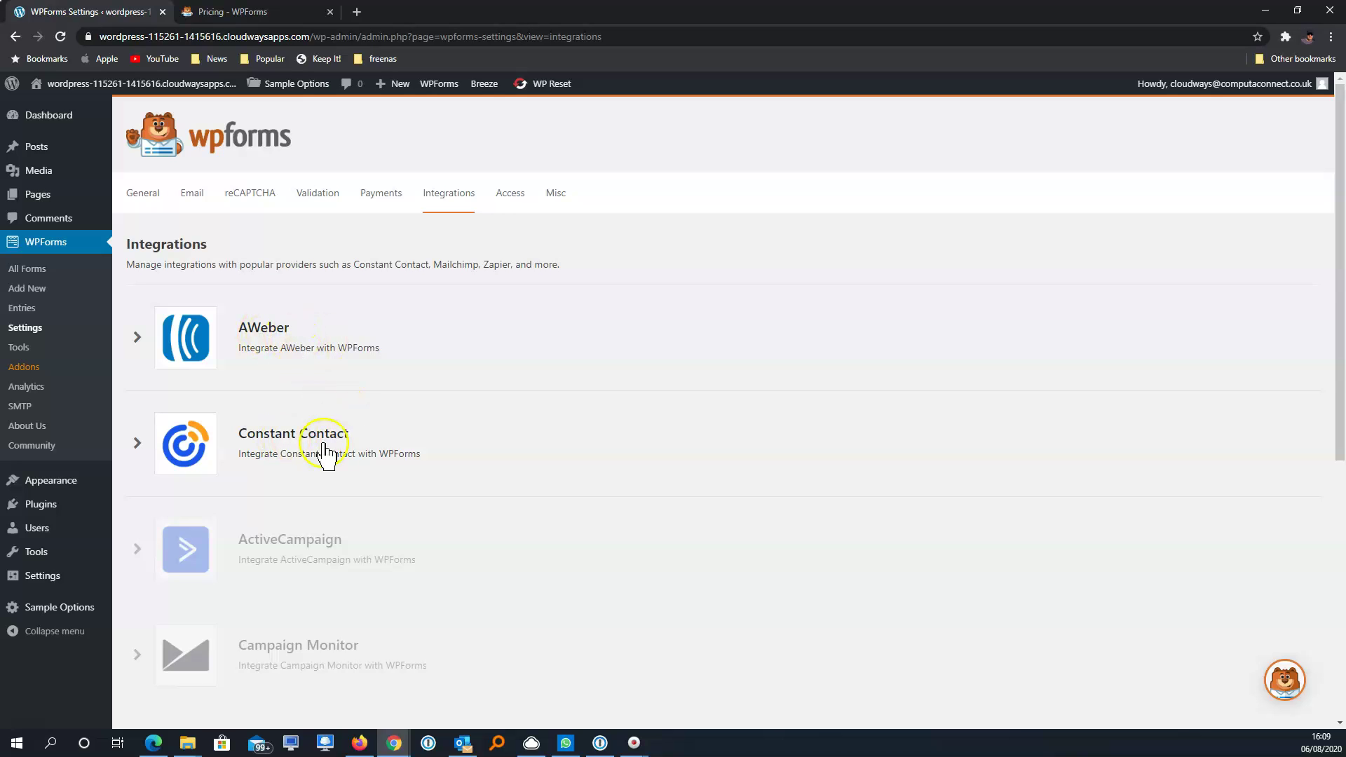
scroll(638, 484, down, 2)
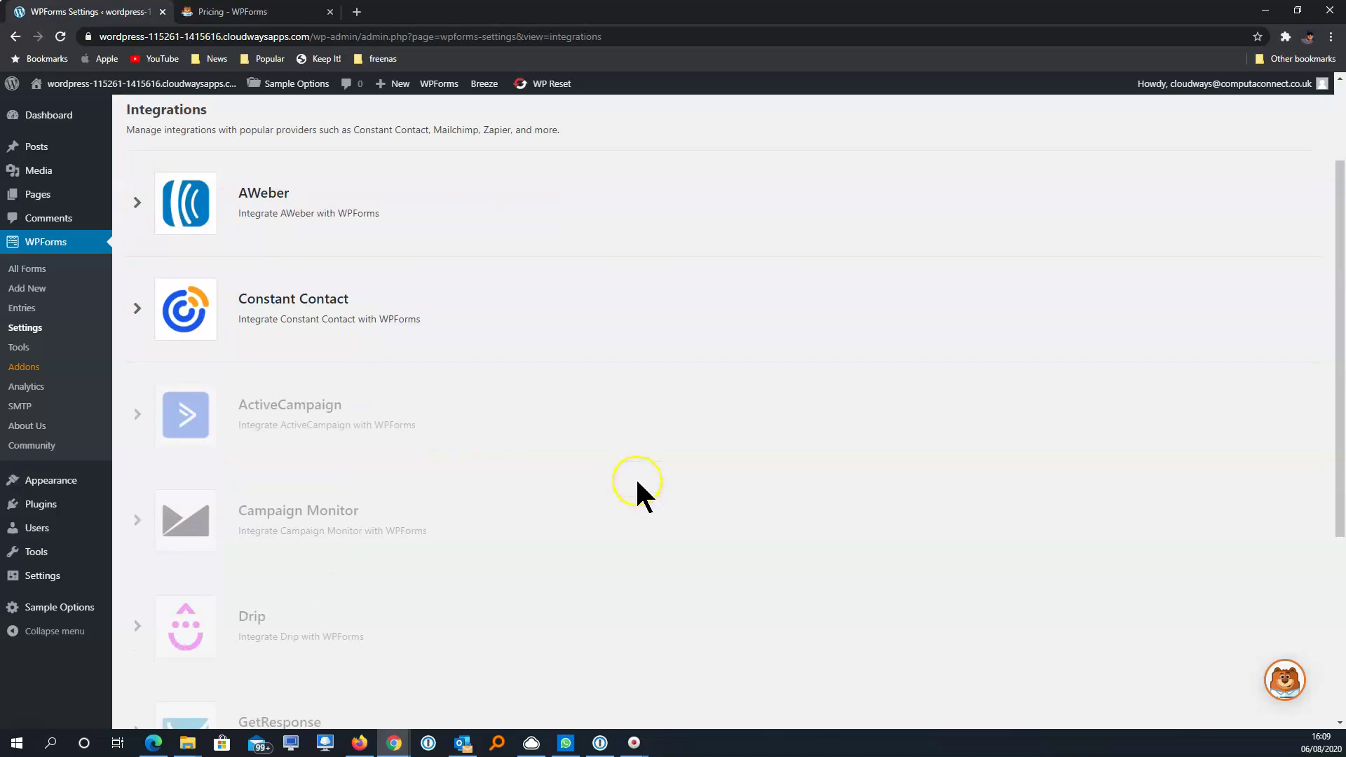
click(328, 419)
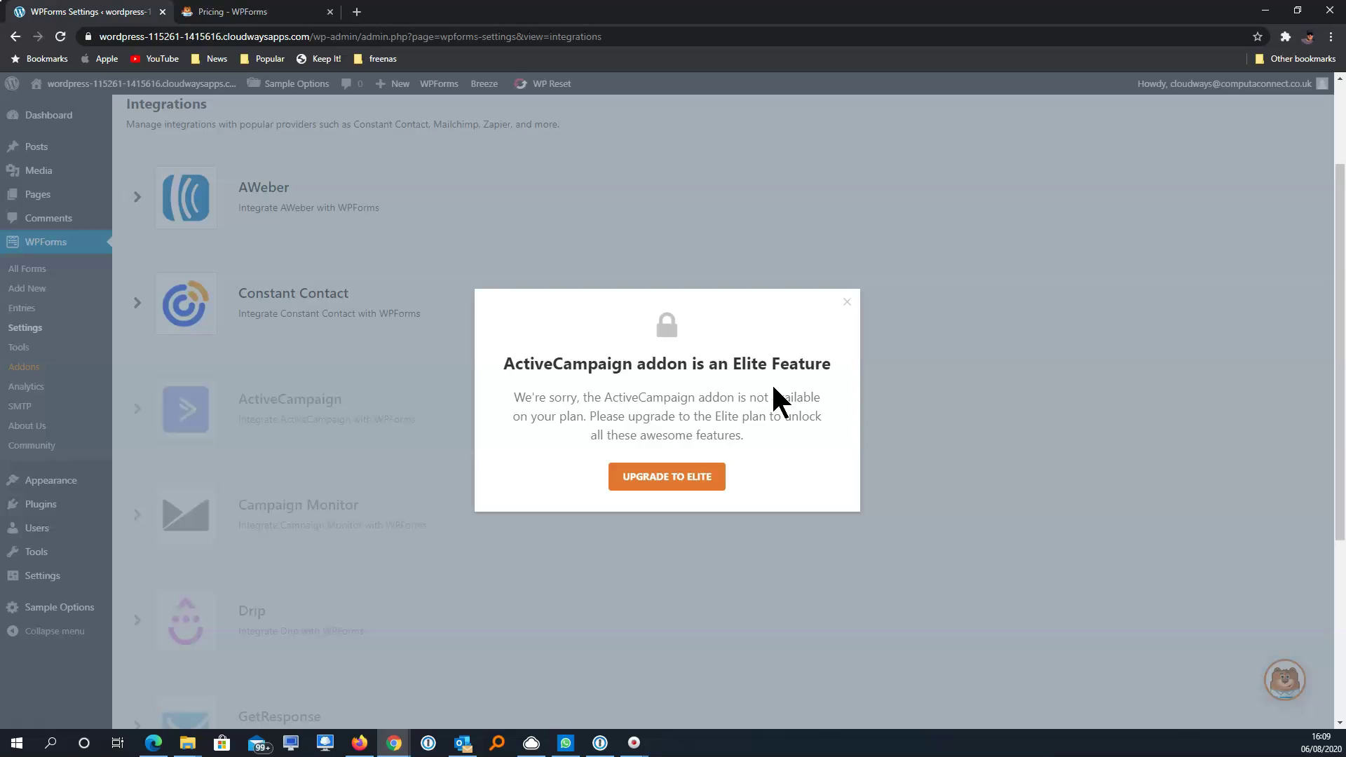
click(846, 303)
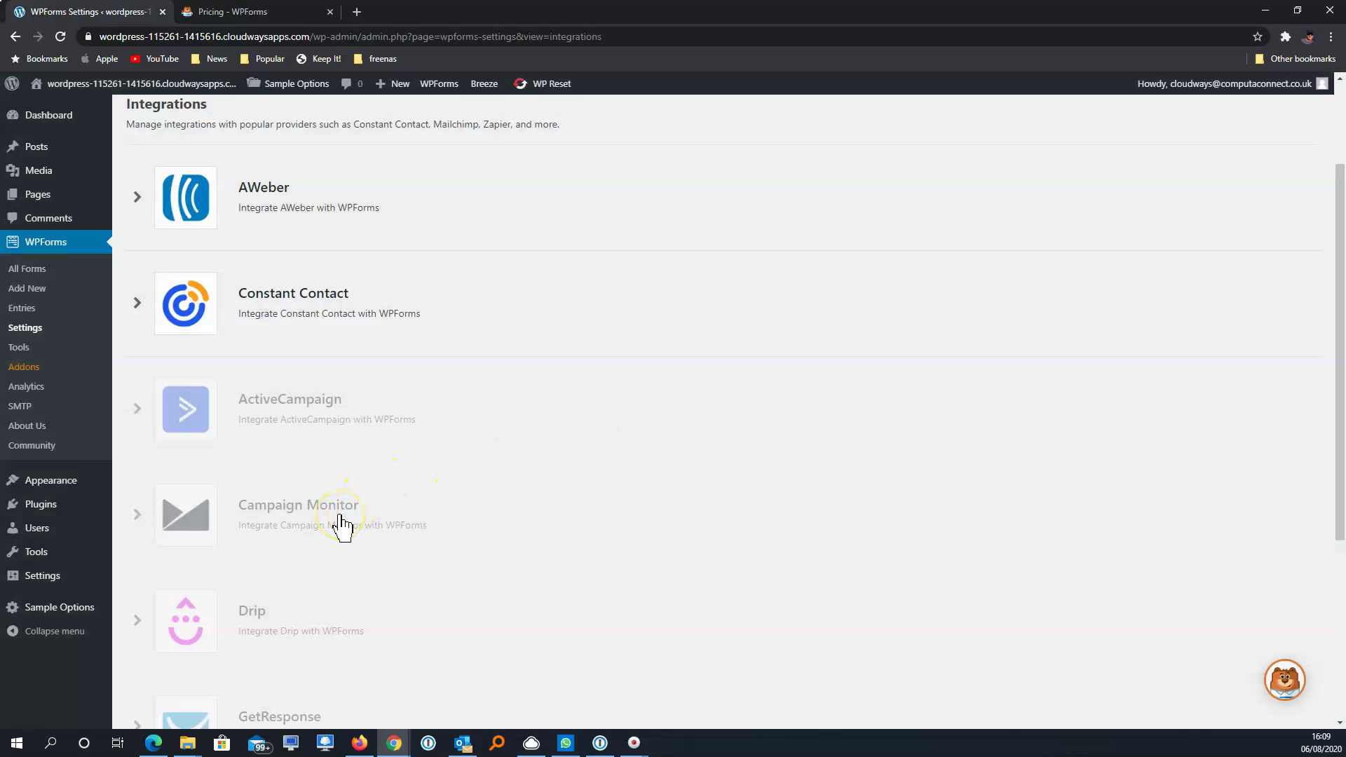
Install and activate the Campaign Monitor addon, check its account form, then open Access settings
click(342, 526)
click(624, 464)
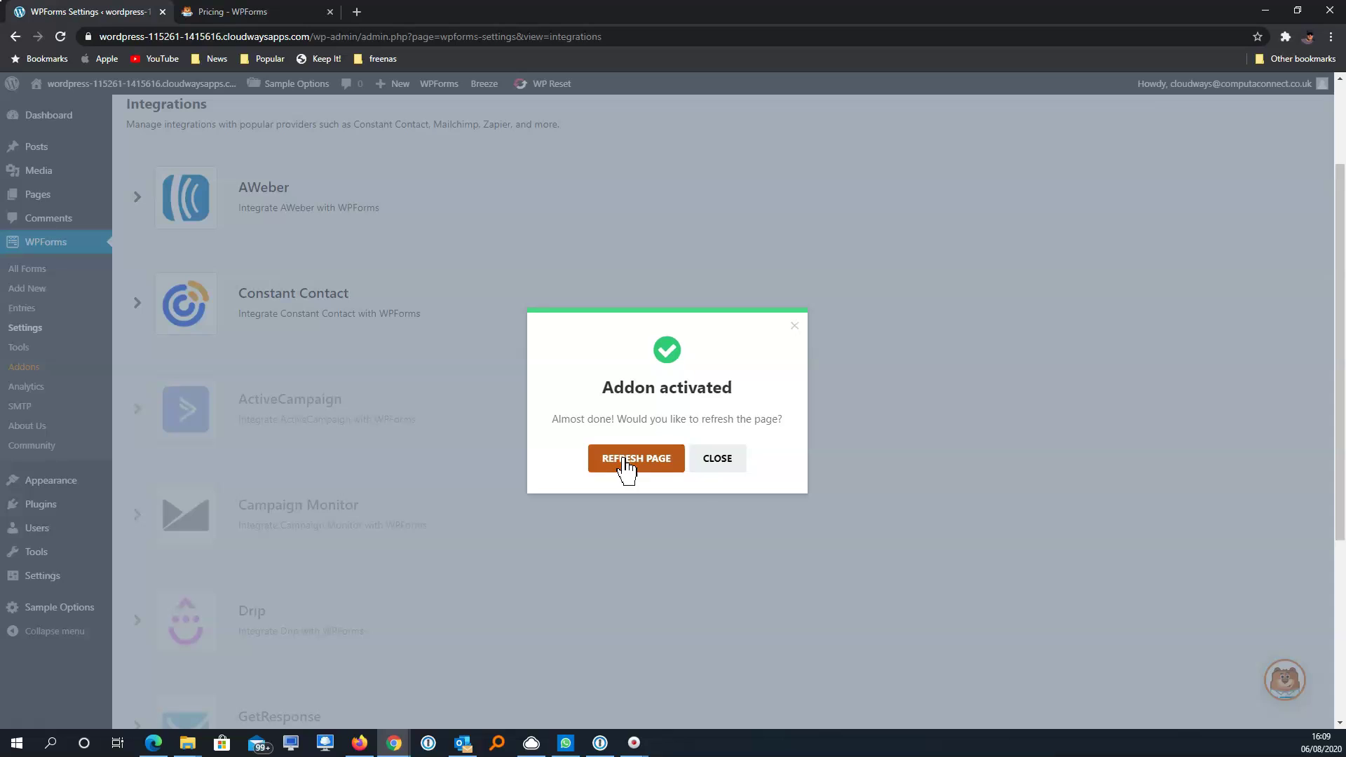
click(626, 467)
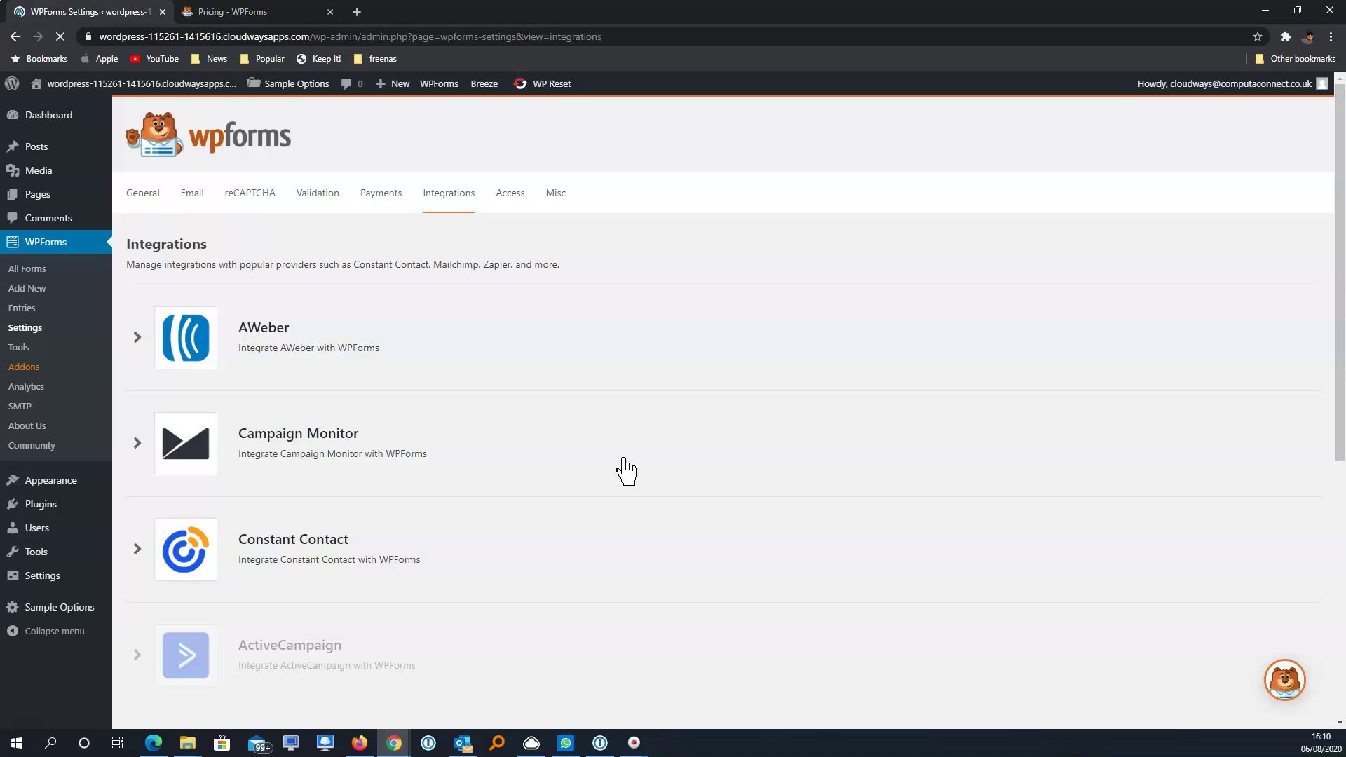
click(321, 449)
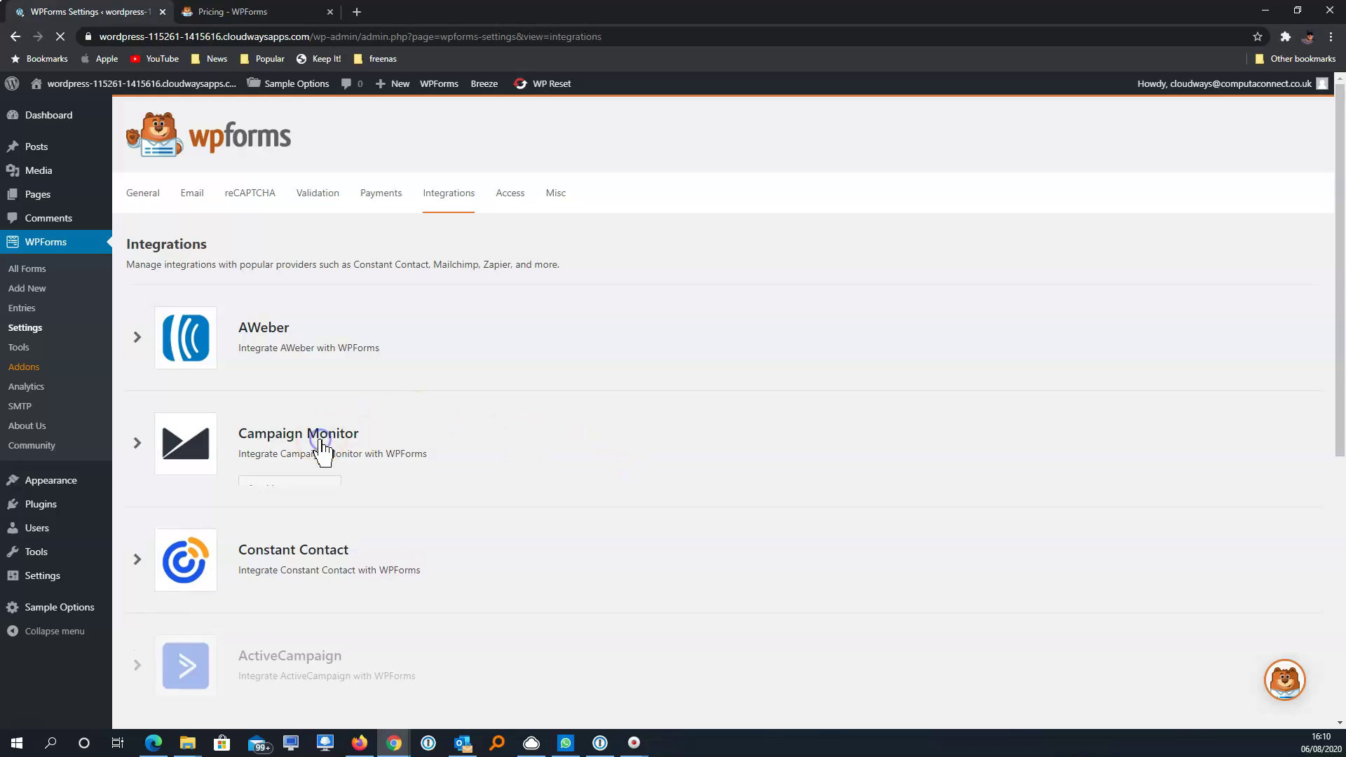
click(303, 494)
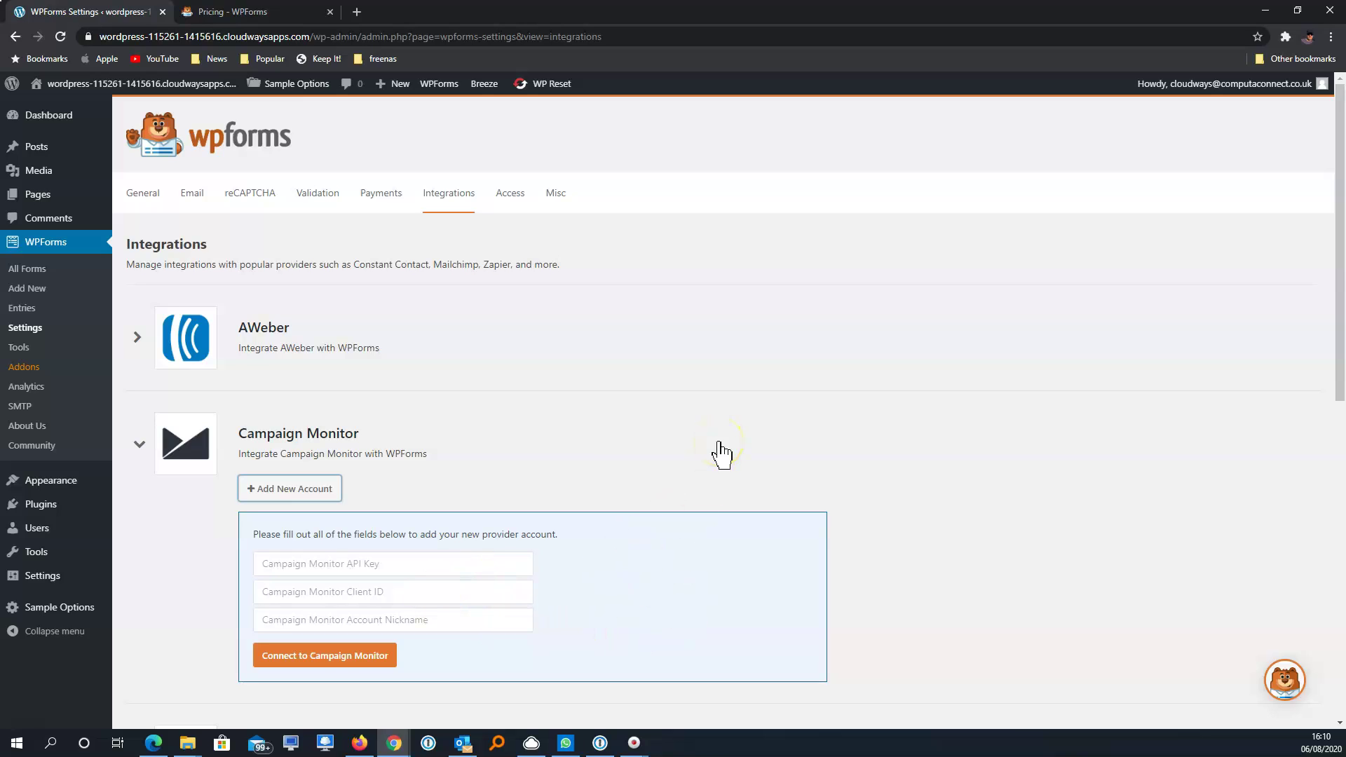
click(137, 449)
click(519, 201)
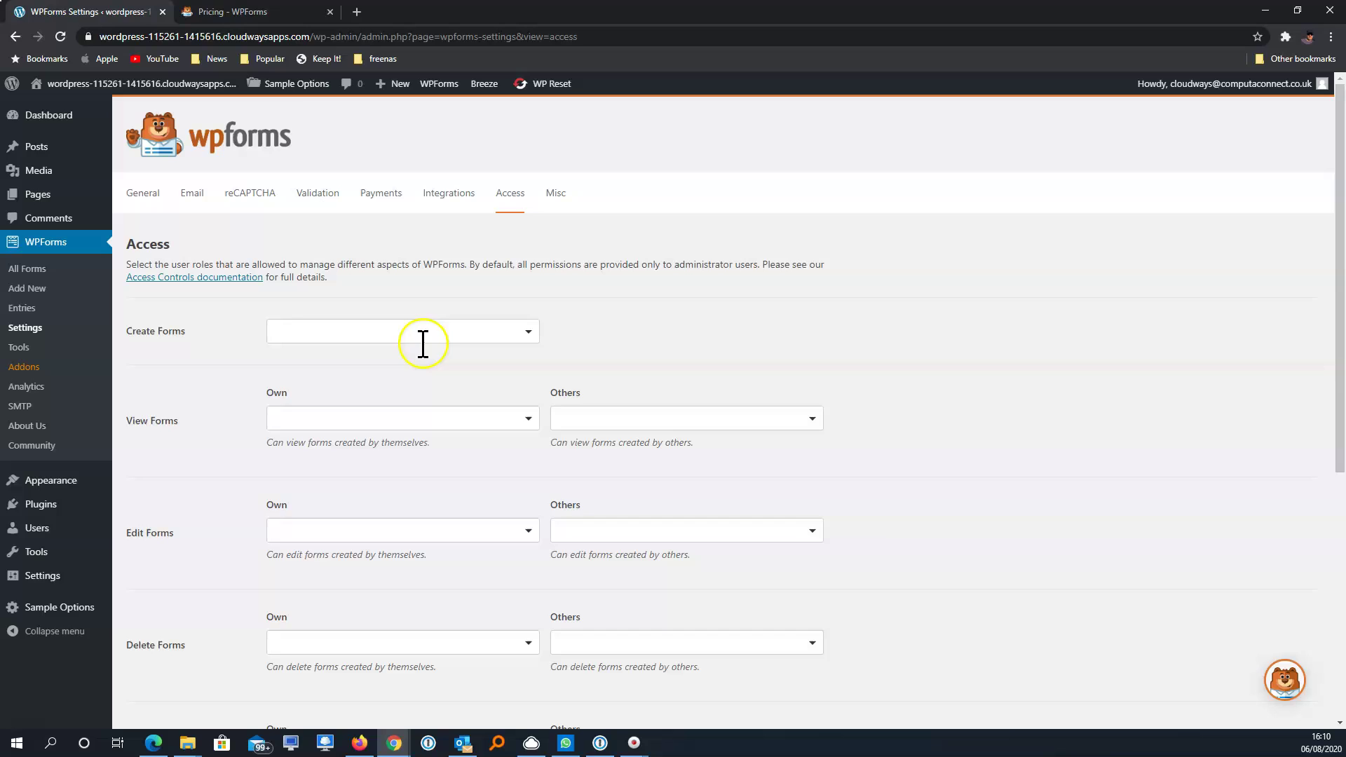
click(456, 330)
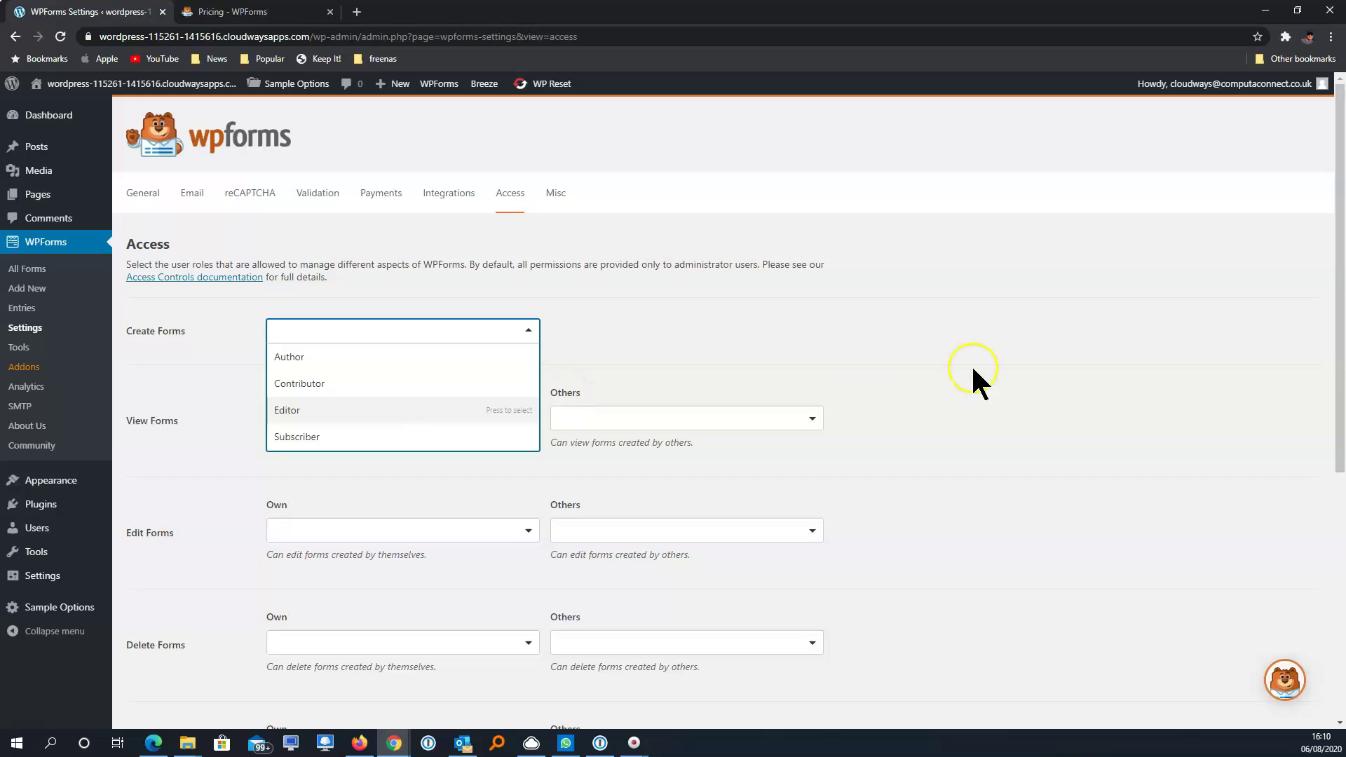
click(929, 373)
scroll(999, 424, down, 3)
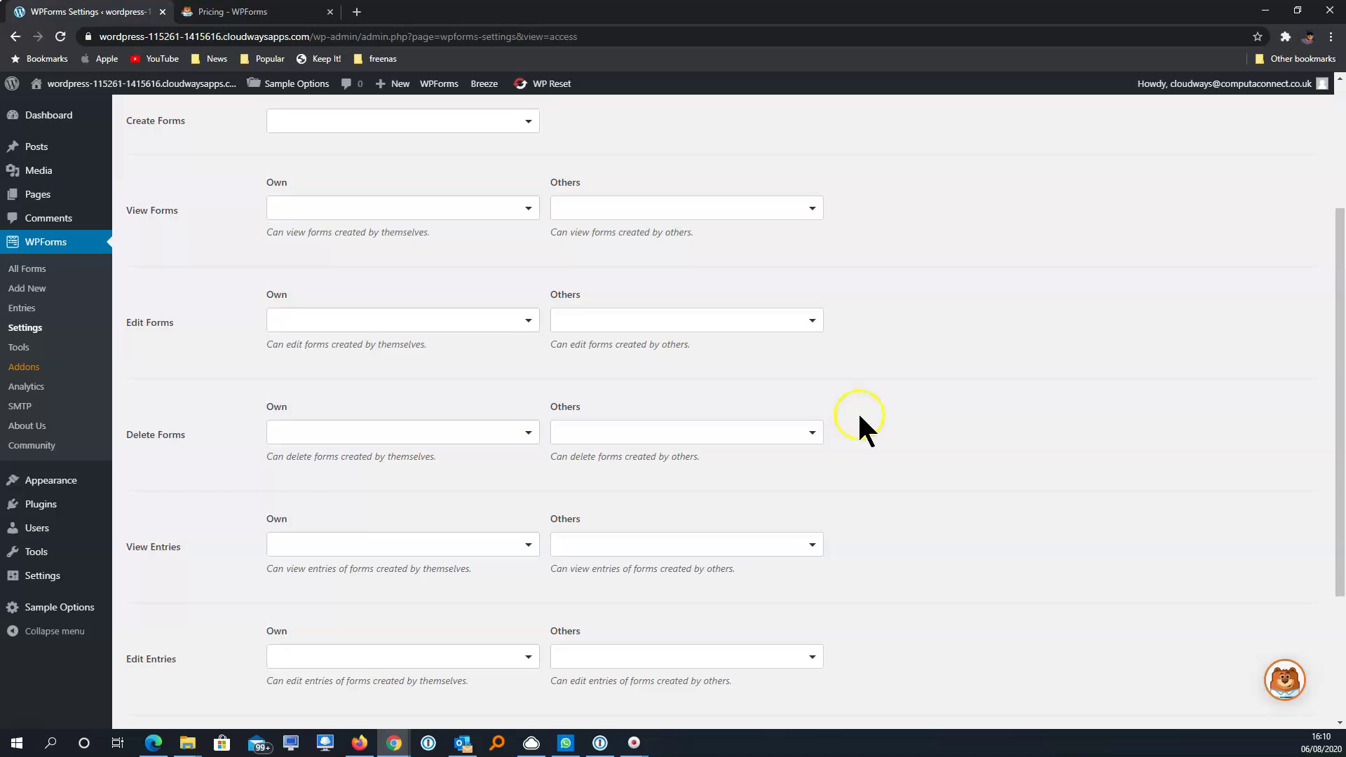
scroll(685, 303, down, 2)
click(682, 405)
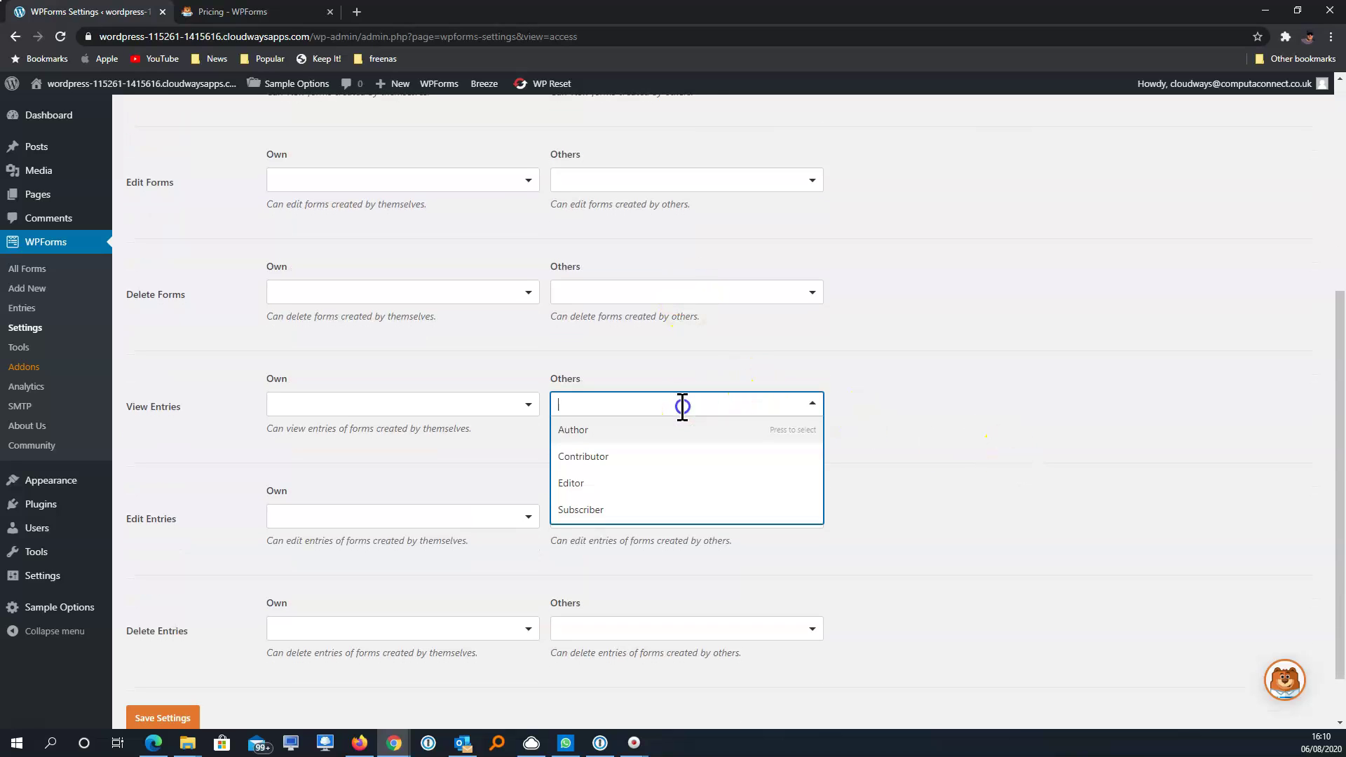
click(995, 436)
scroll(996, 436, down, 1)
scroll(995, 436, up, 6)
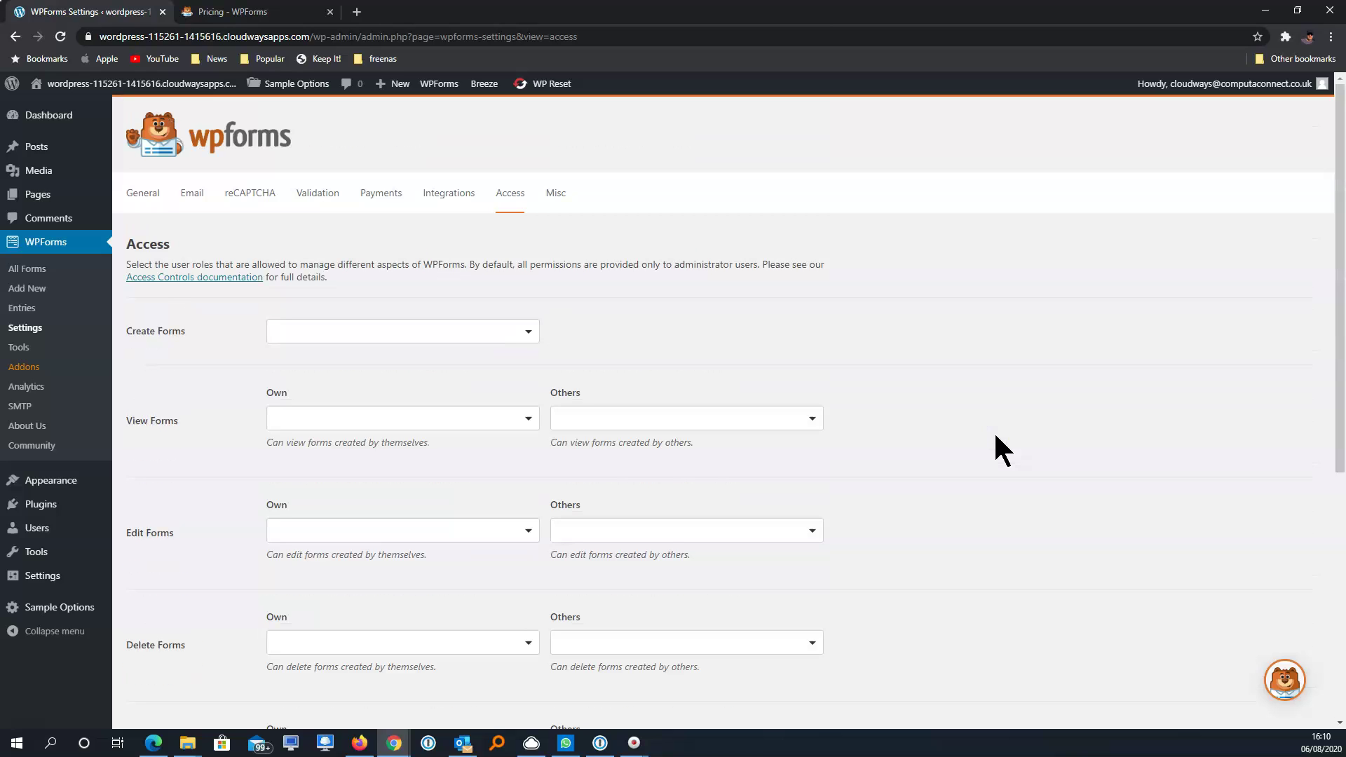
Open the Misc settings, then the SMTP page promoting WP Mail SMTP
click(557, 194)
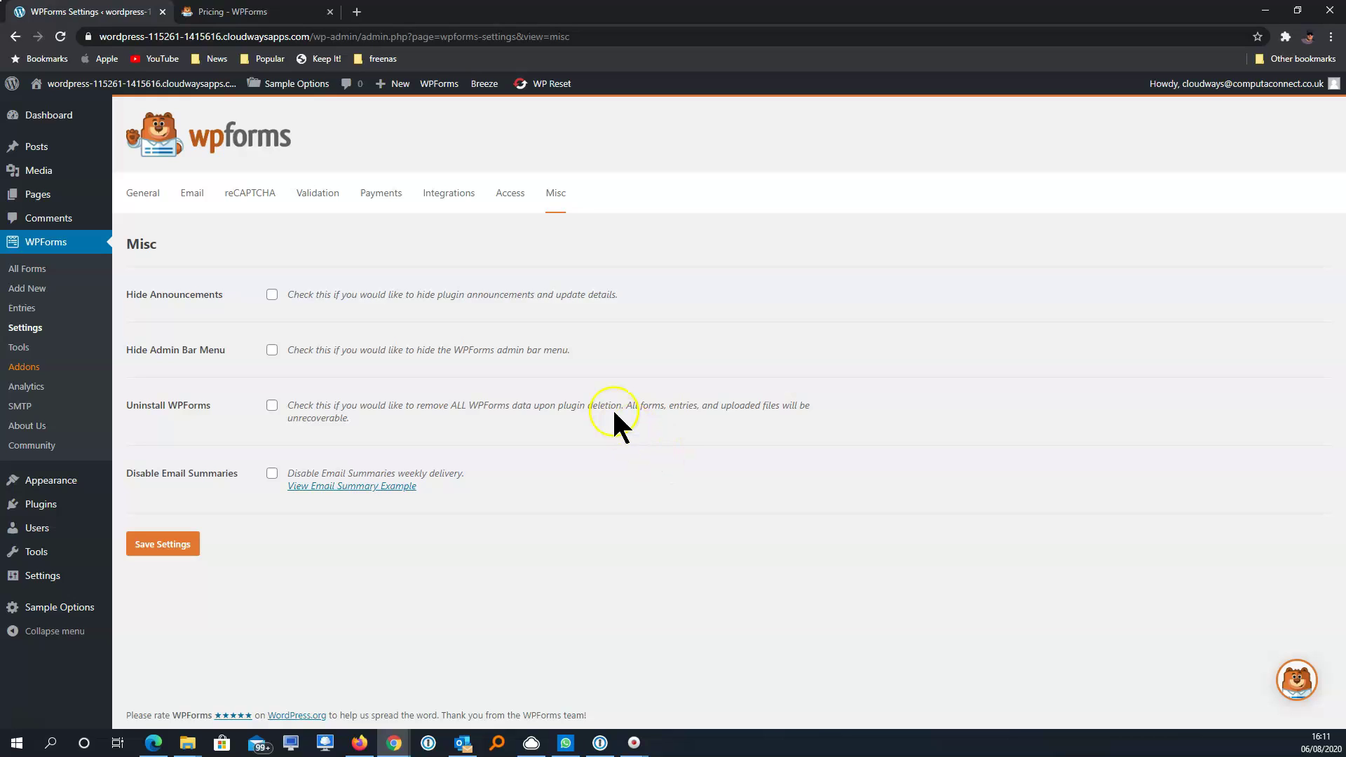
click(28, 408)
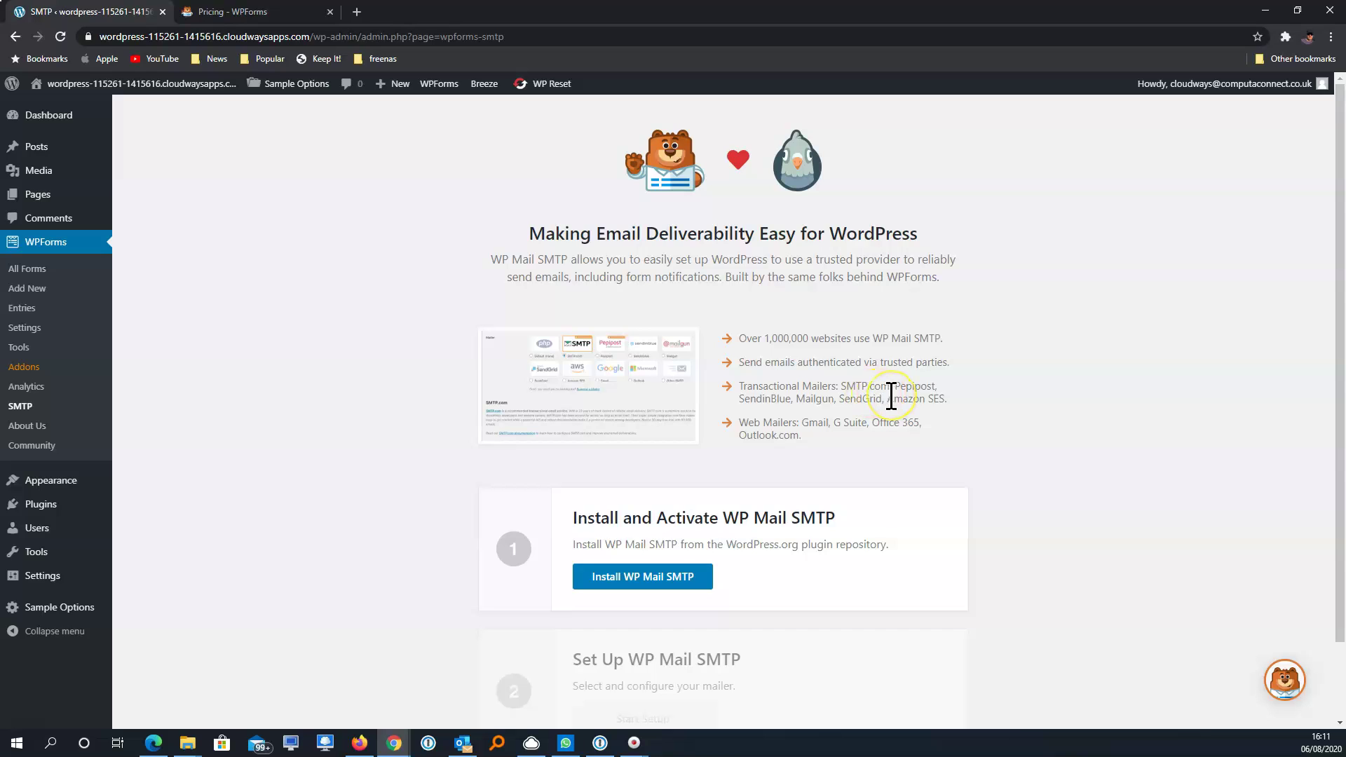
Install and activate the WP Mail SMTP plugin, then scroll down to its setup step
click(660, 584)
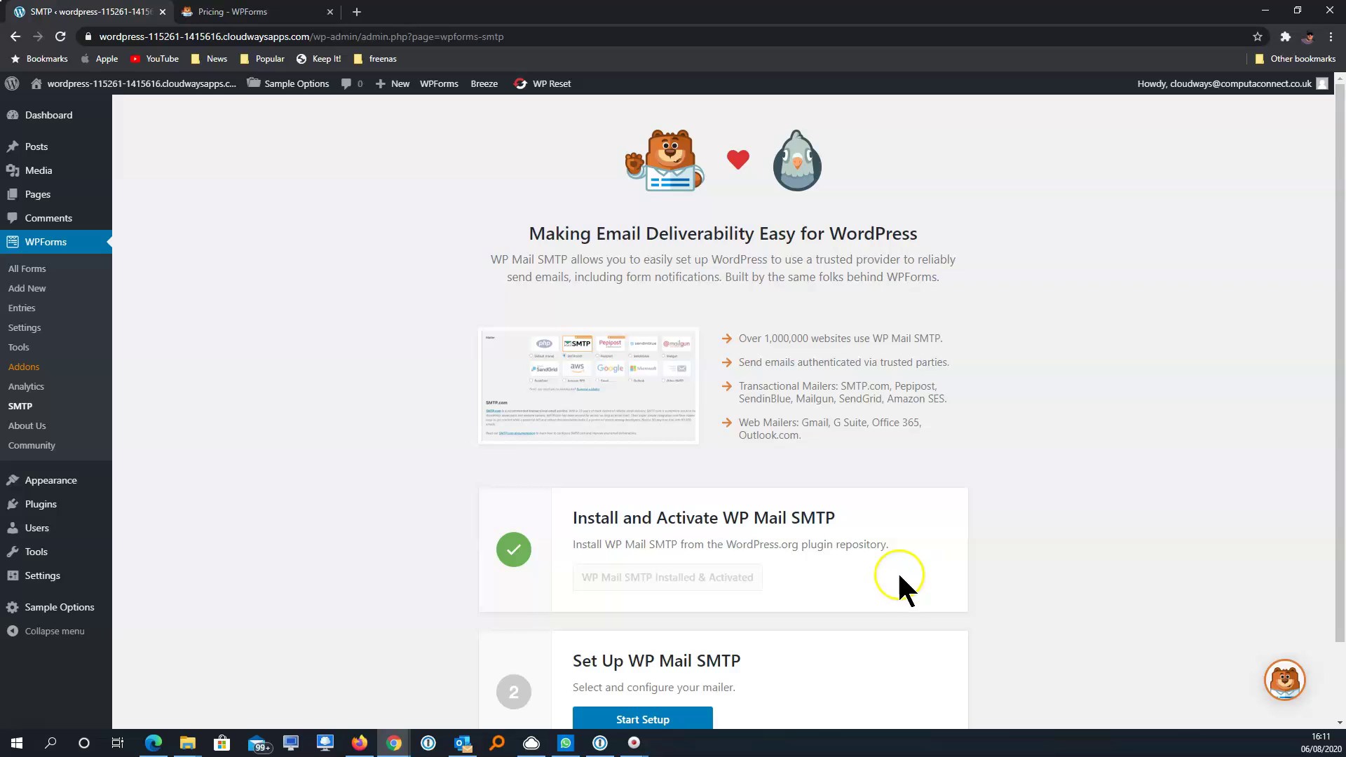
scroll(898, 572, down, 2)
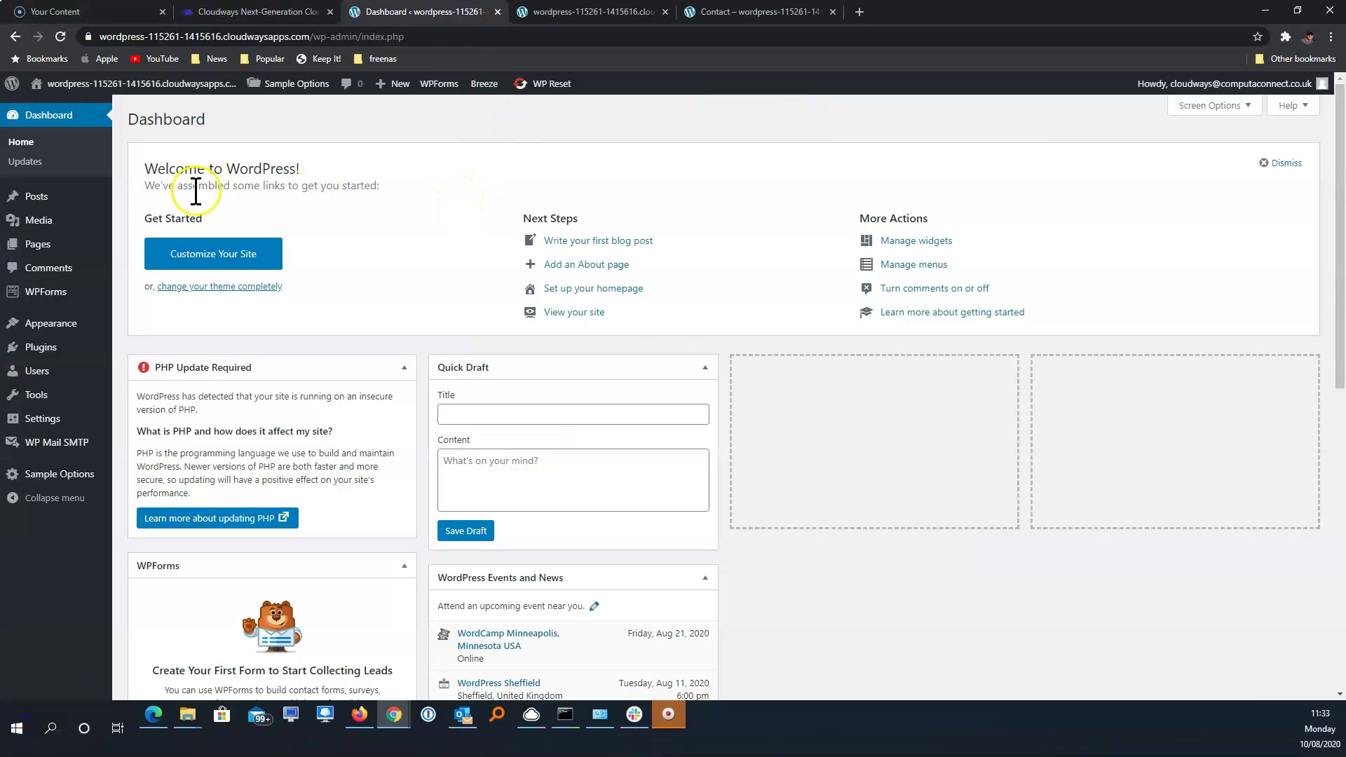
Start a new WordPress page titled 'Contact'
mouse_move(43, 251)
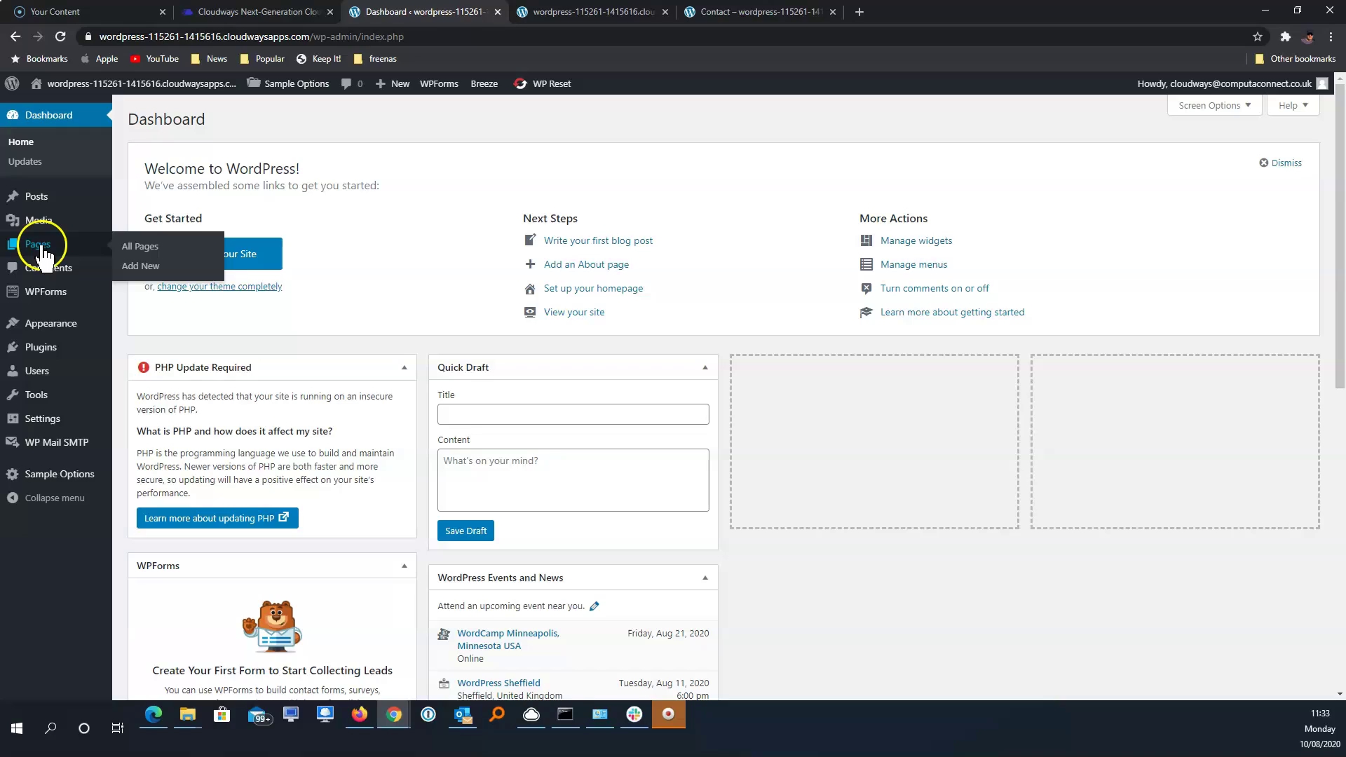
click(148, 250)
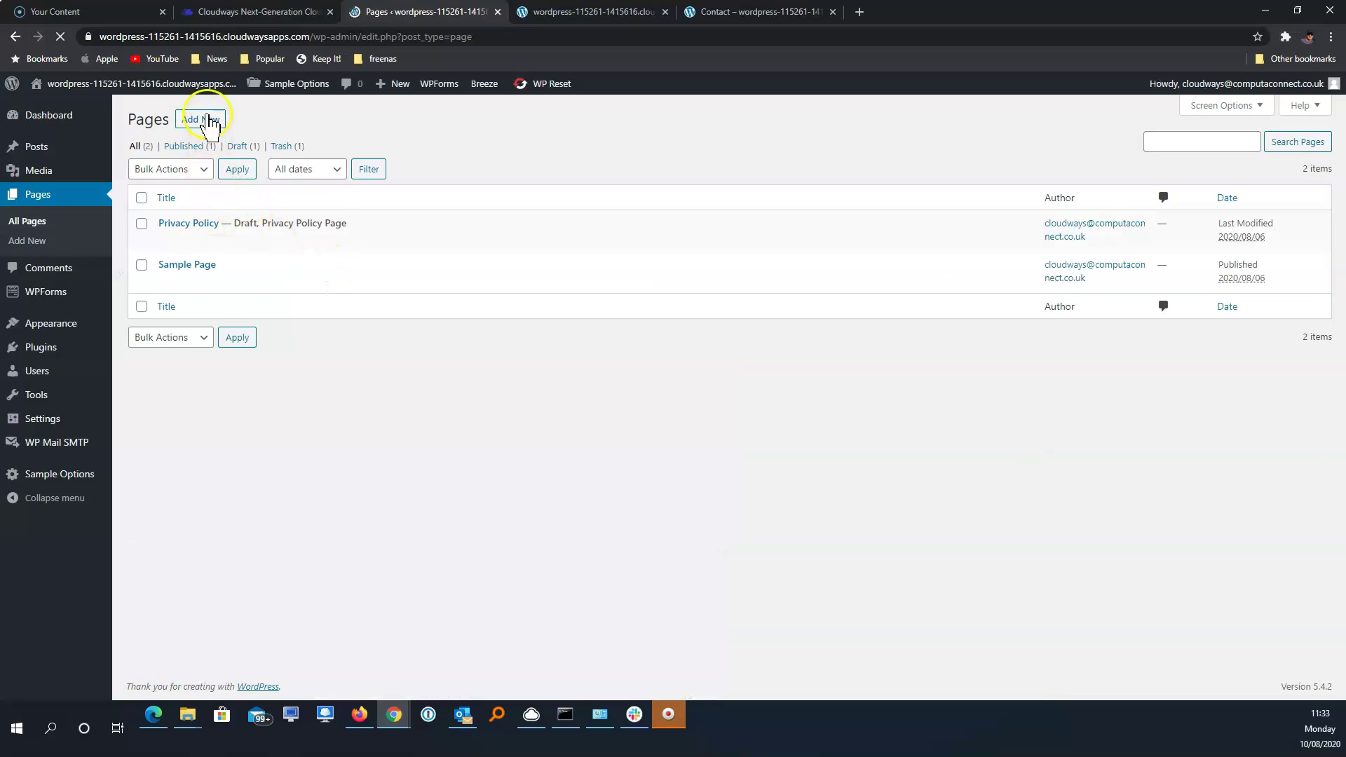
click(210, 122)
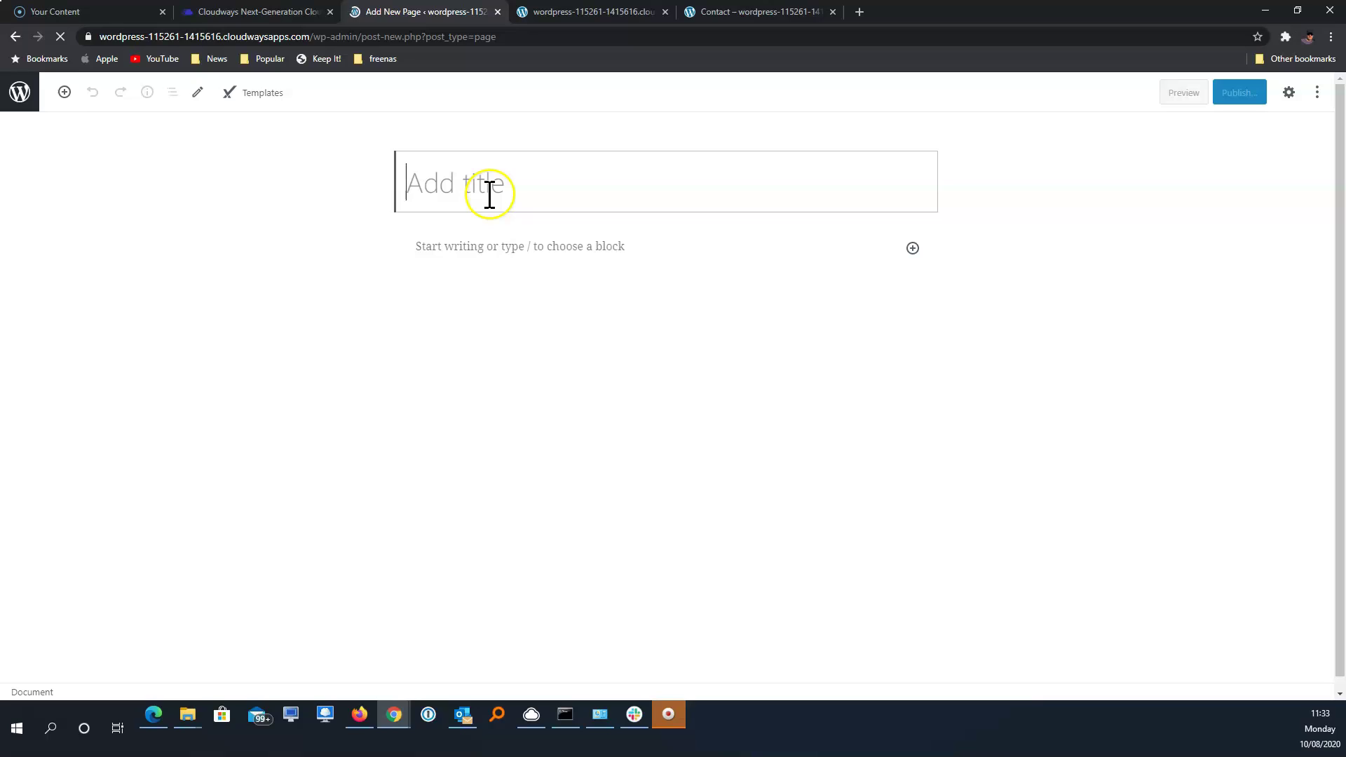
text(Contact)
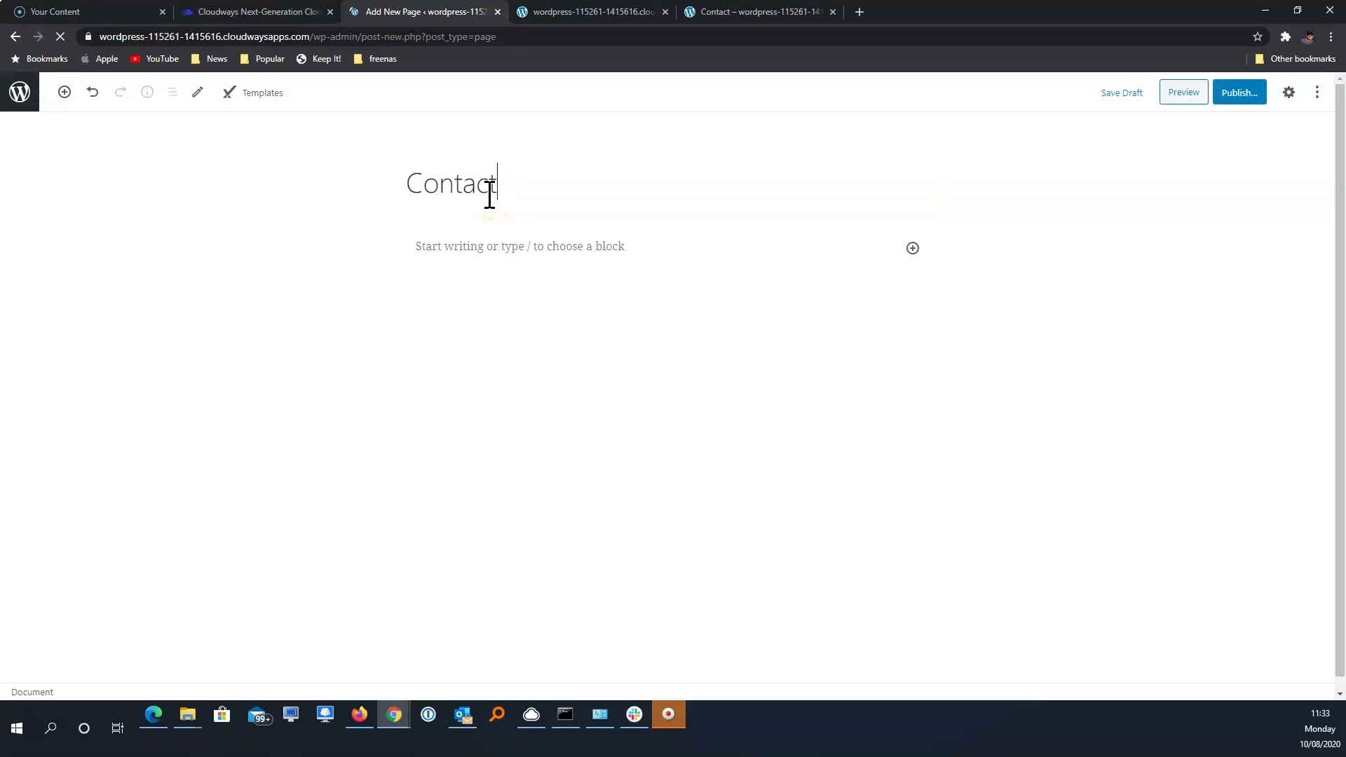
Publish the Contact page and go back to the Pages list
click(1239, 94)
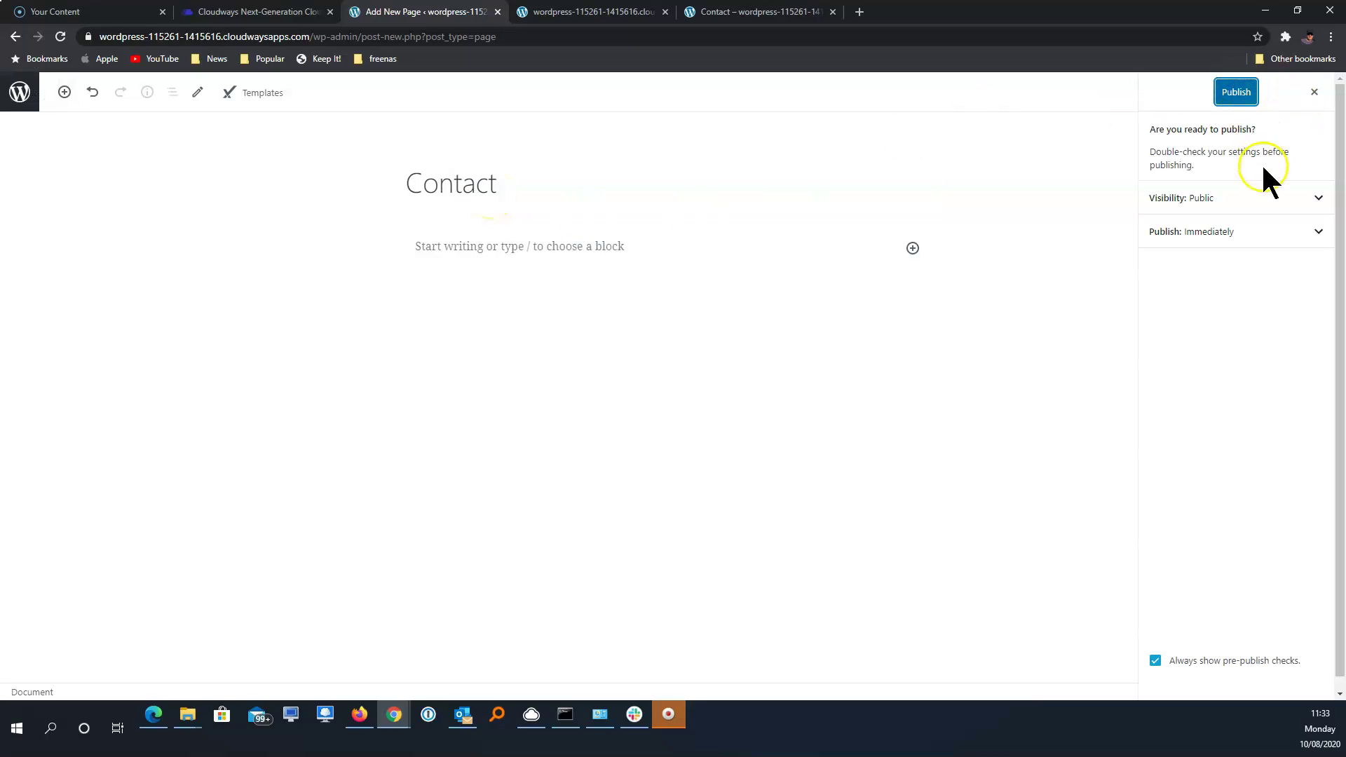
click(1232, 97)
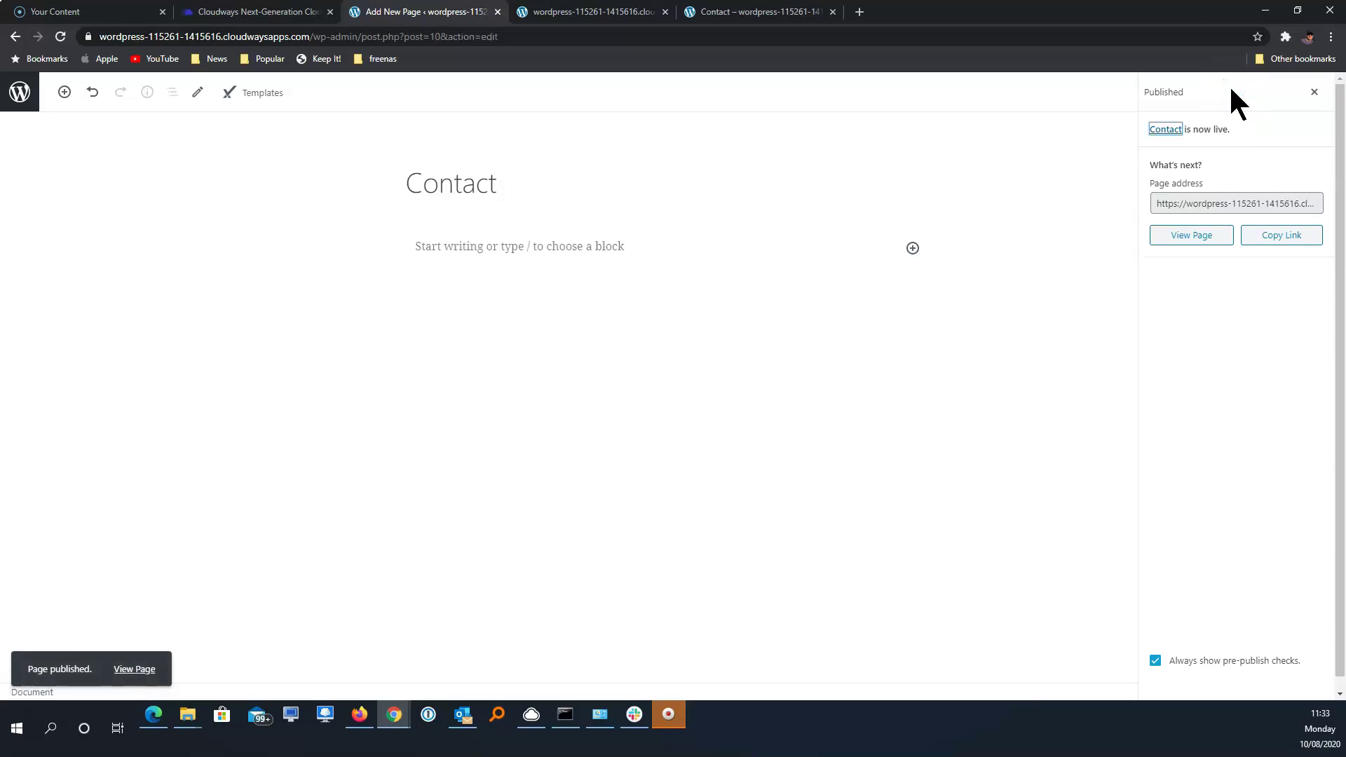
click(1313, 93)
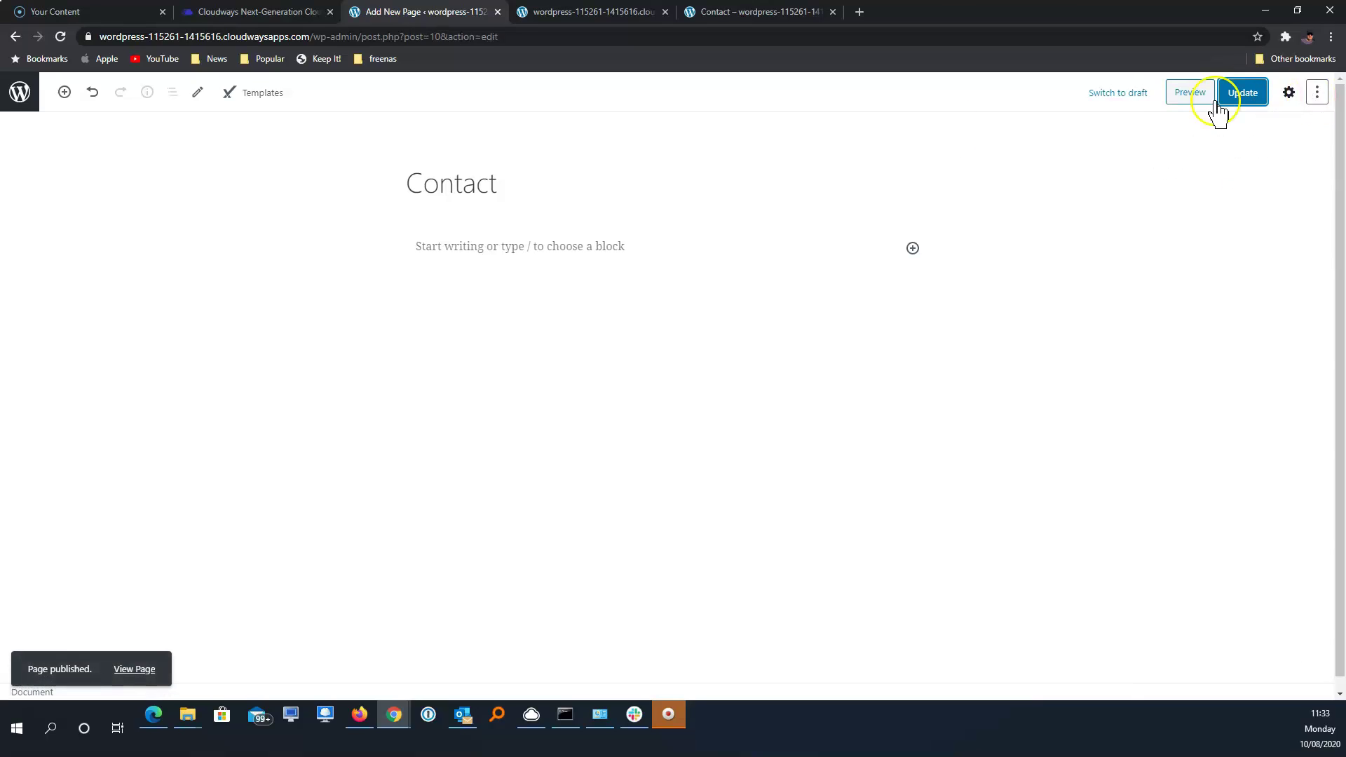
click(20, 98)
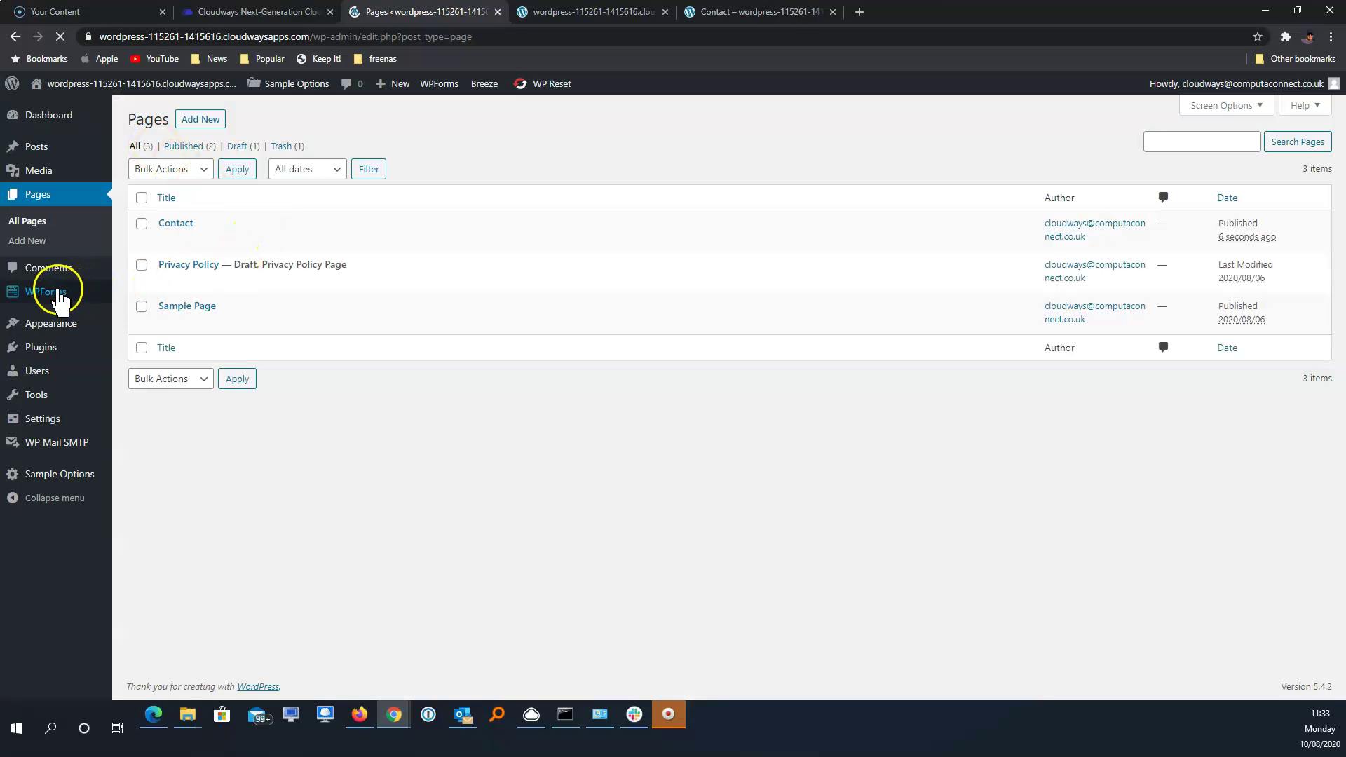
Create a WPForms form named 'Contact' from the Simple Contact Form template and save it
mouse_move(61, 300)
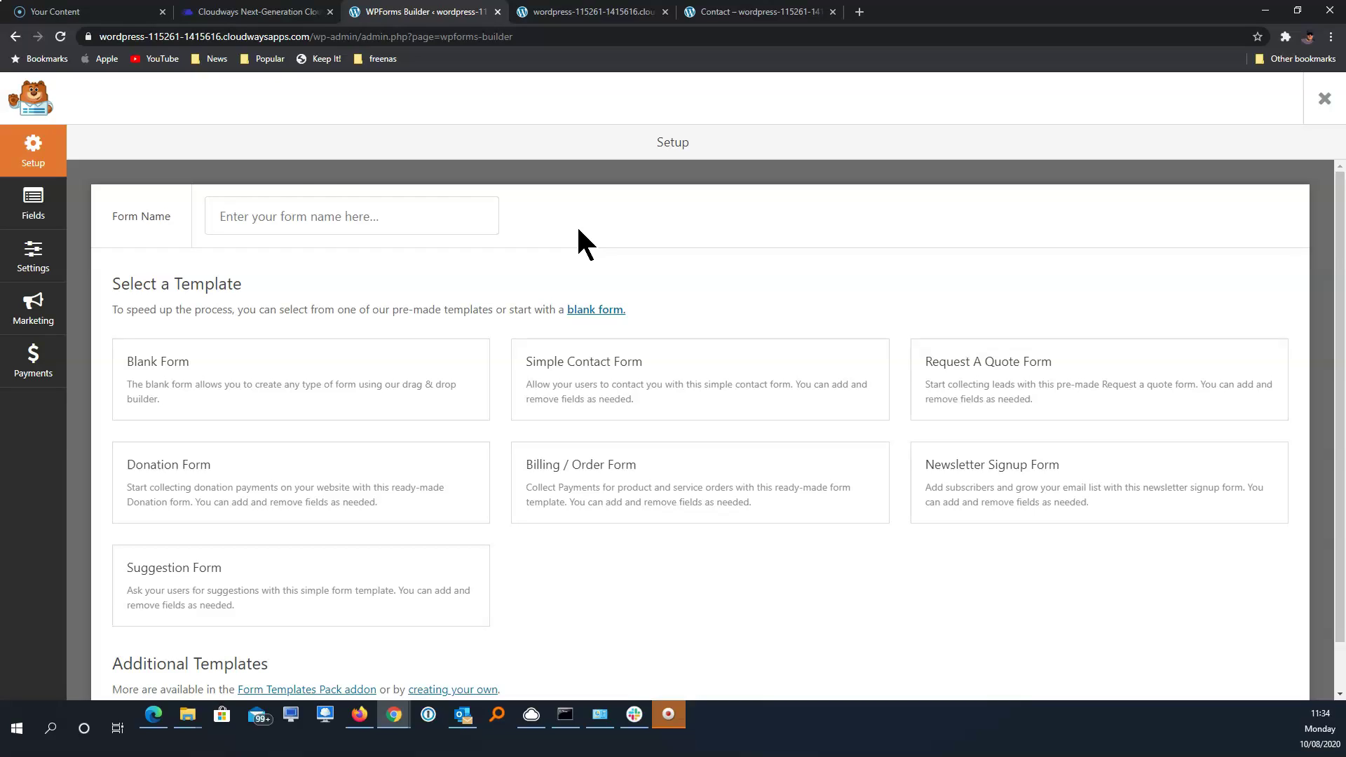
click(333, 223)
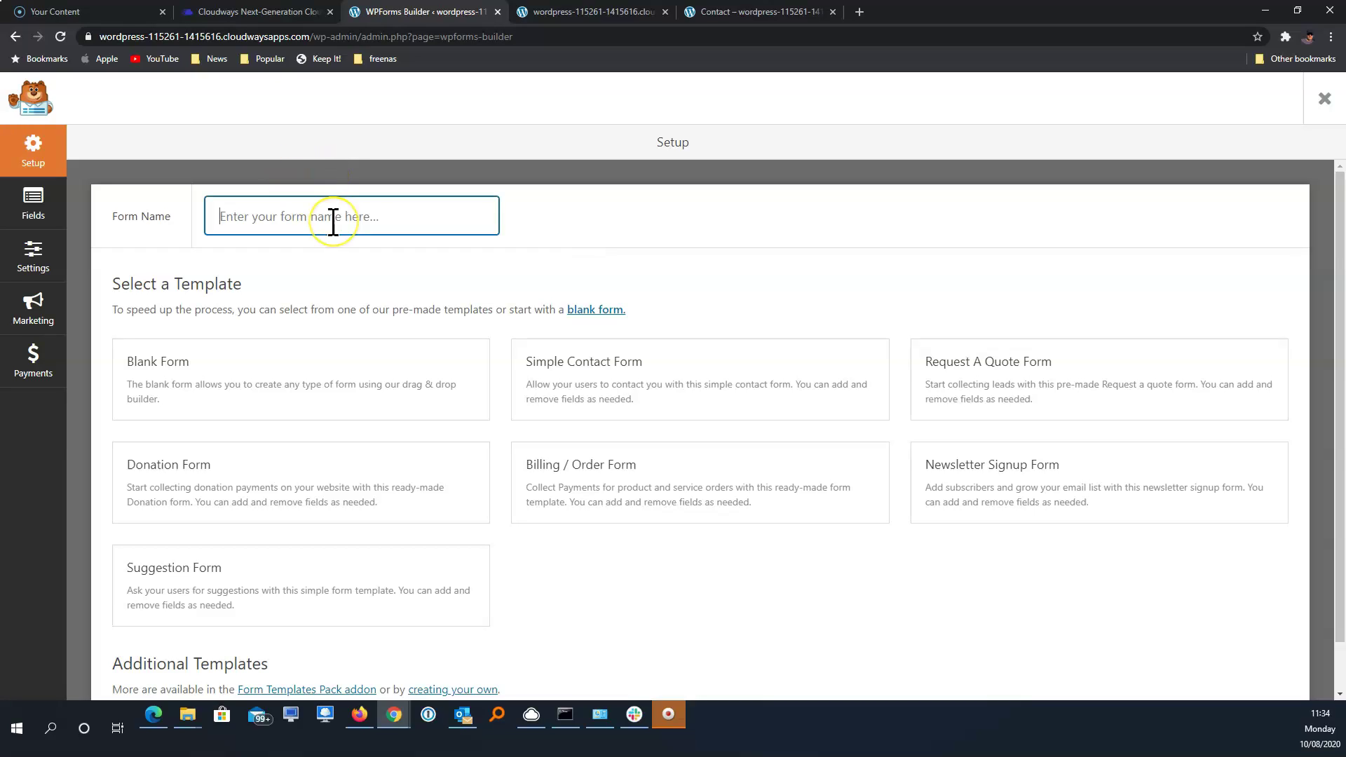
text(Contact)
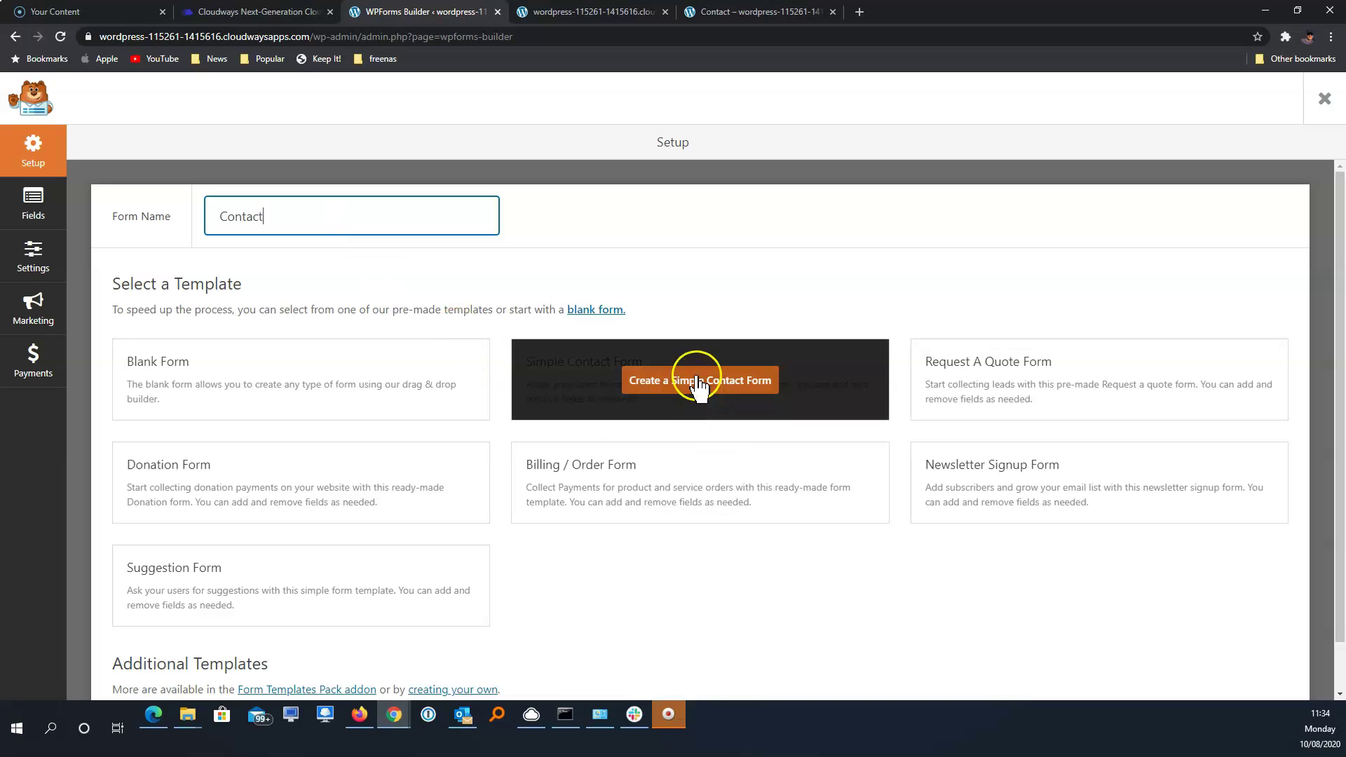
click(698, 384)
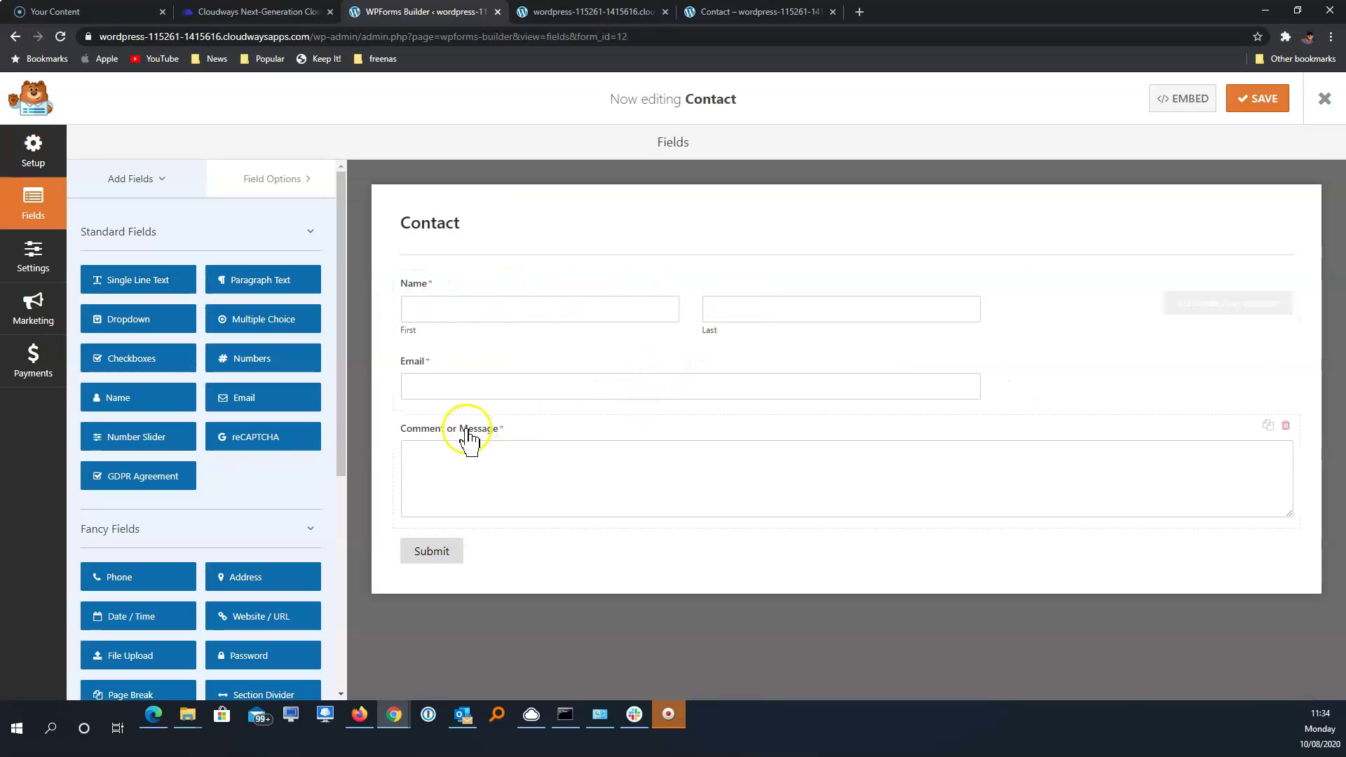
click(1259, 98)
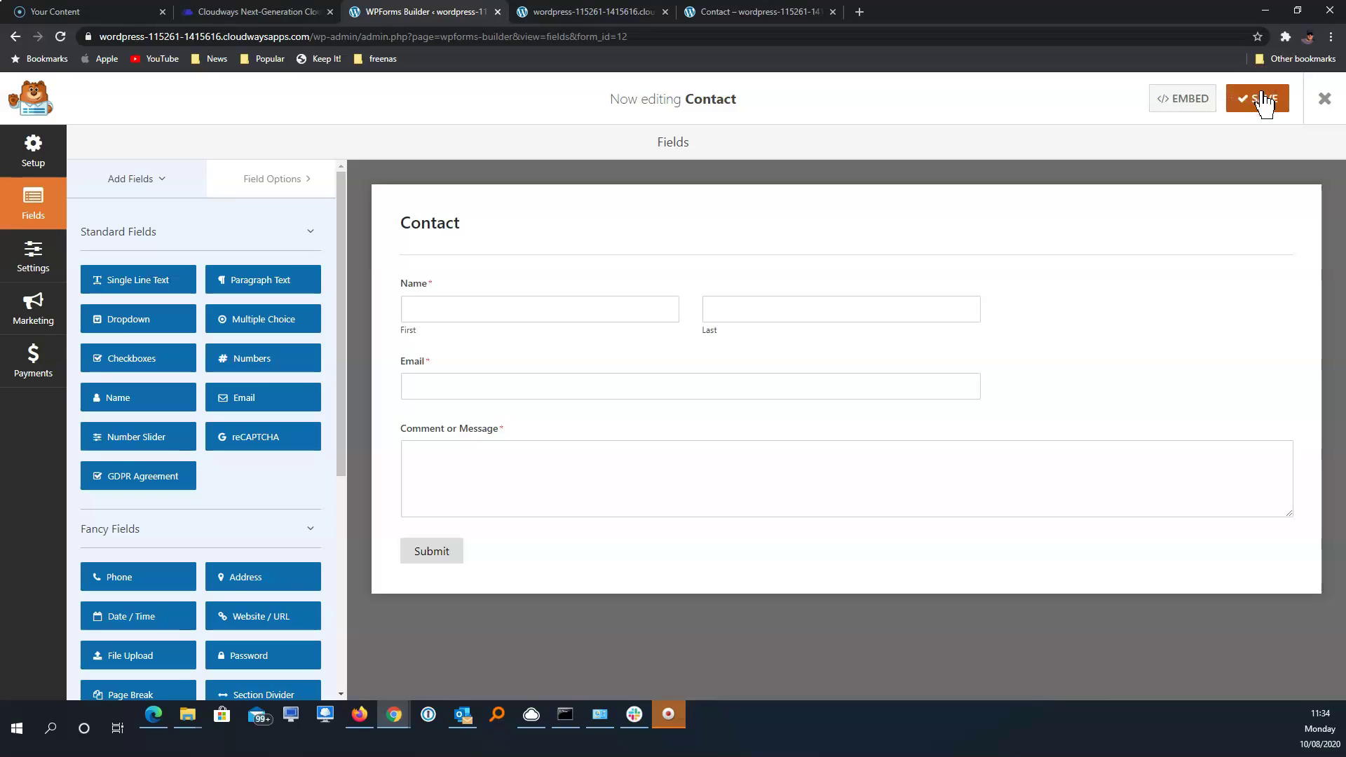
Exit the form builder and open the Contact page in the block editor
click(1324, 101)
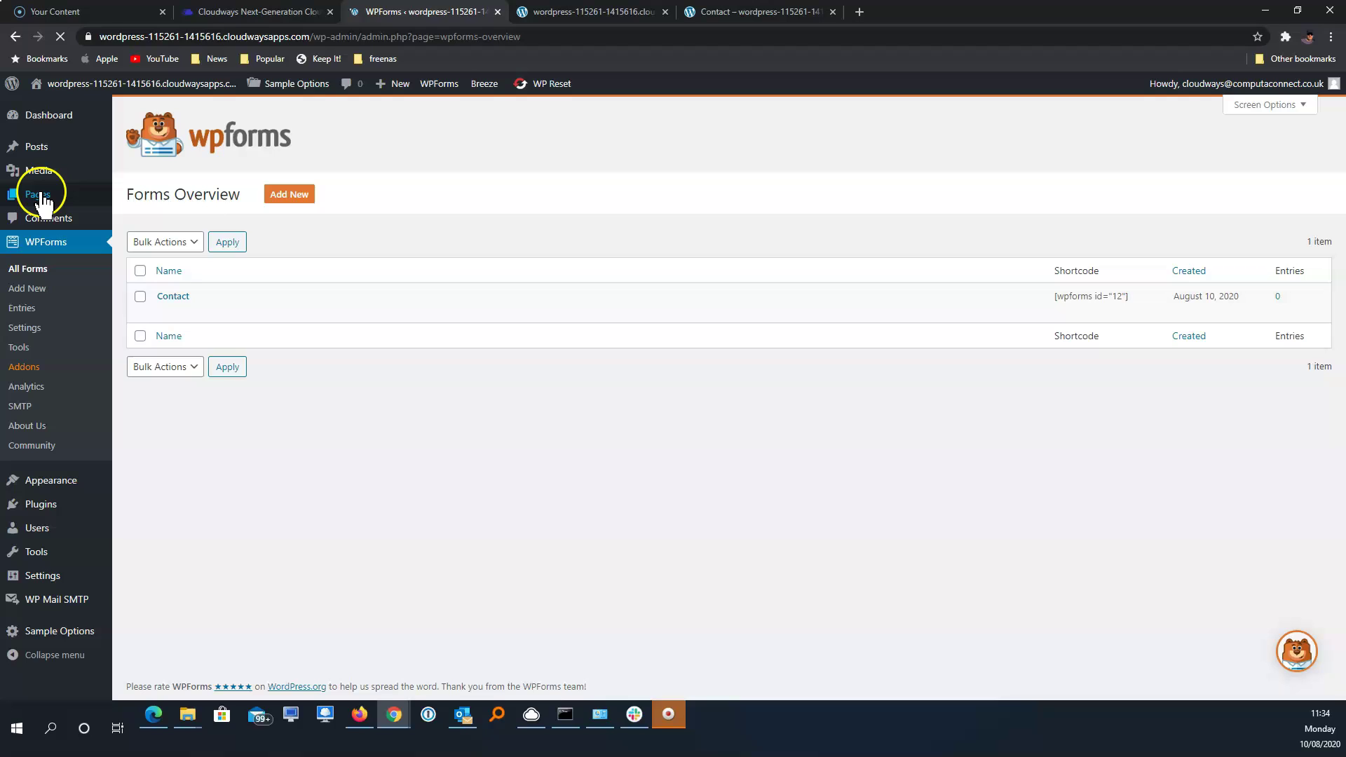
mouse_move(42, 197)
click(162, 199)
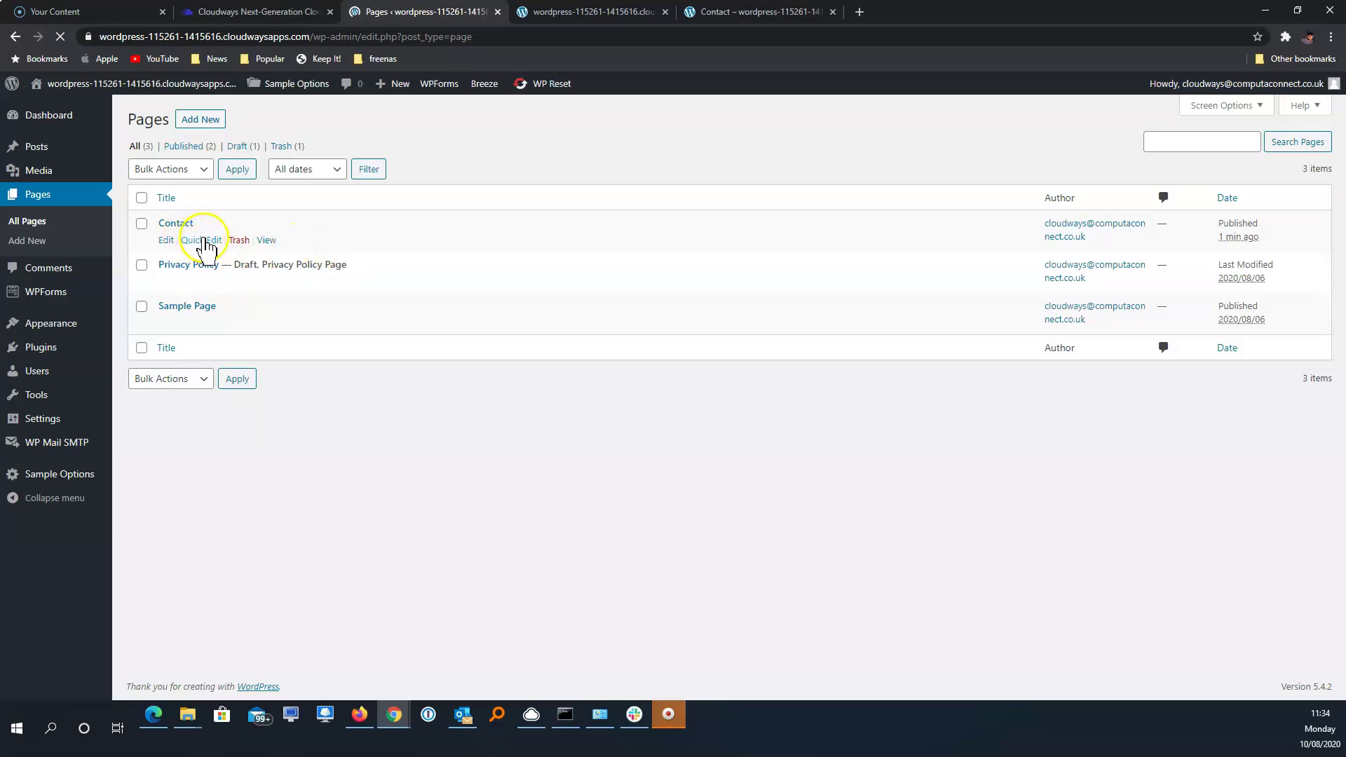
click(166, 241)
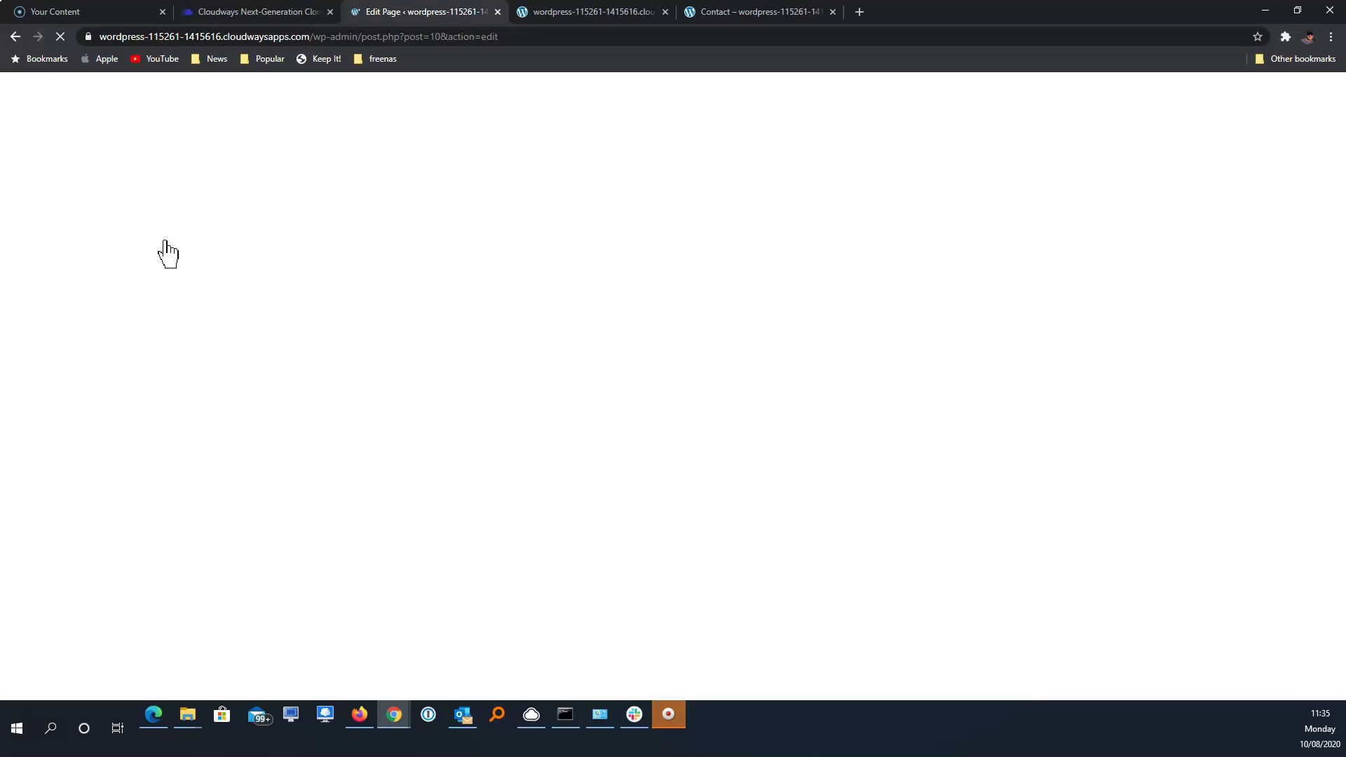
click(548, 300)
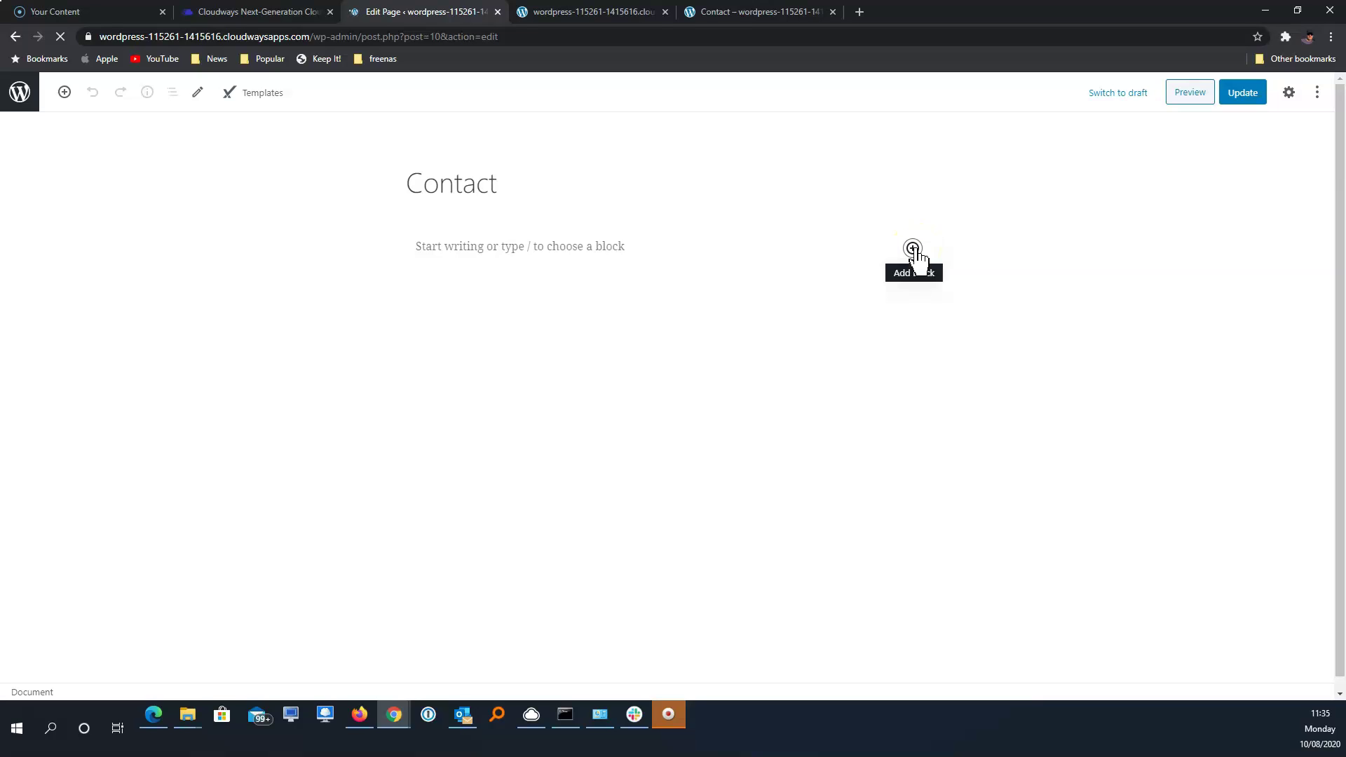
Insert a WPForms block showing the Contact form, update the page, and return to Pages
click(913, 249)
text(wpforms)
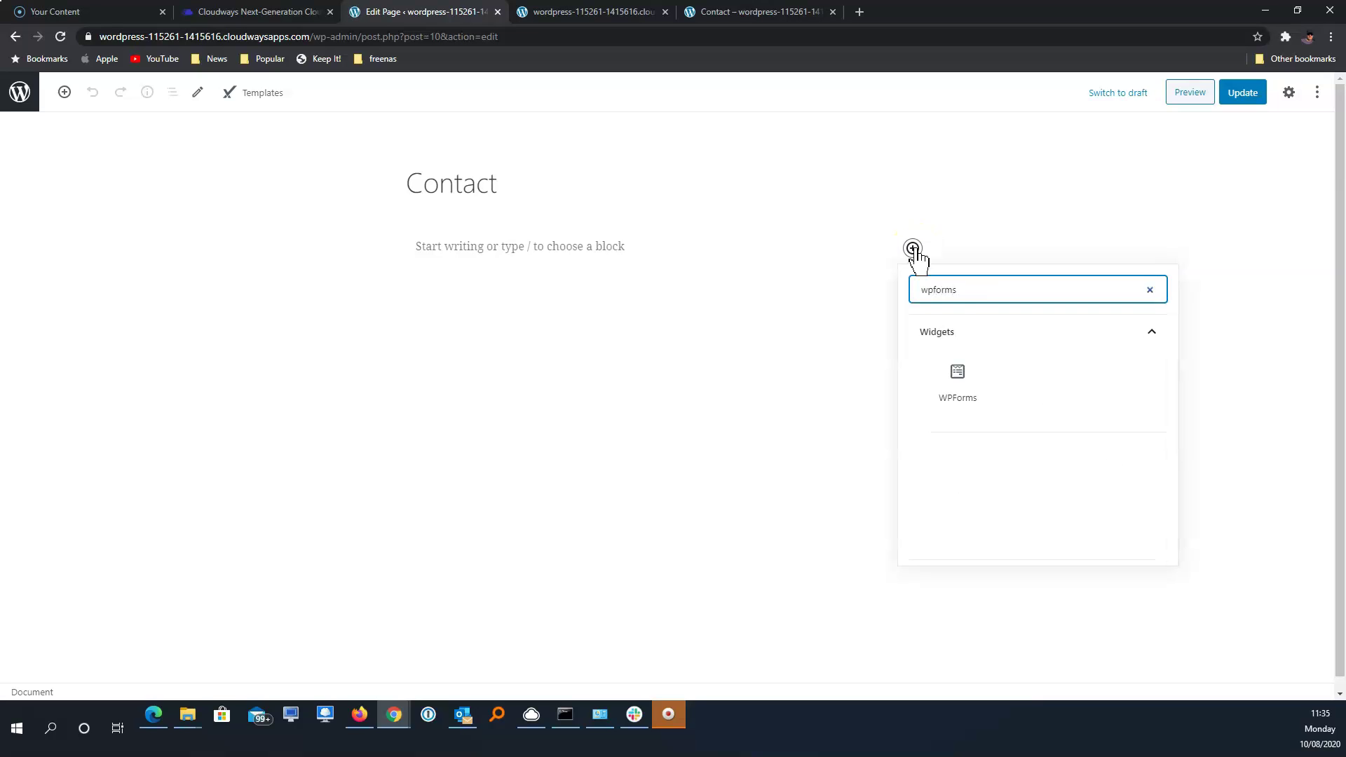
click(964, 370)
click(759, 368)
click(741, 396)
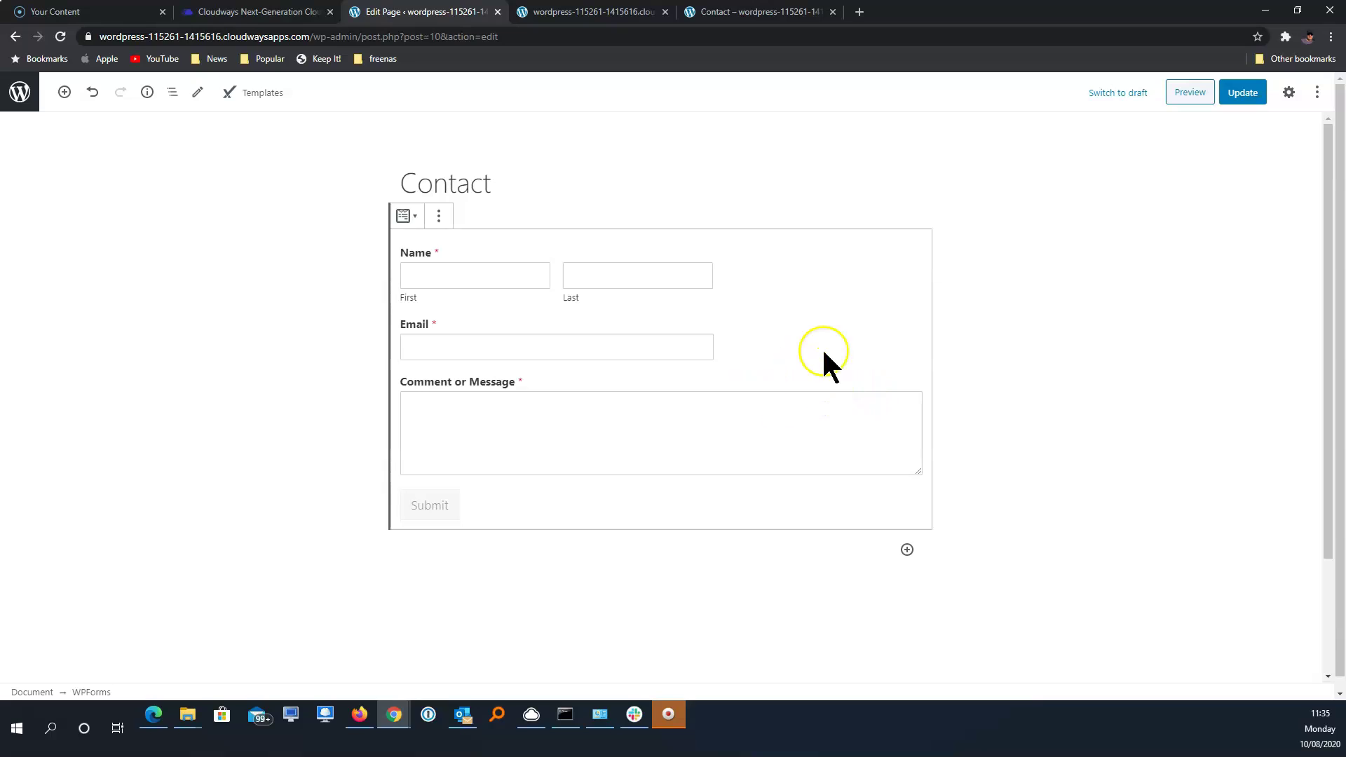
click(1242, 90)
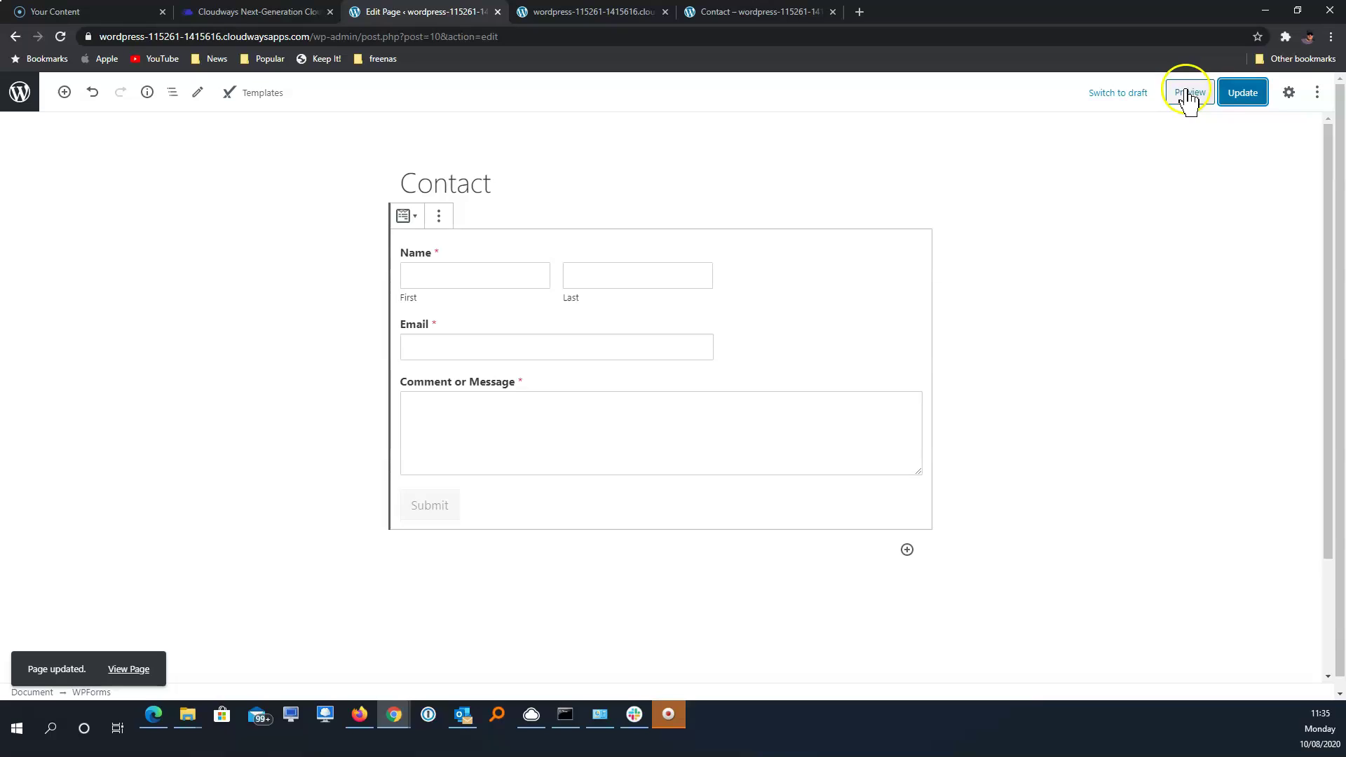
click(19, 102)
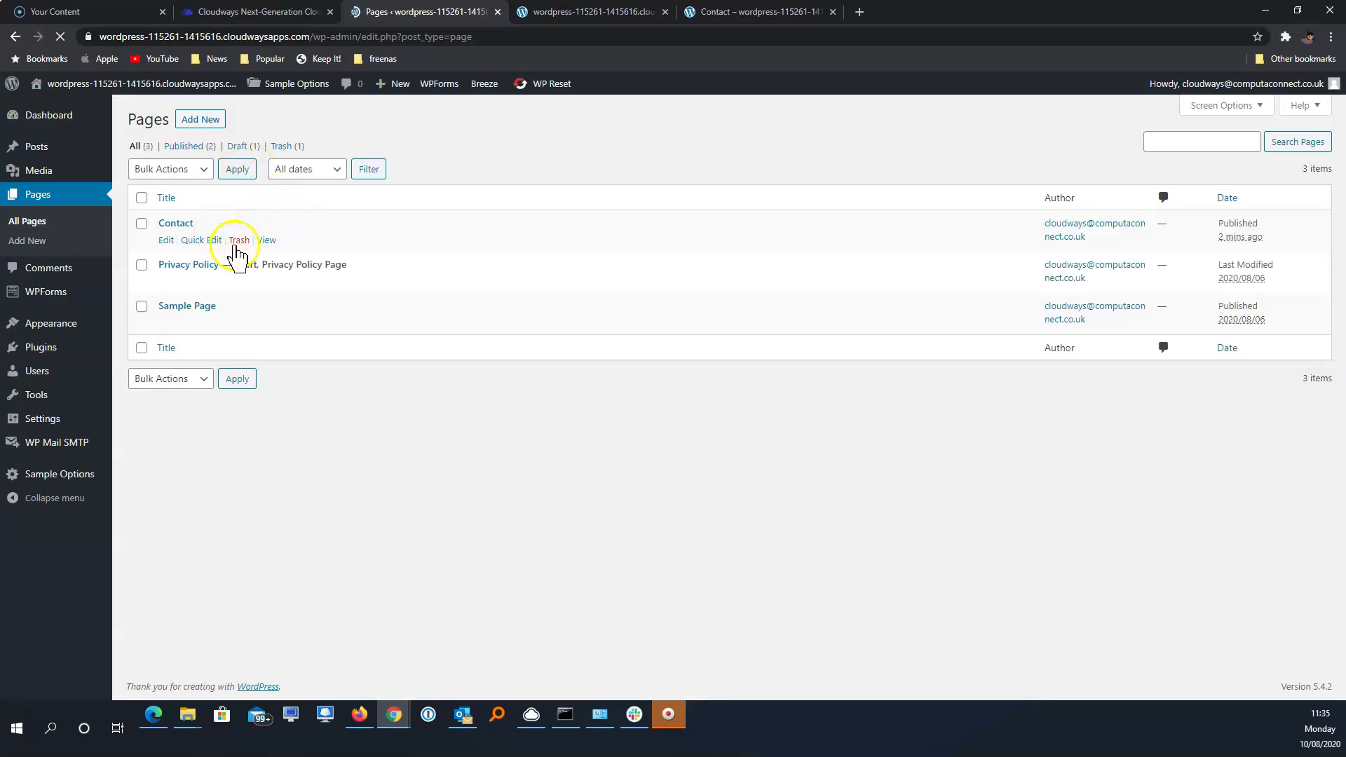
View the live Contact page to confirm the form appears, then return to the Dashboard
click(267, 241)
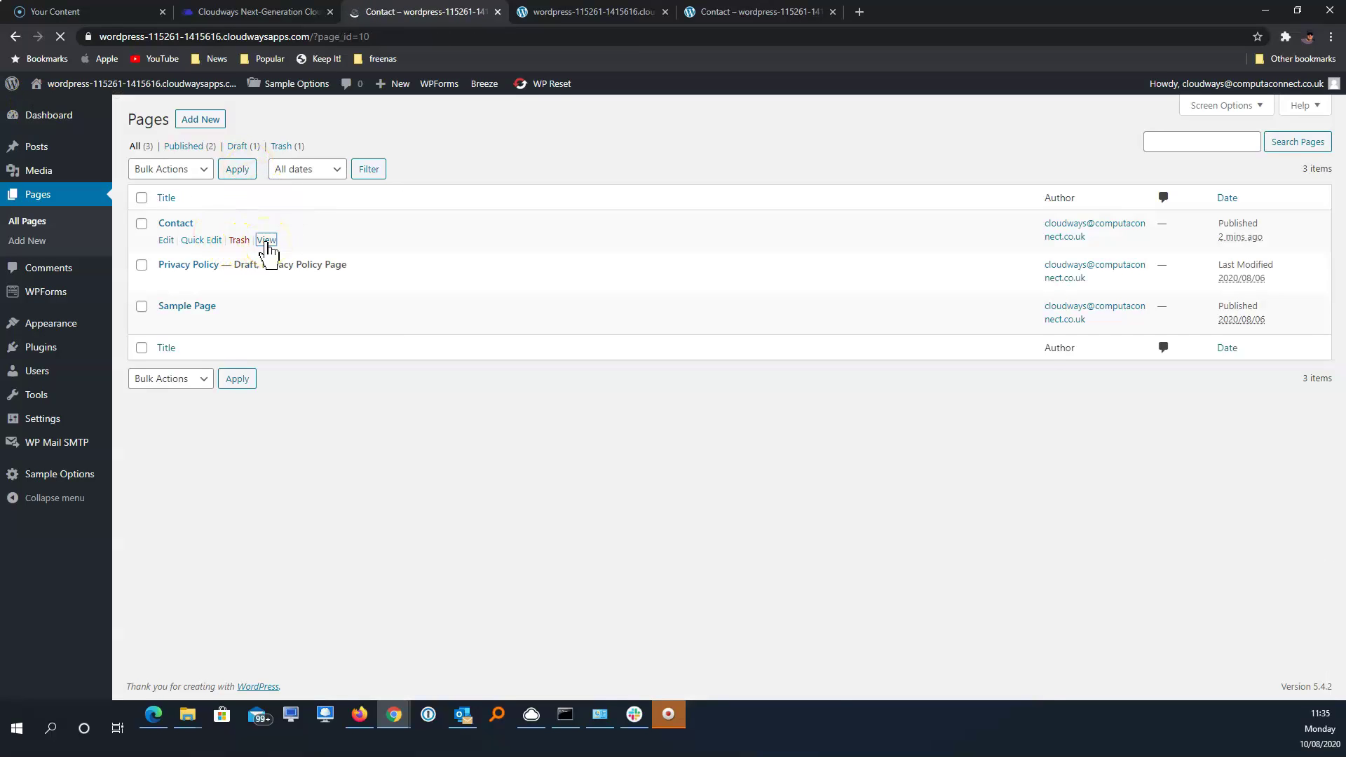
scroll(673, 394, down, 1)
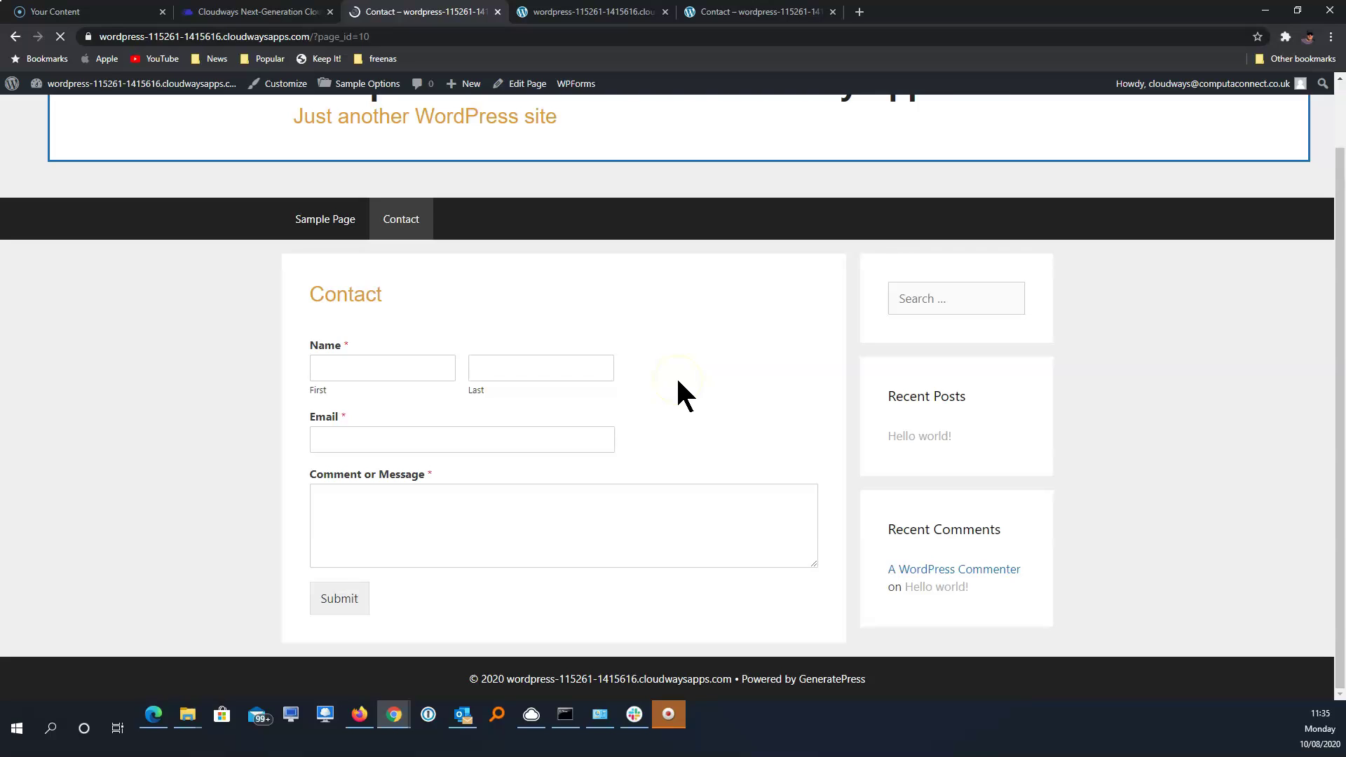
scroll(677, 382, up, 1)
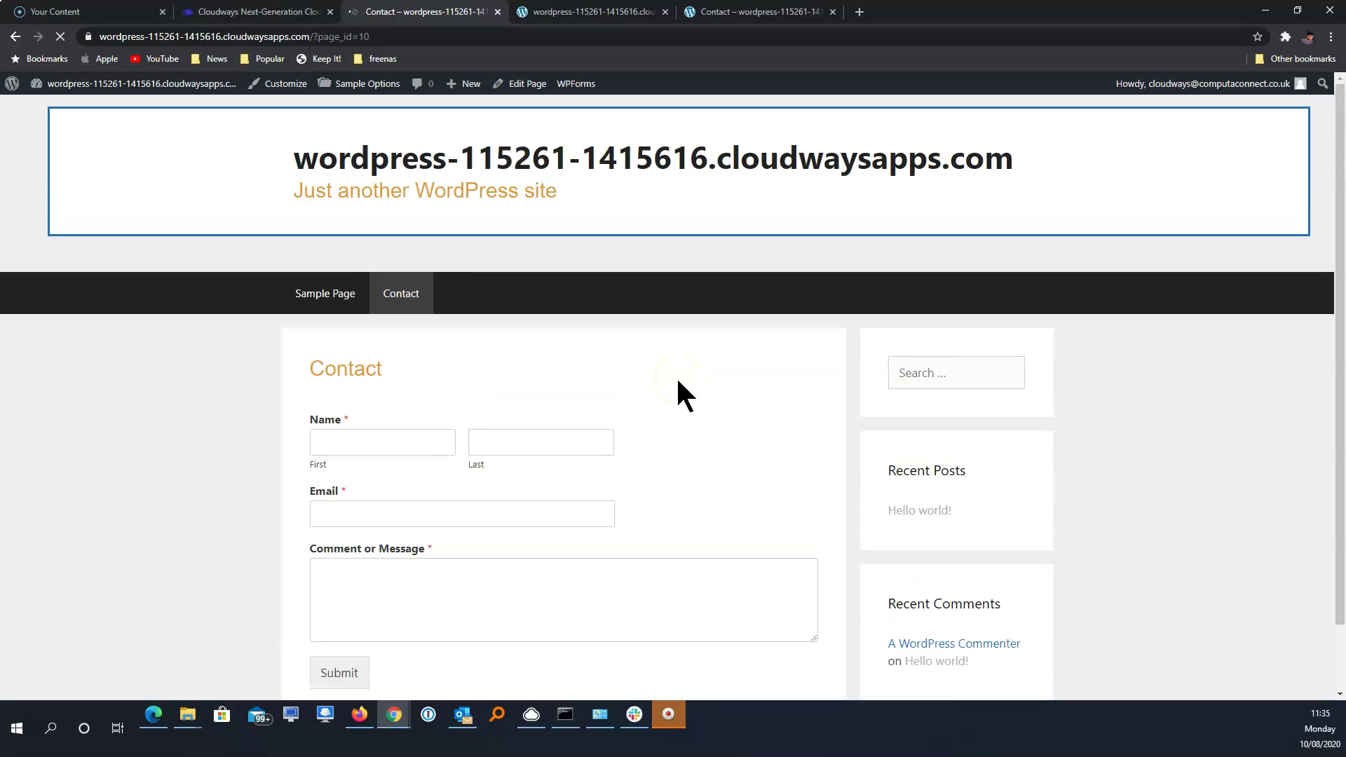
mouse_move(137, 86)
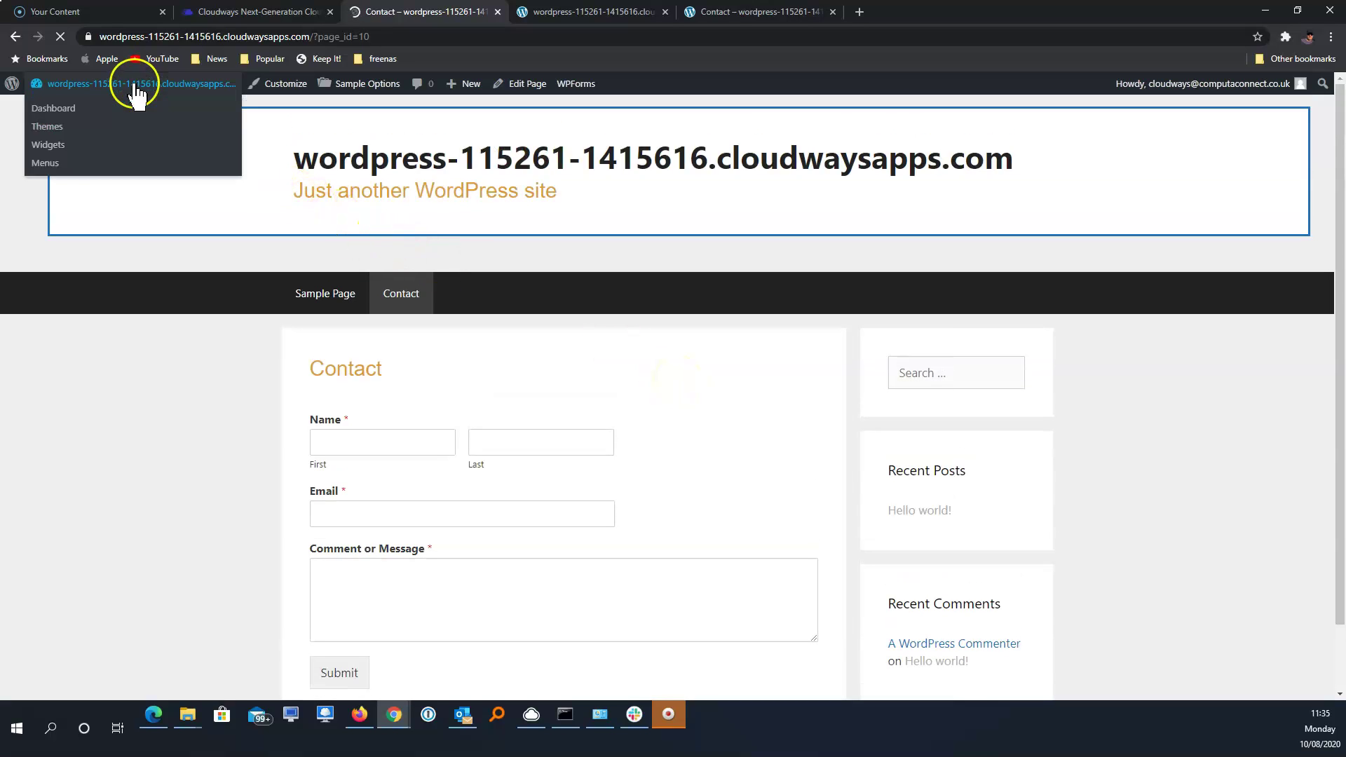
click(83, 109)
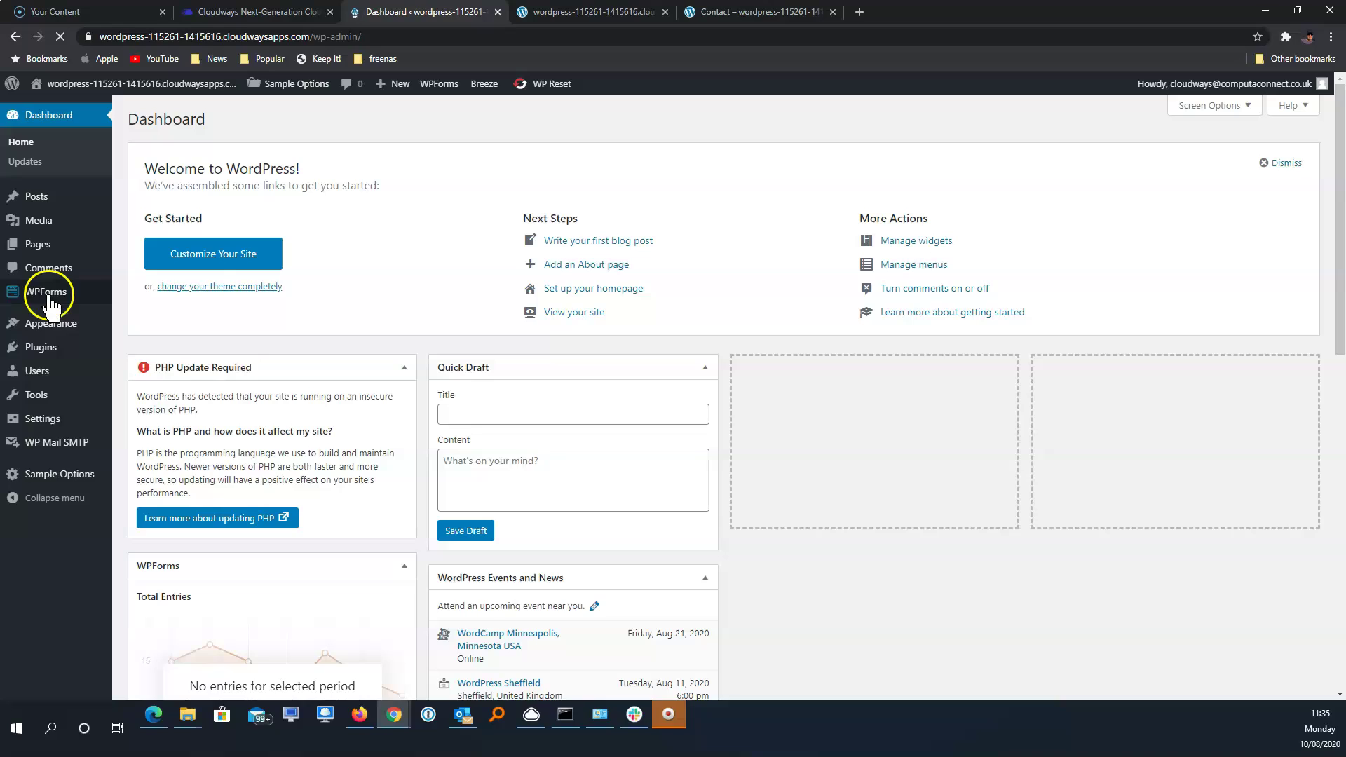
Create a blank WPForms form named 'Contact New'
mouse_move(49, 300)
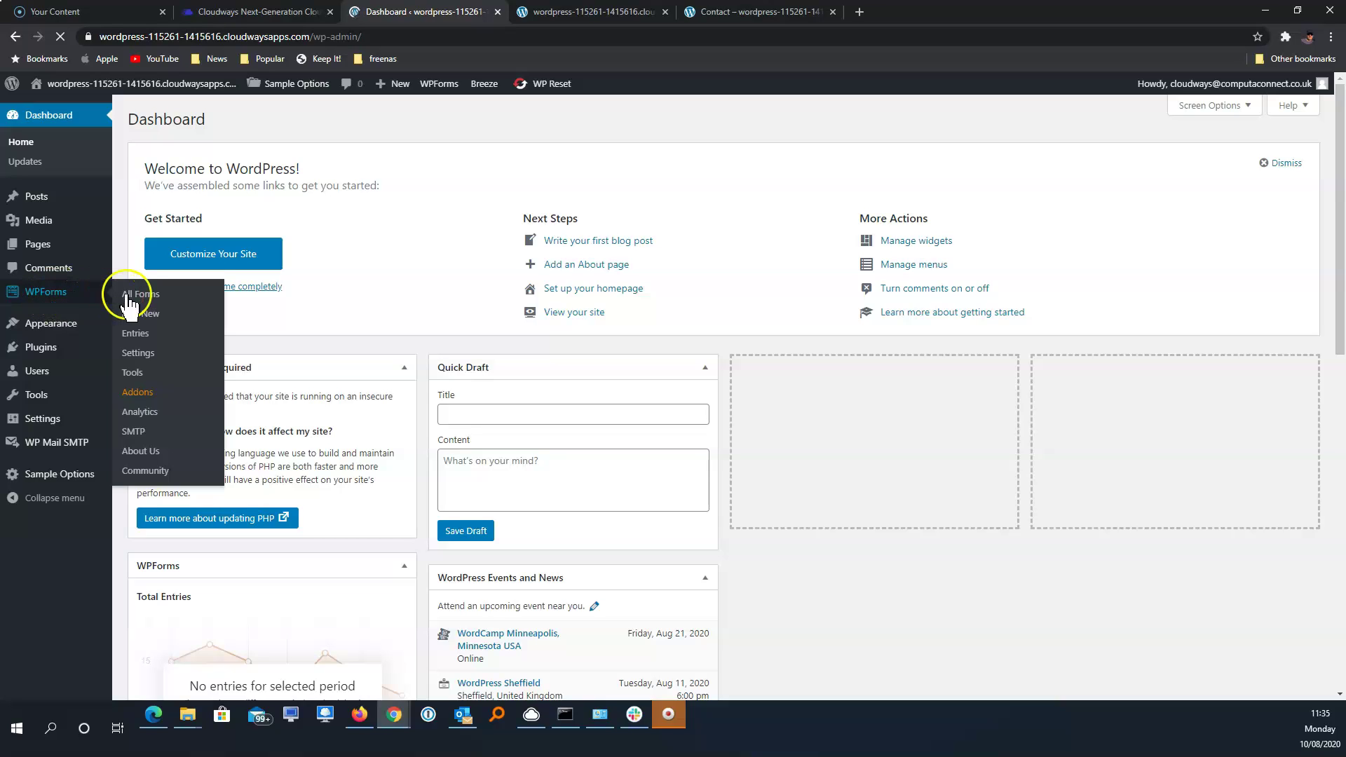
click(142, 315)
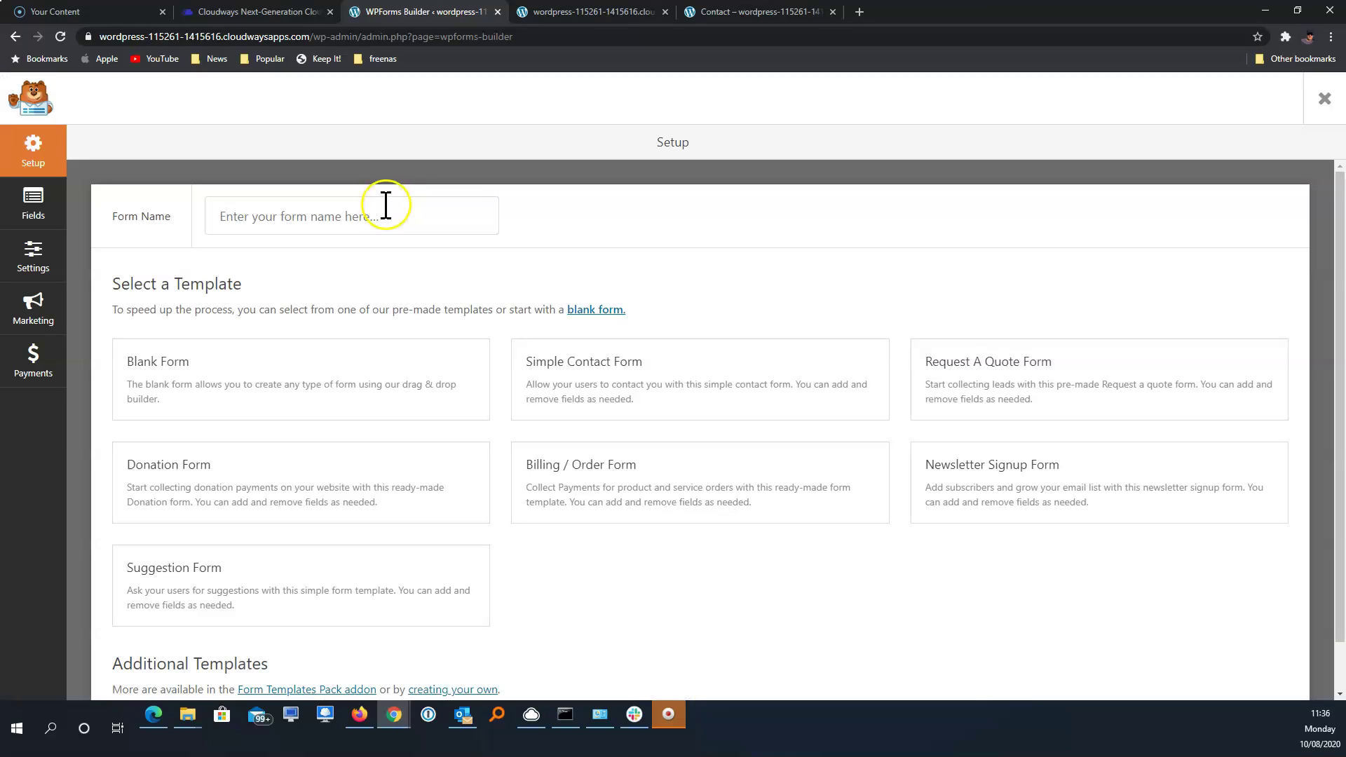
click(386, 215)
text(Contact New)
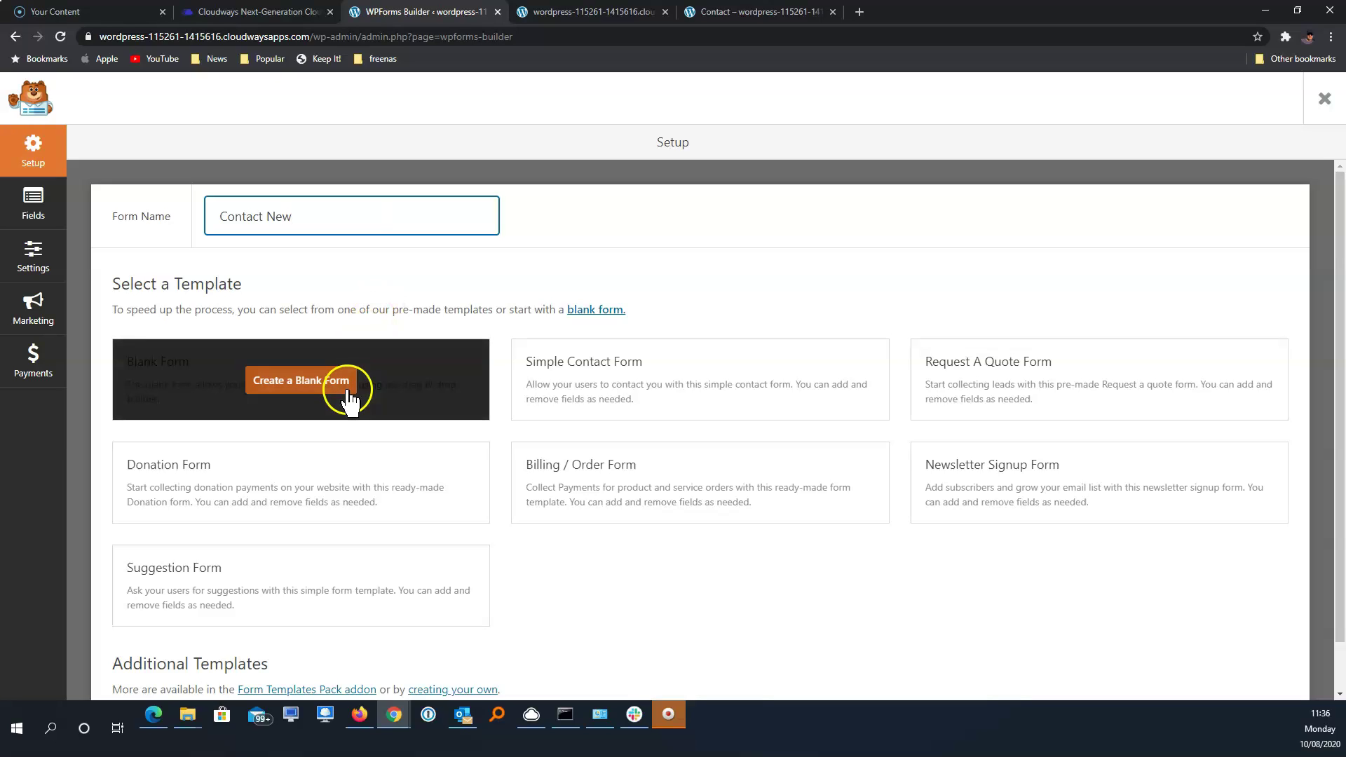
click(348, 398)
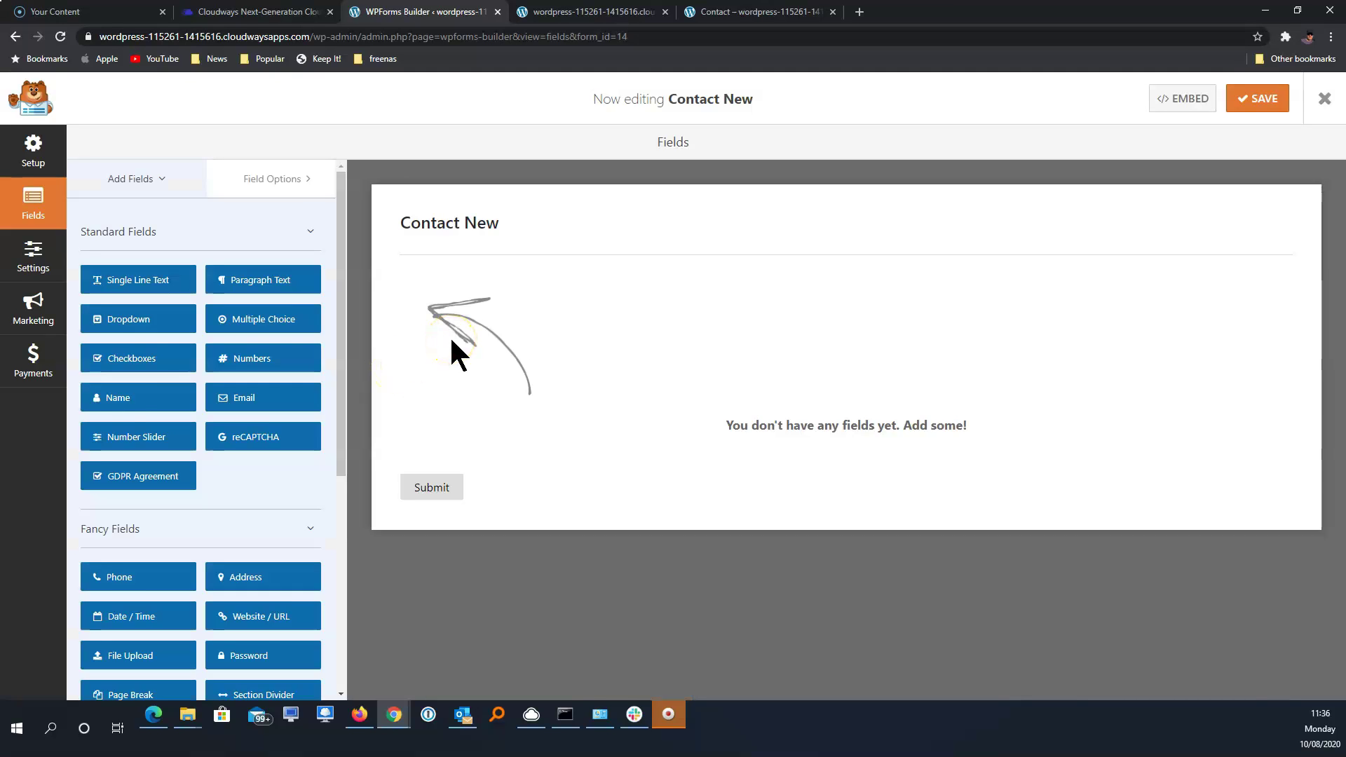
Add Name, Email, Phone, Address and Paragraph Text fields to the form
click(121, 403)
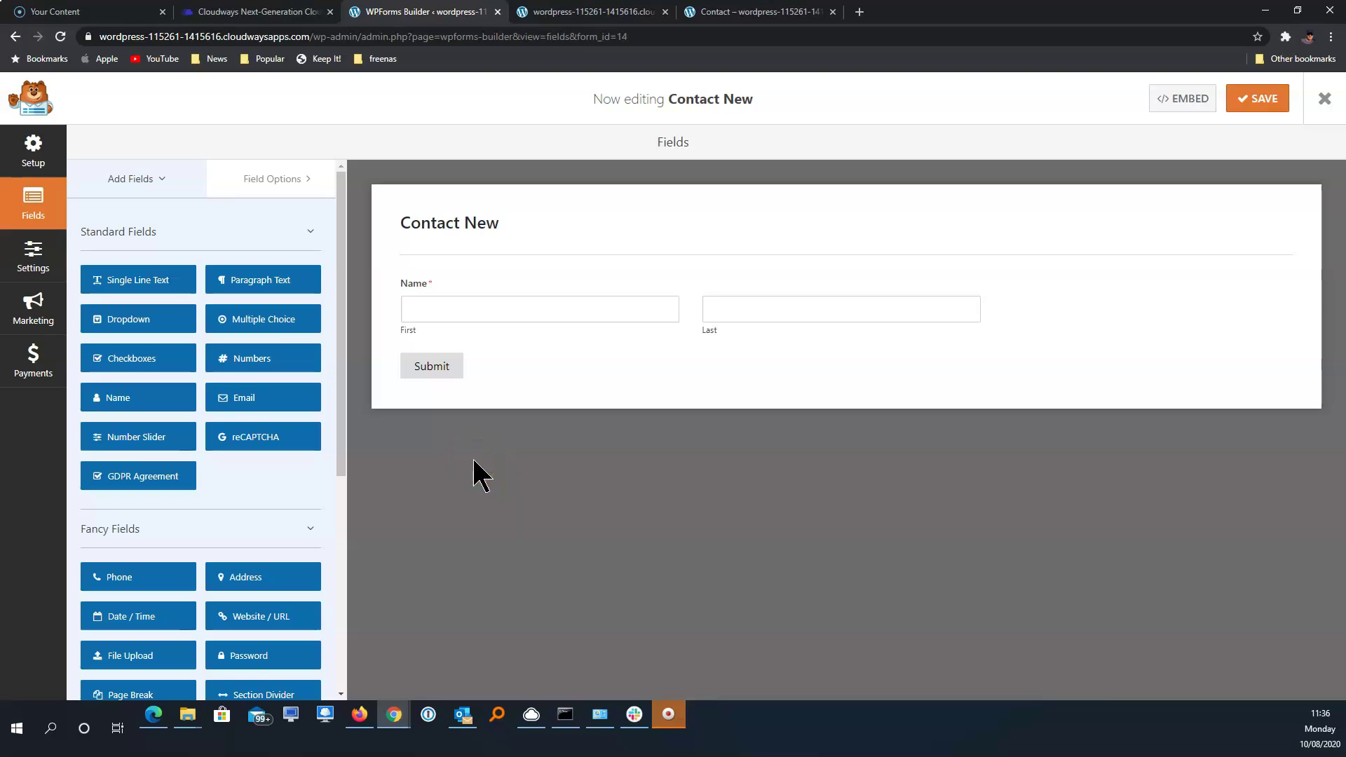
click(282, 402)
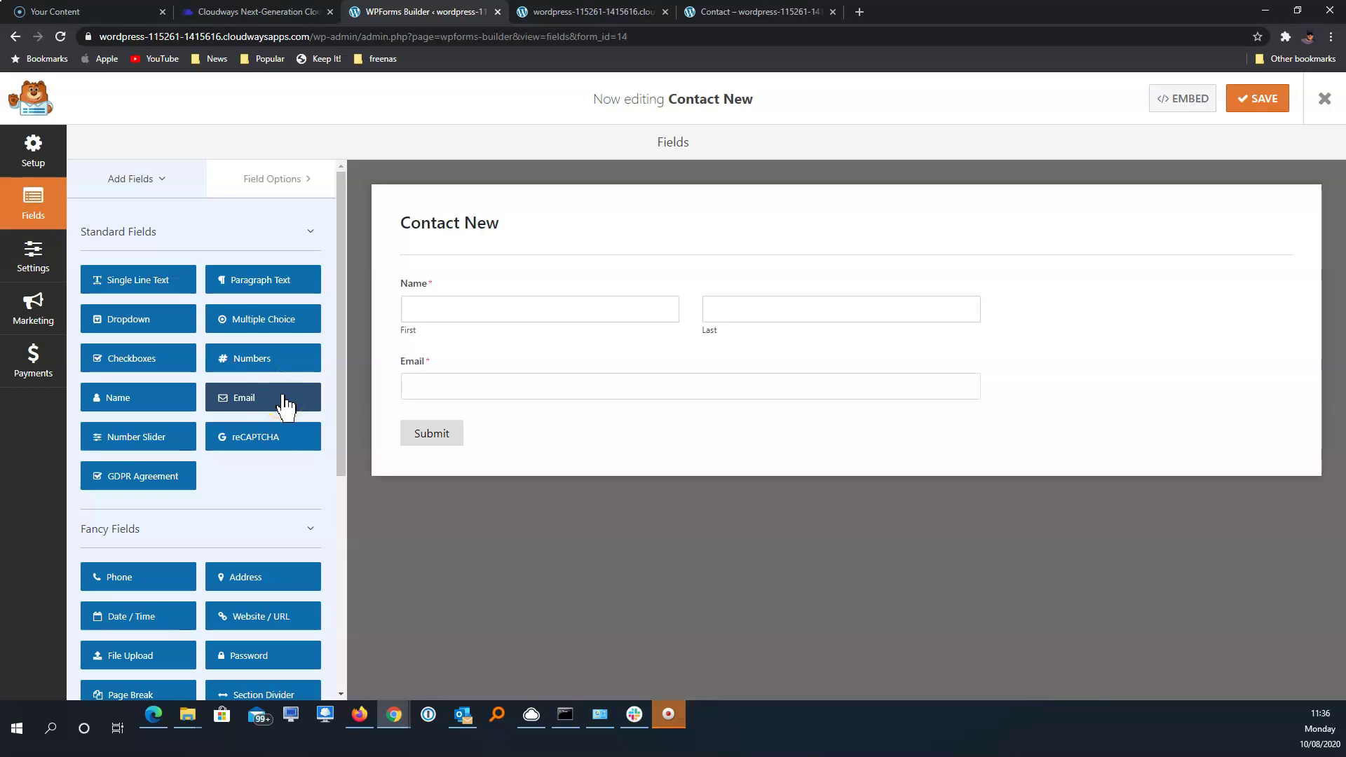
click(156, 579)
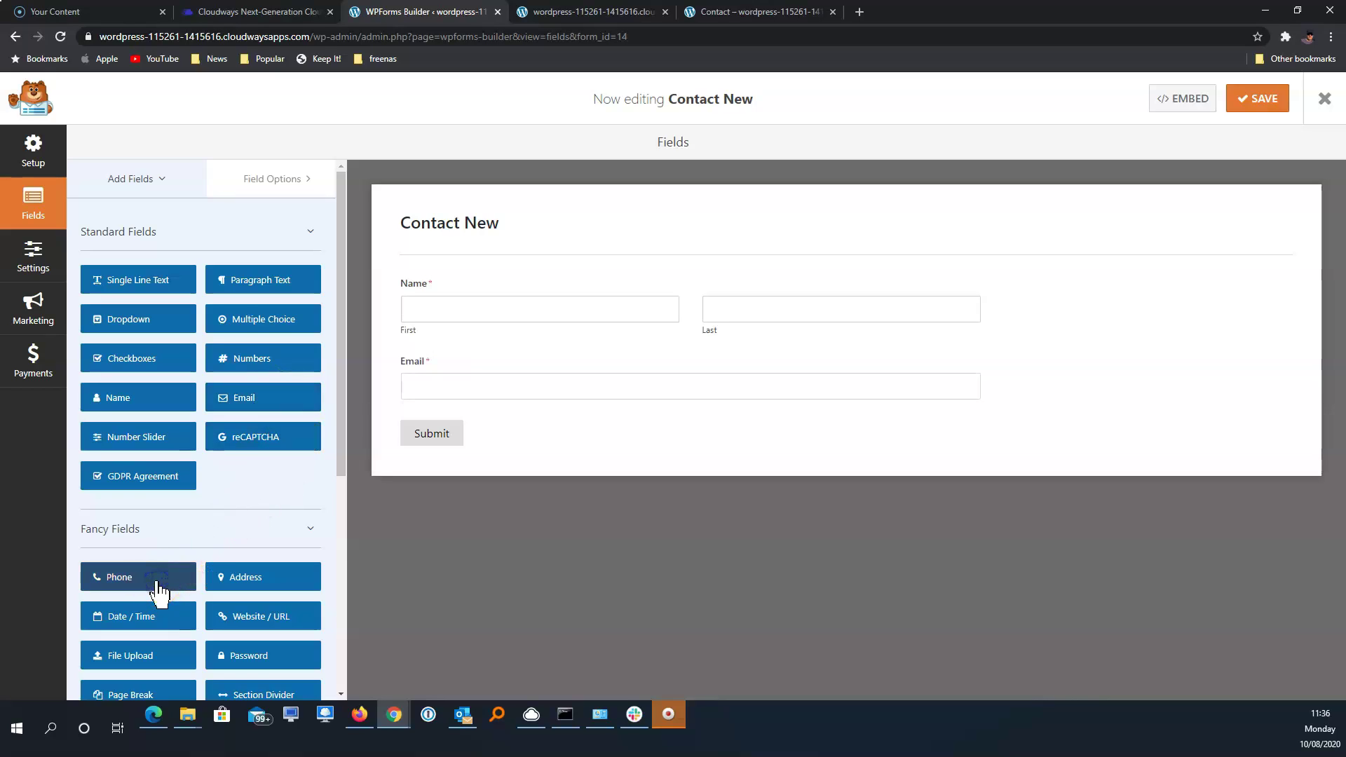
click(263, 588)
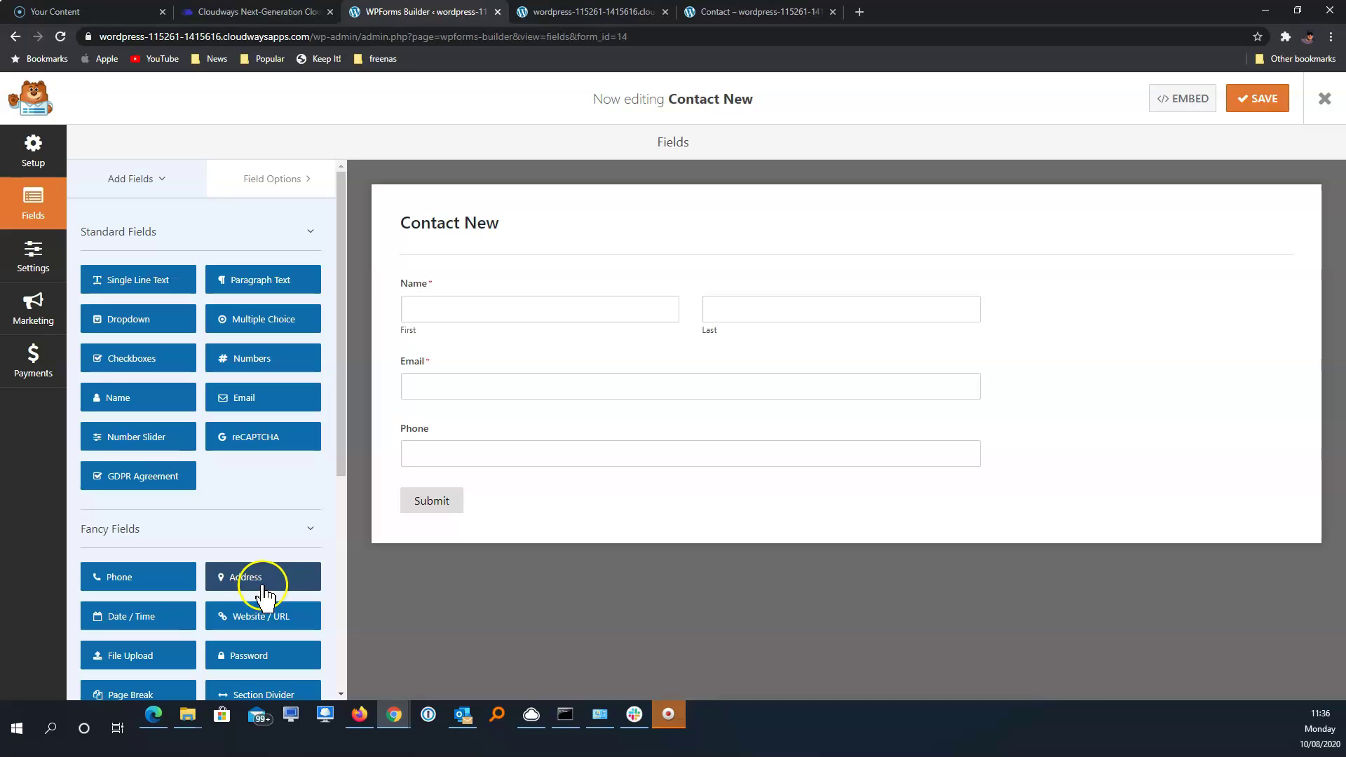
scroll(298, 477, down, 3)
click(298, 483)
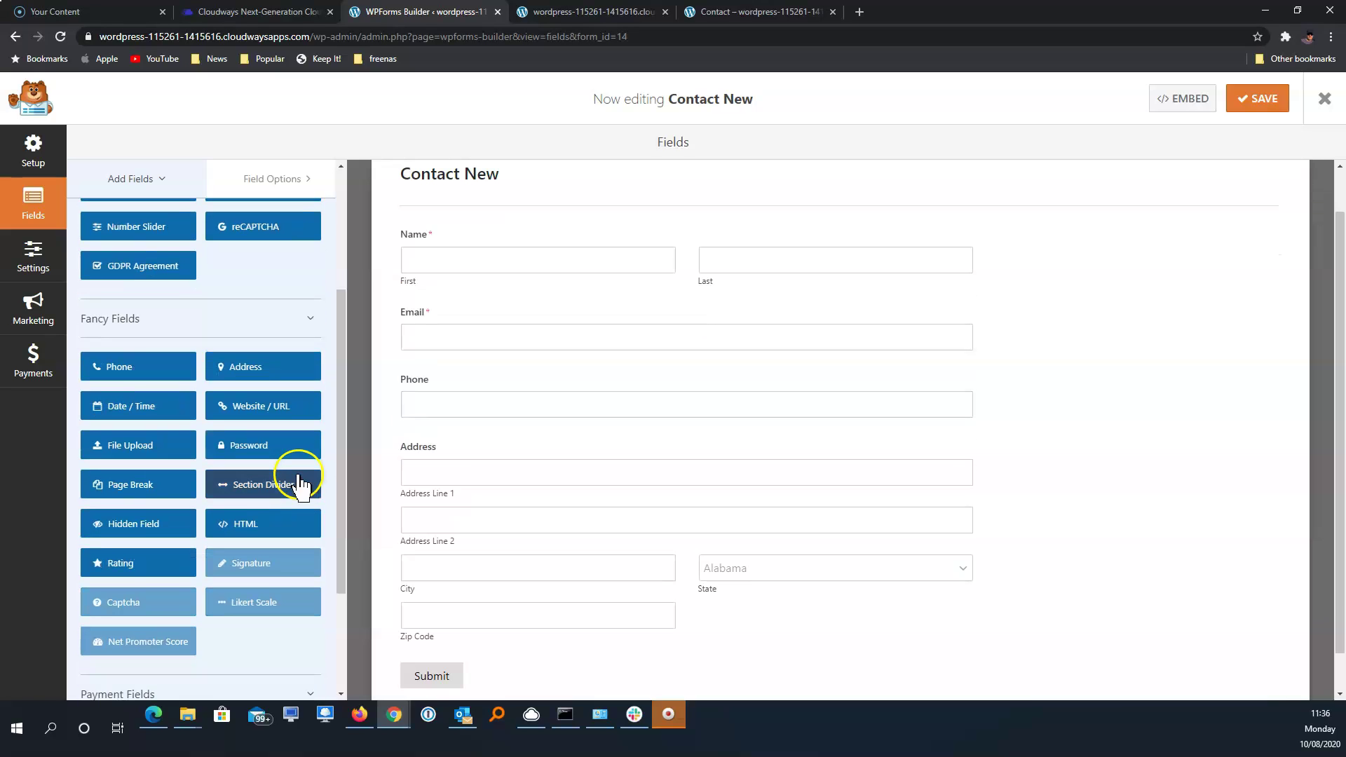
scroll(300, 483, up, 2)
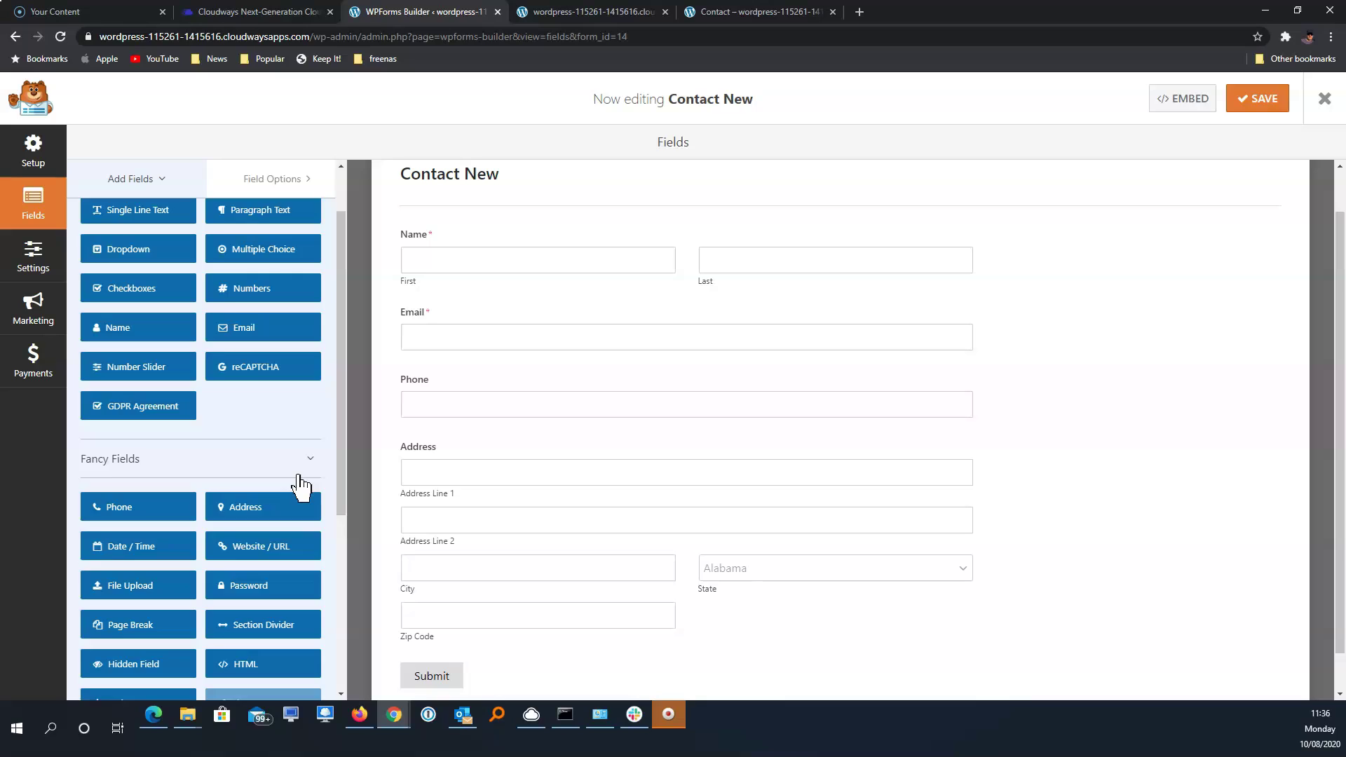
scroll(299, 484, up, 1)
click(293, 286)
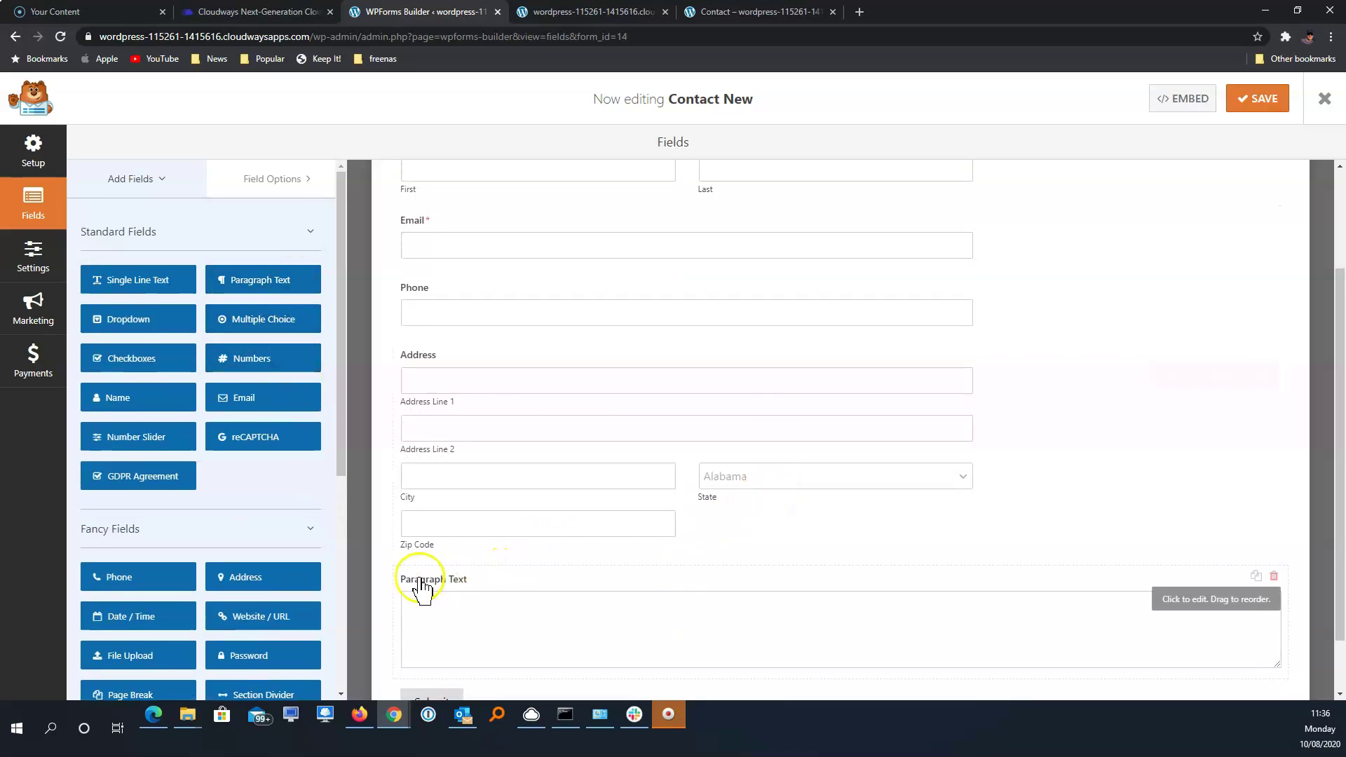
Change the paragraph field's label to 'Message'
click(431, 591)
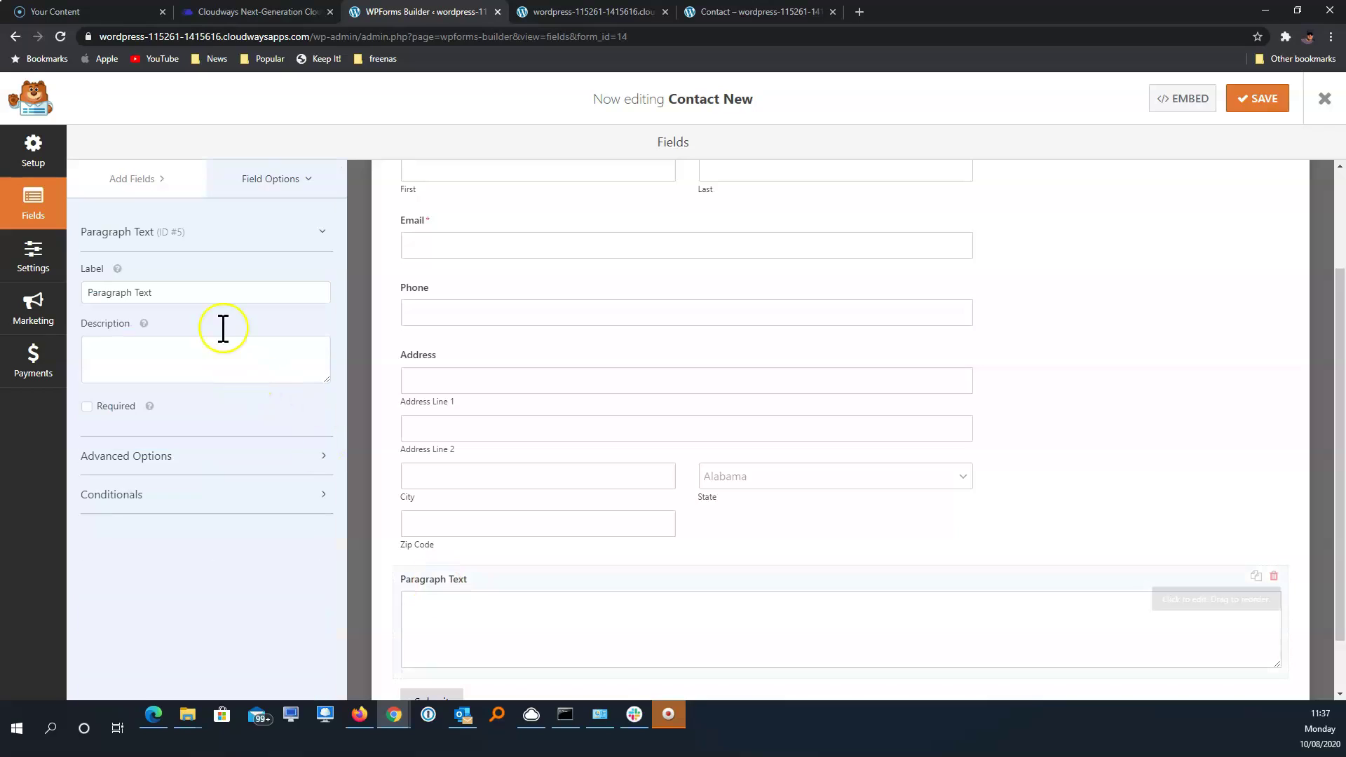
drag(180, 294, 25, 283)
text(Message)
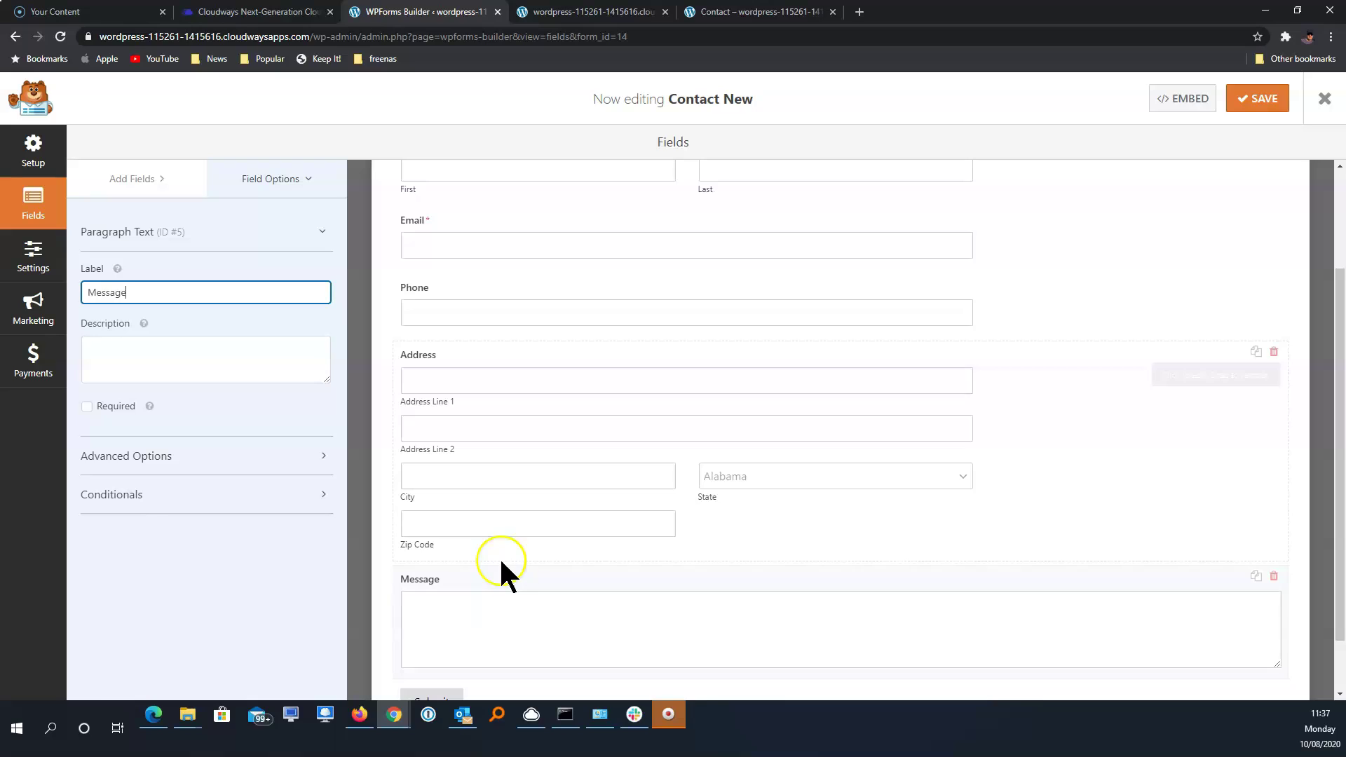
scroll(517, 592, up, 2)
click(547, 310)
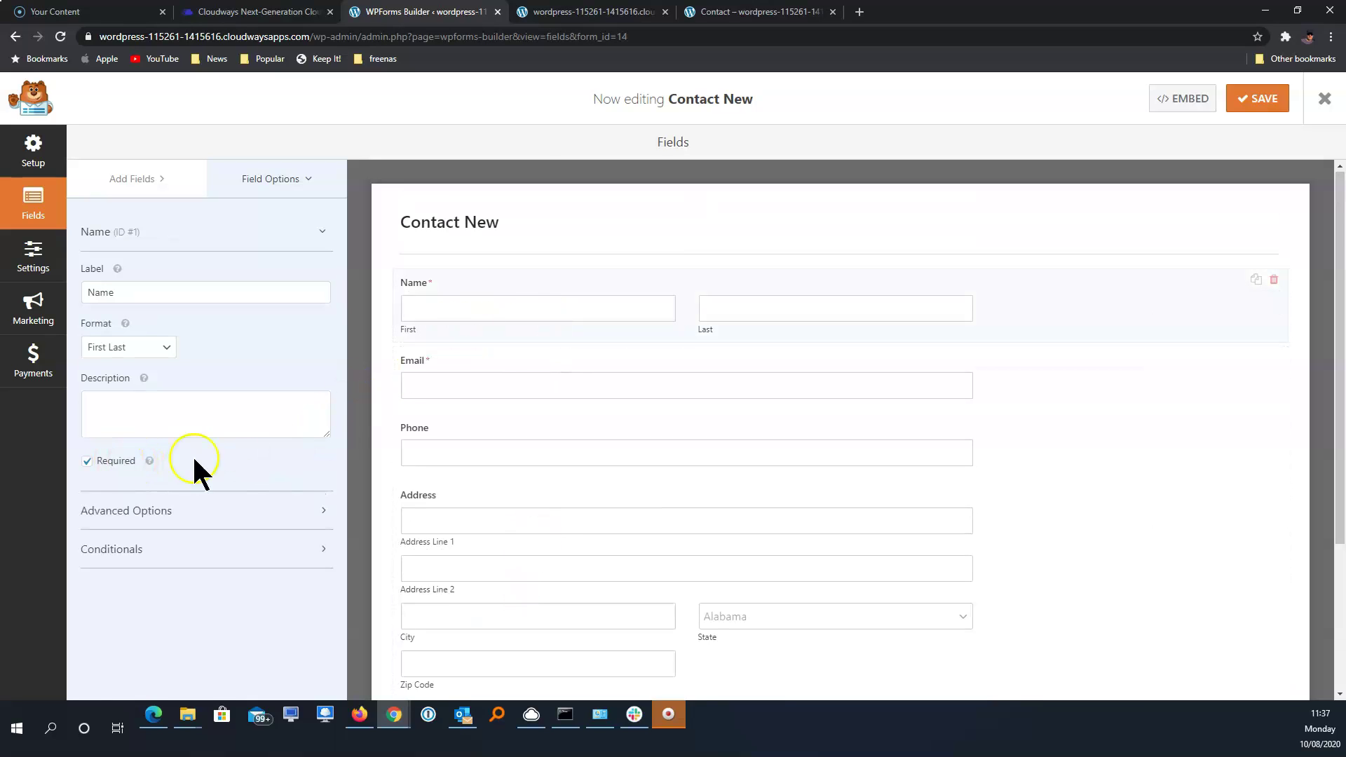
Untick Required on the Email field and return to the Add Fields list
click(470, 371)
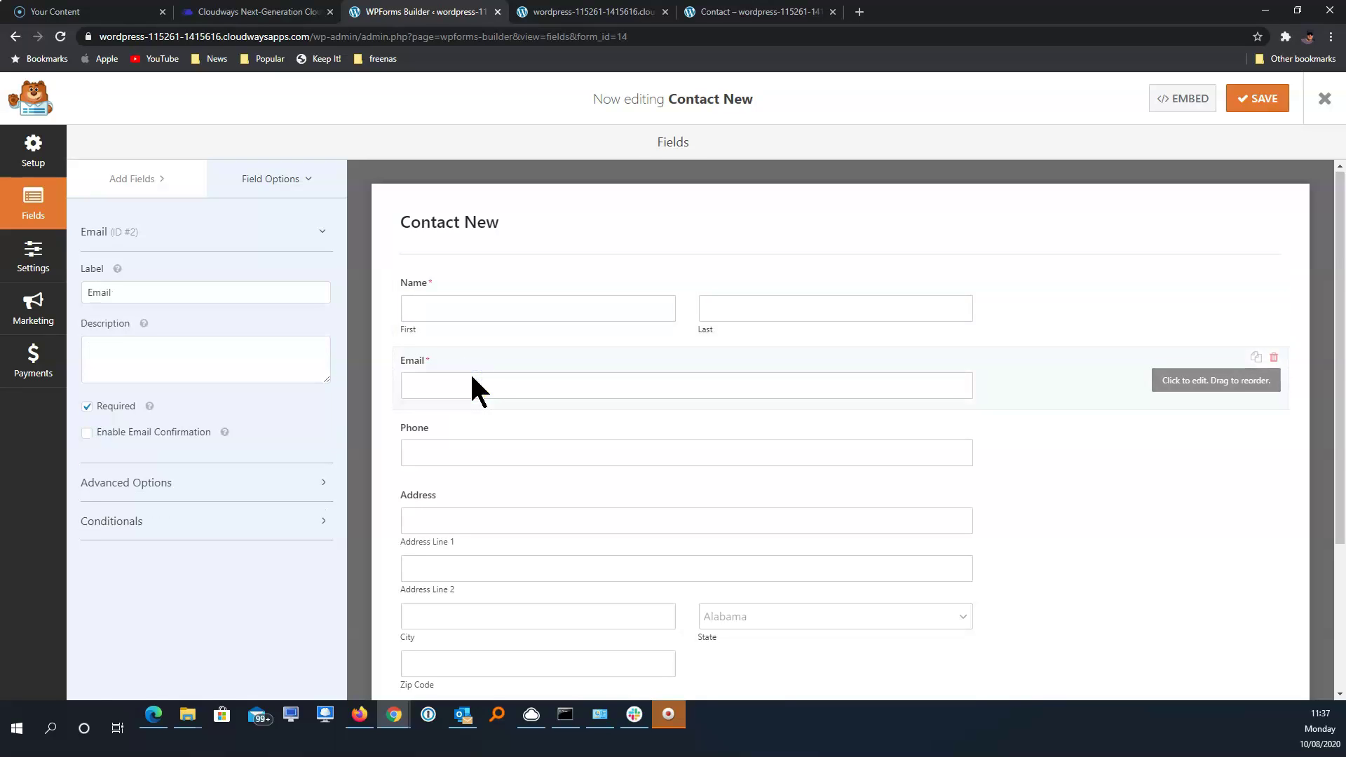
click(120, 411)
click(120, 175)
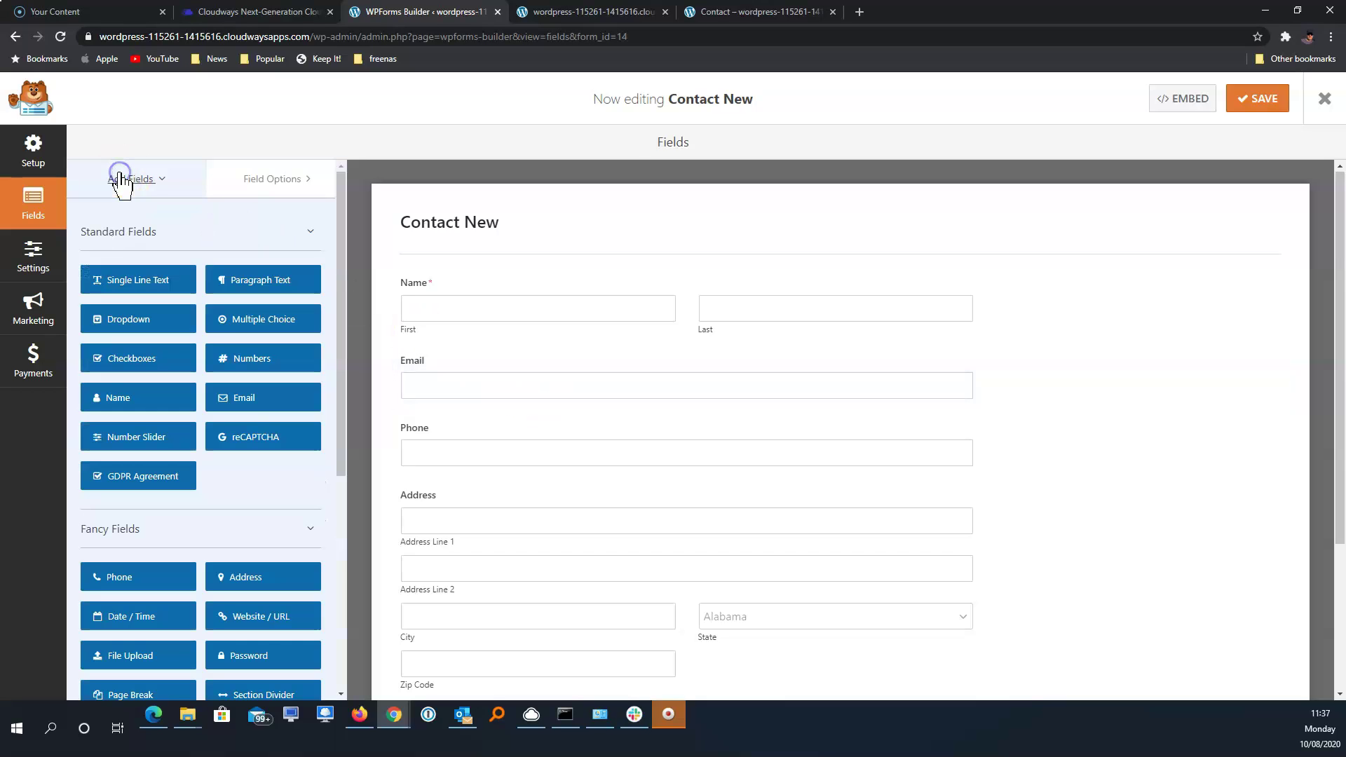
Add a Checkboxes field beneath Name with choices Email, Phone and Post
click(155, 368)
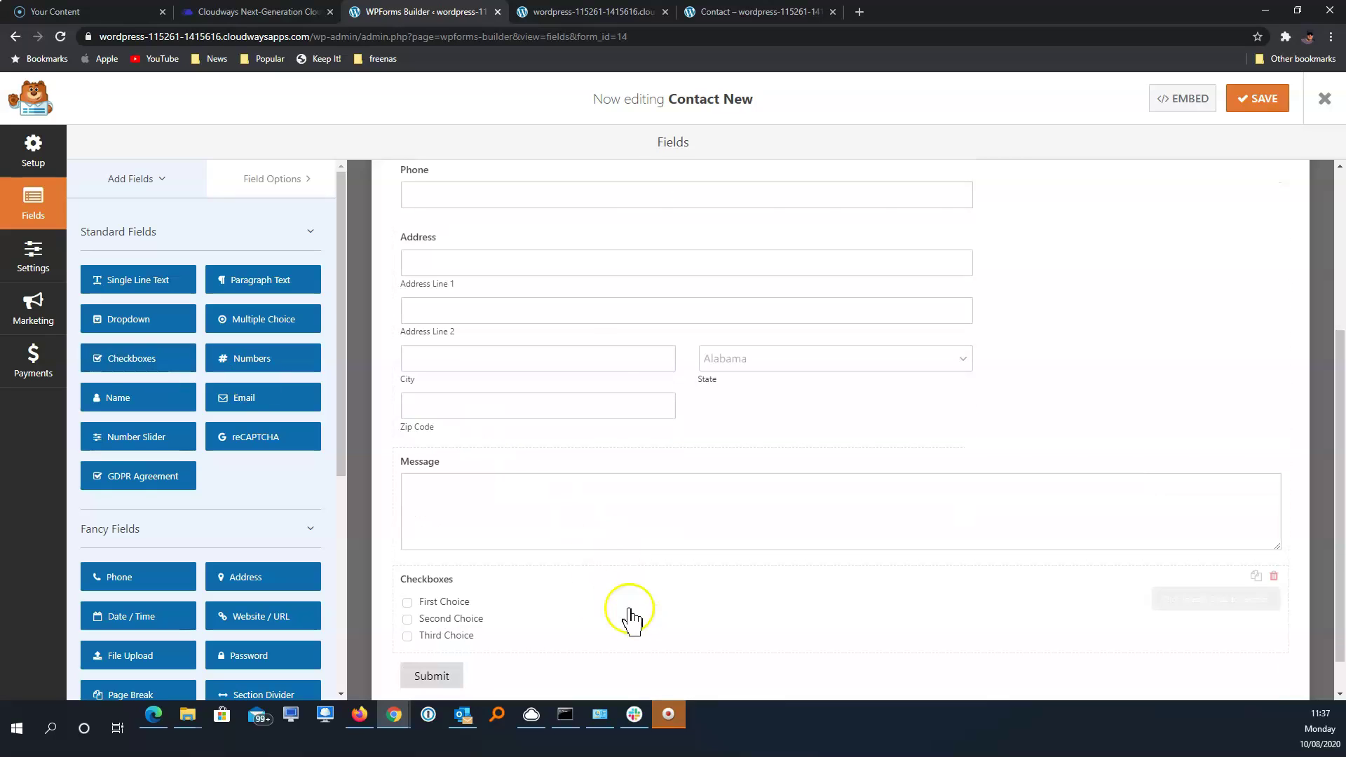
drag(862, 580, 871, 240)
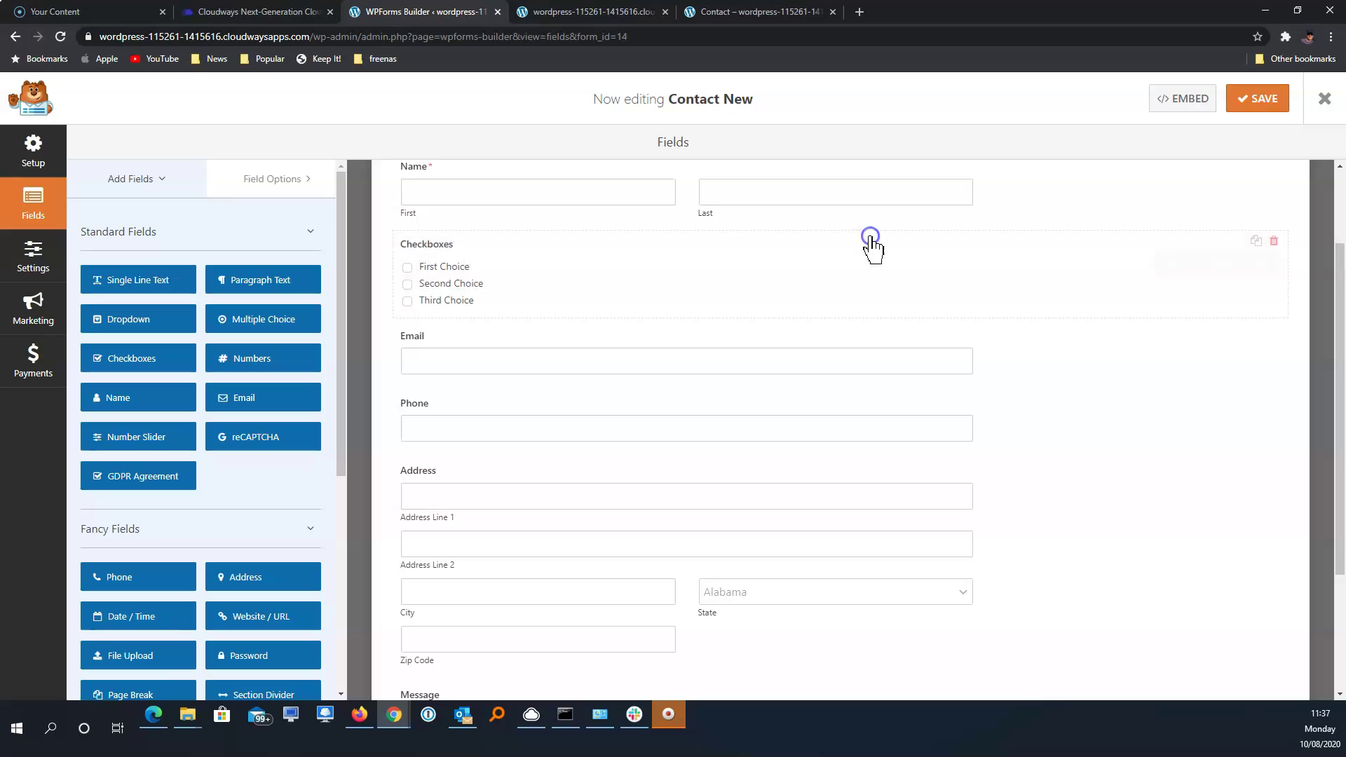
click(588, 279)
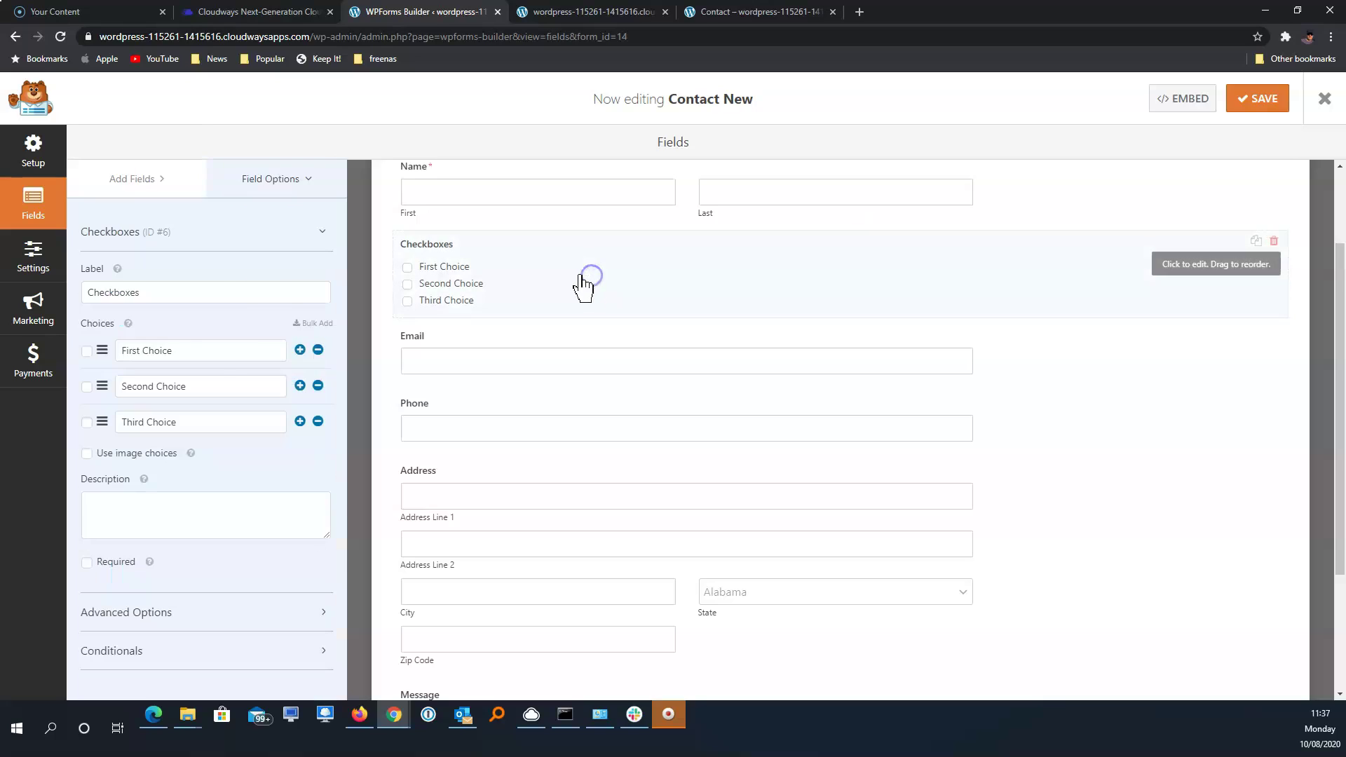
triple_click(109, 343)
text(Email)
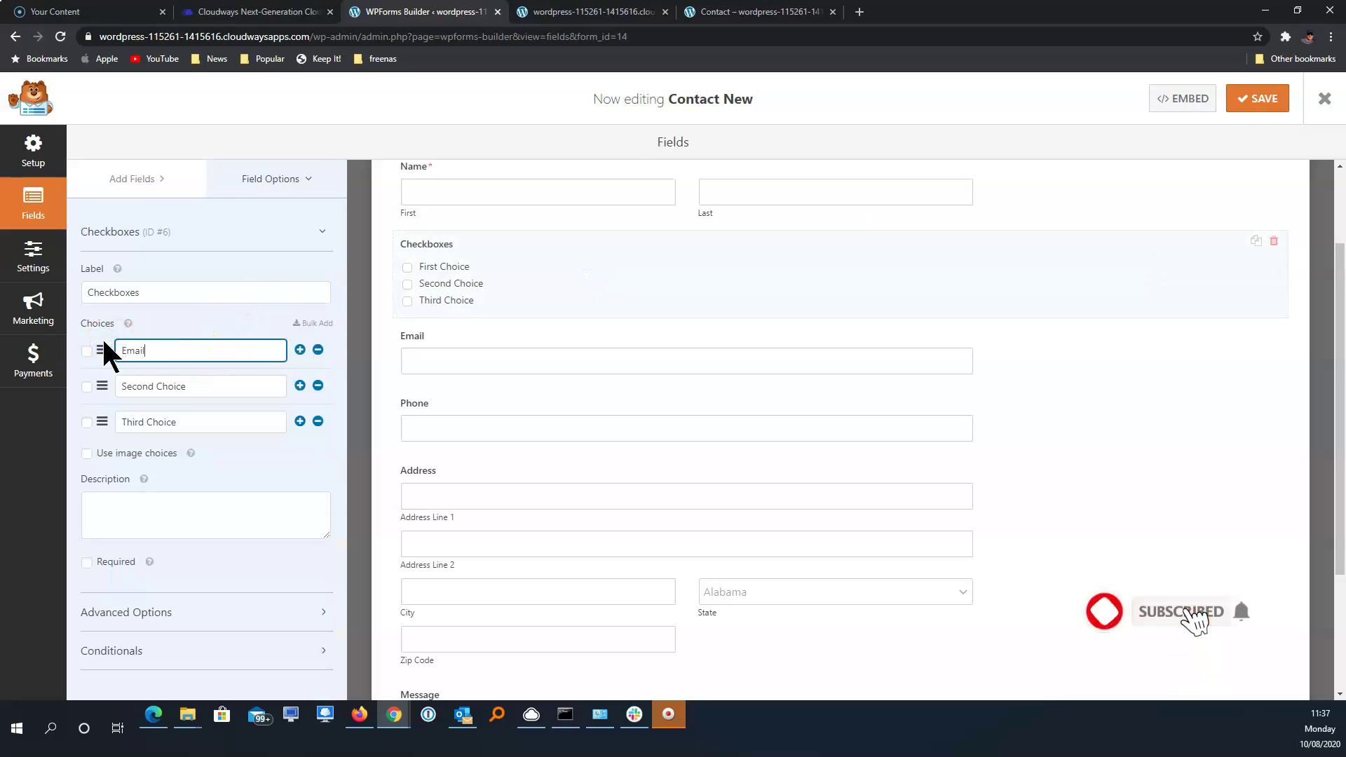
drag(186, 386, 87, 372)
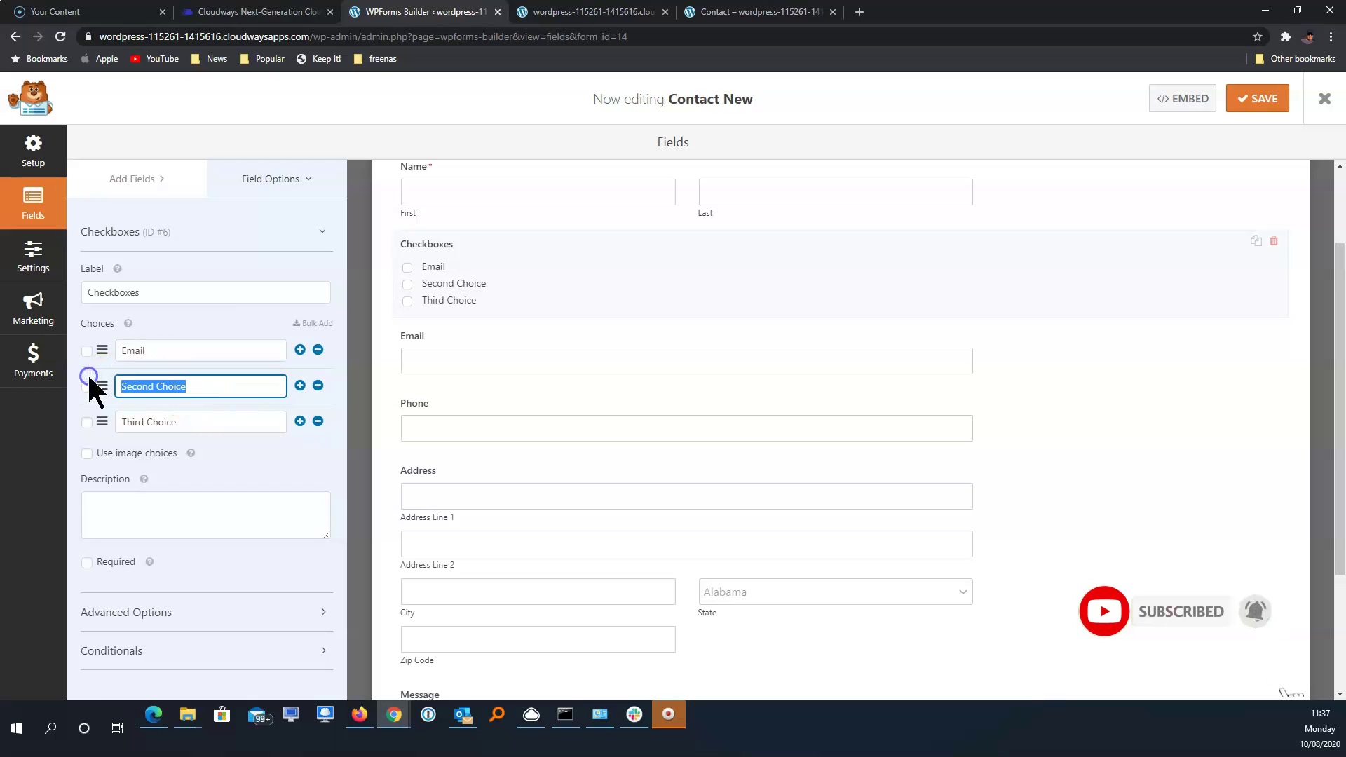
text(Phon)
drag(224, 424, 120, 434)
text(Post)
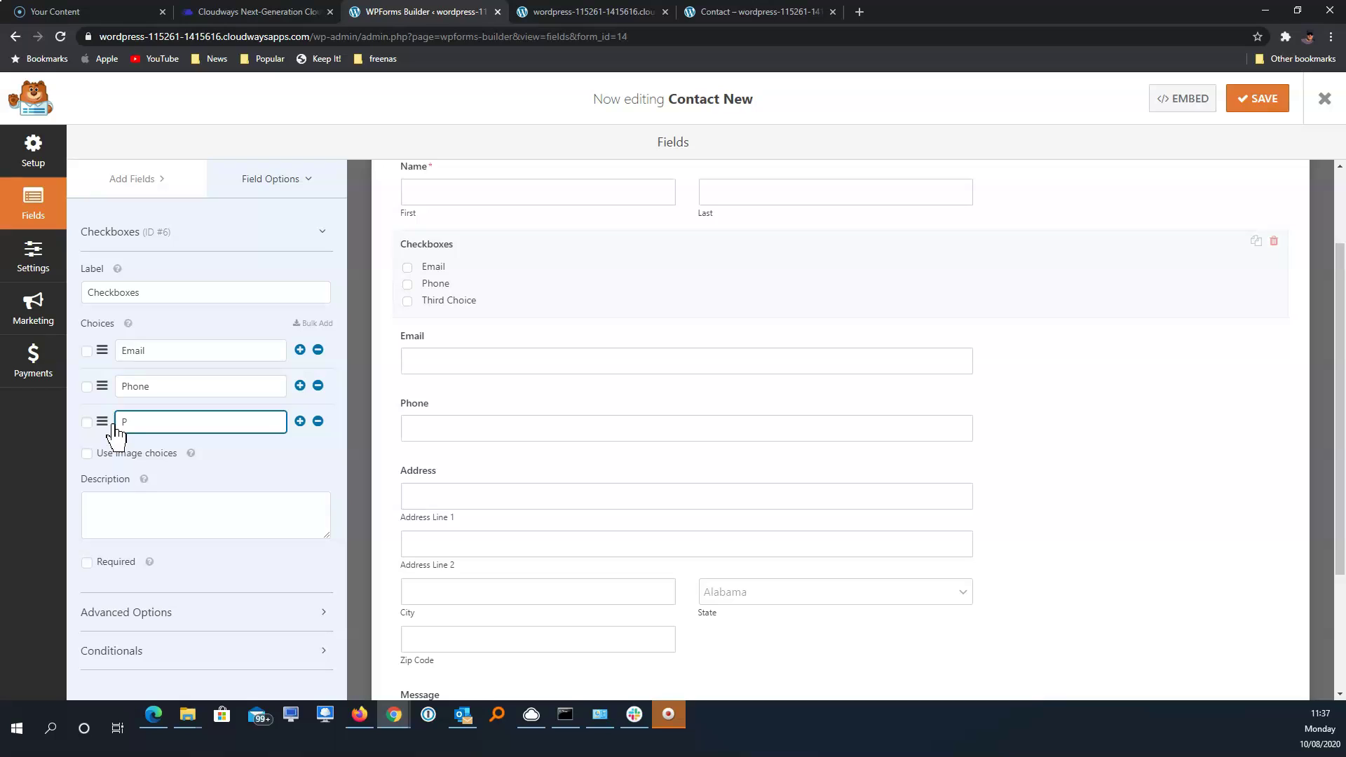
Label the checkbox field 'How do you want to be contacted?'
double_click(76, 289)
text(How do you want to be contacted?)
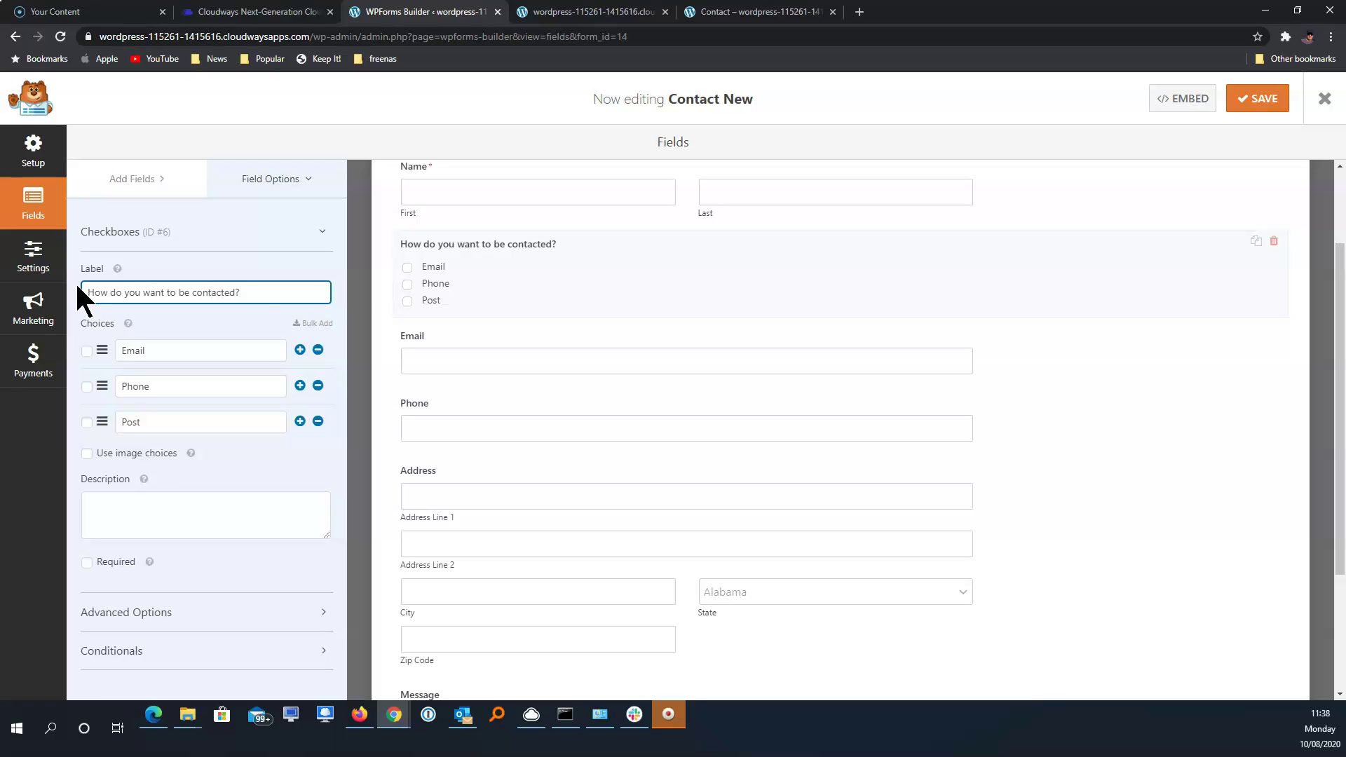
click(506, 354)
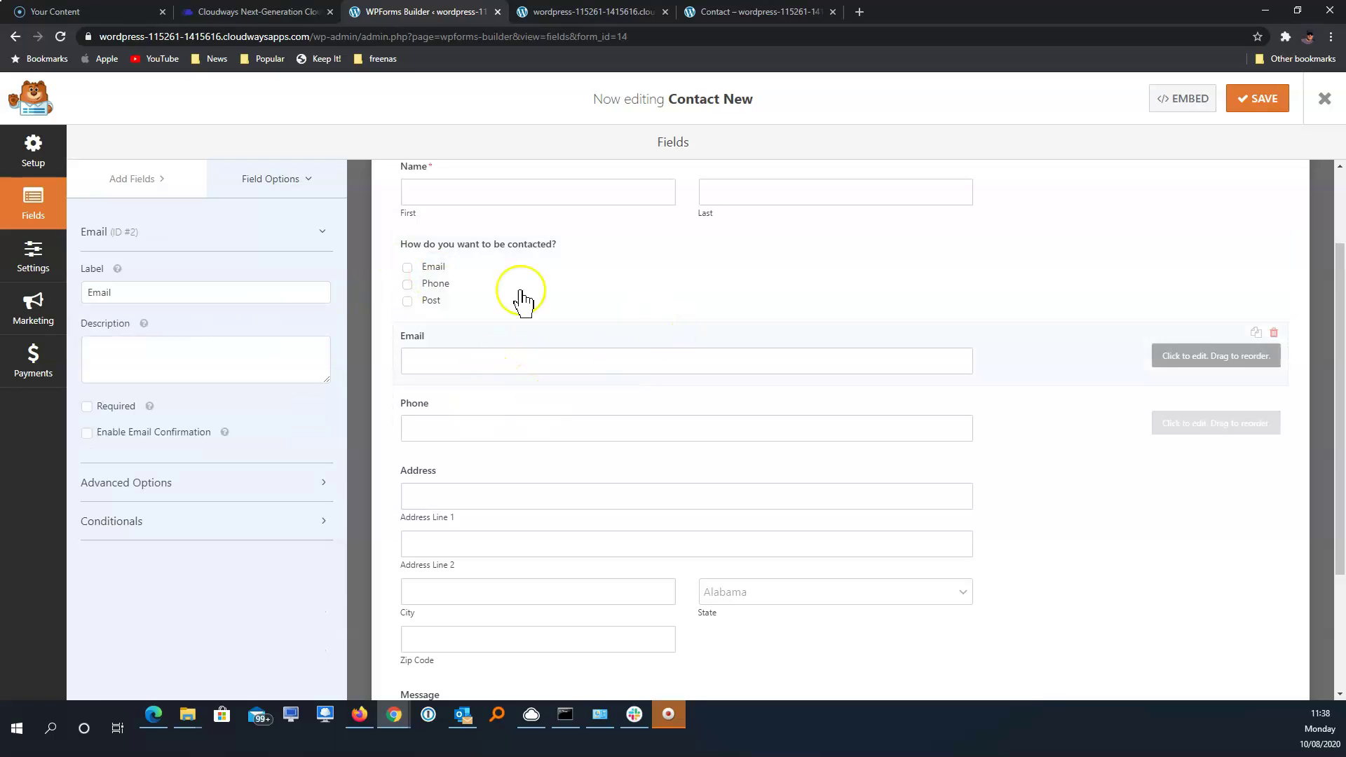
Enable conditional logic on the Email field: show if 'How do you want to be contacted?' is Email
click(245, 530)
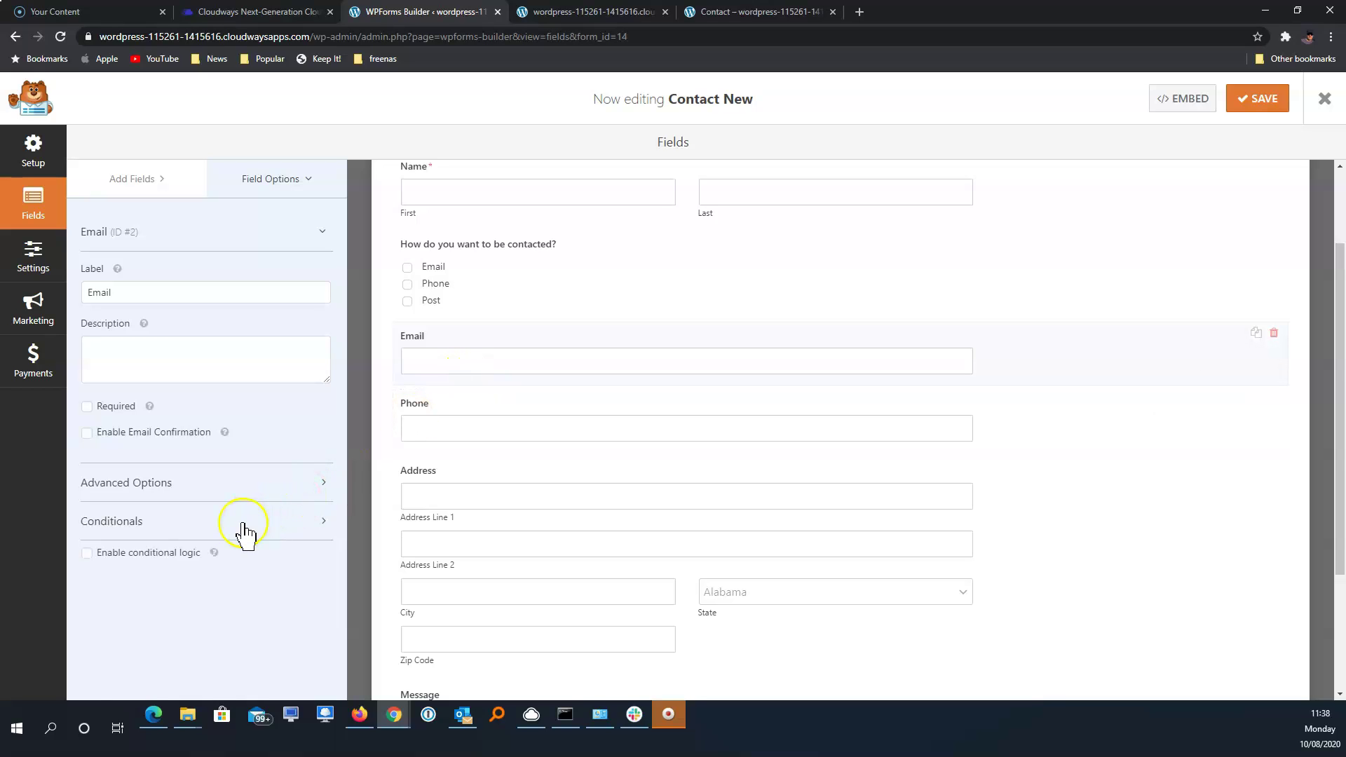
click(173, 560)
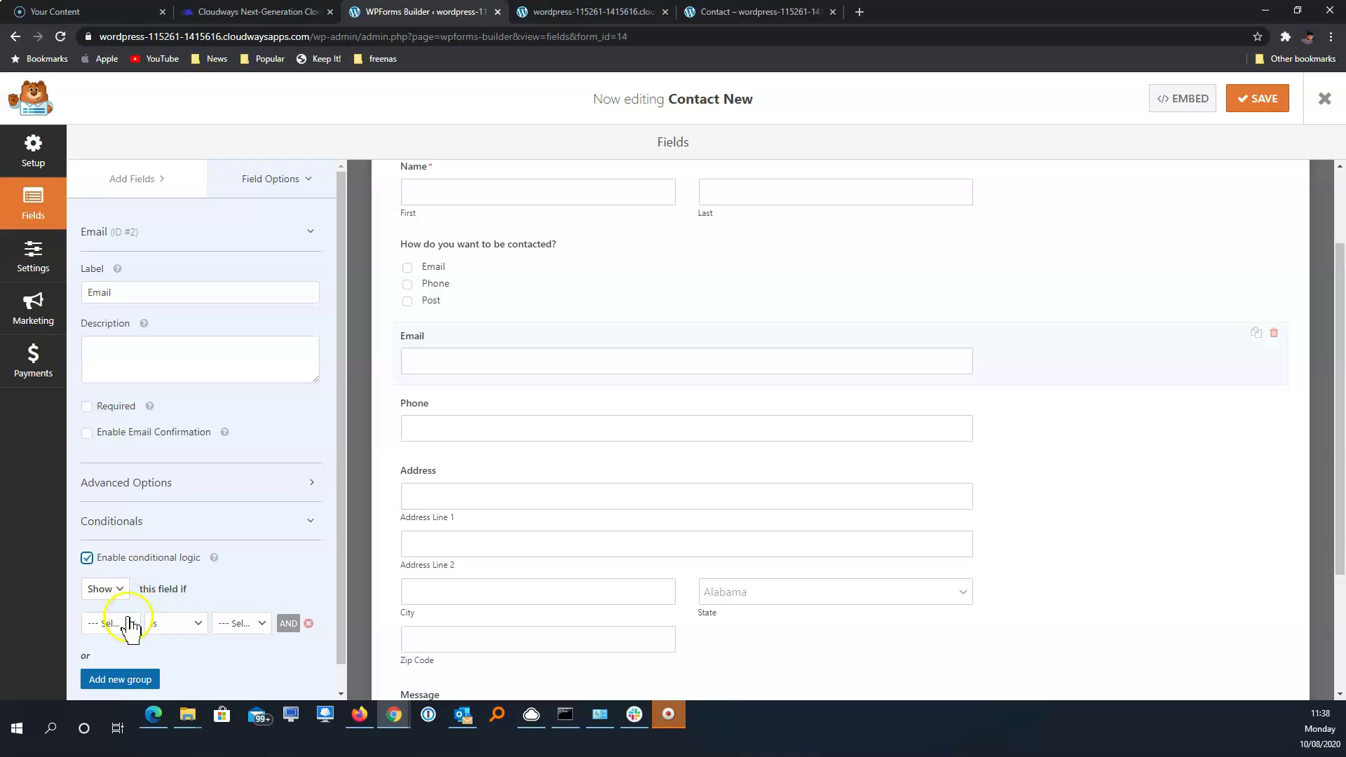
click(129, 624)
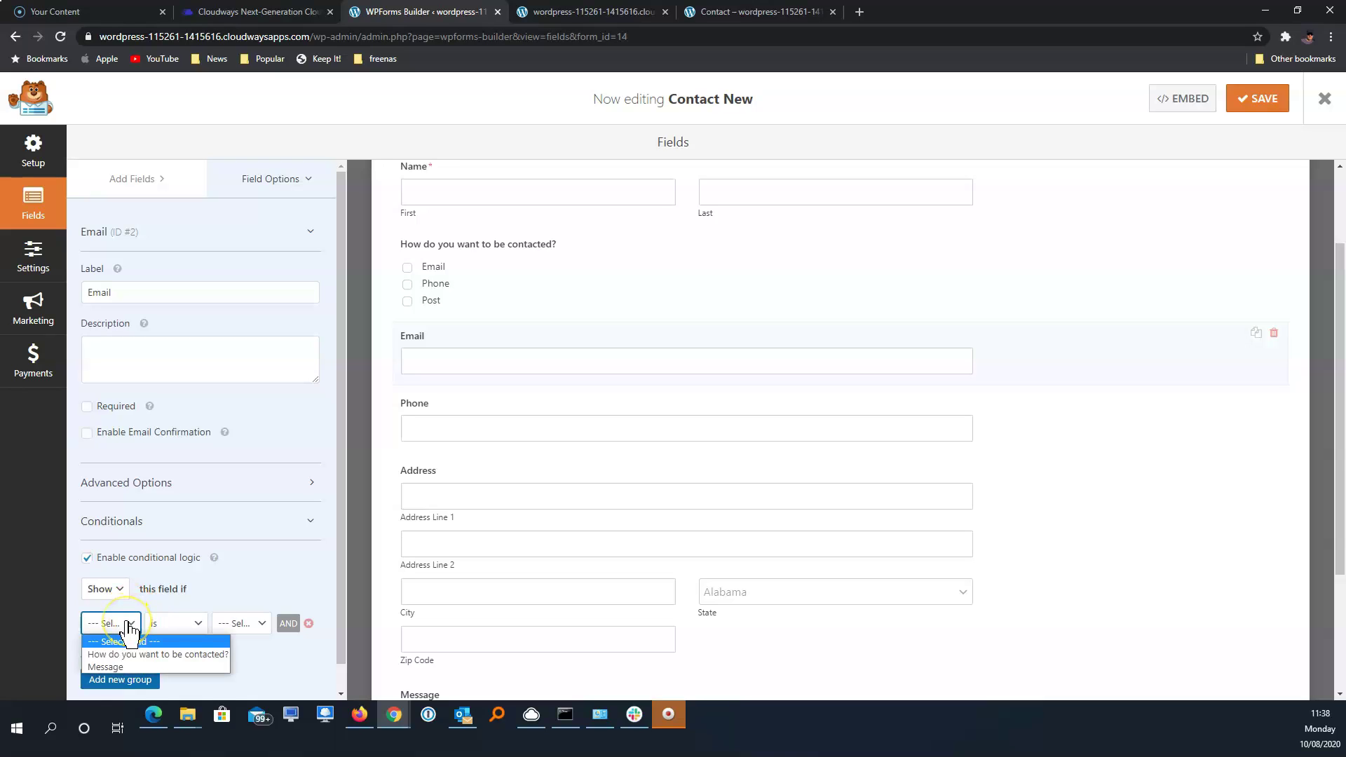
click(146, 654)
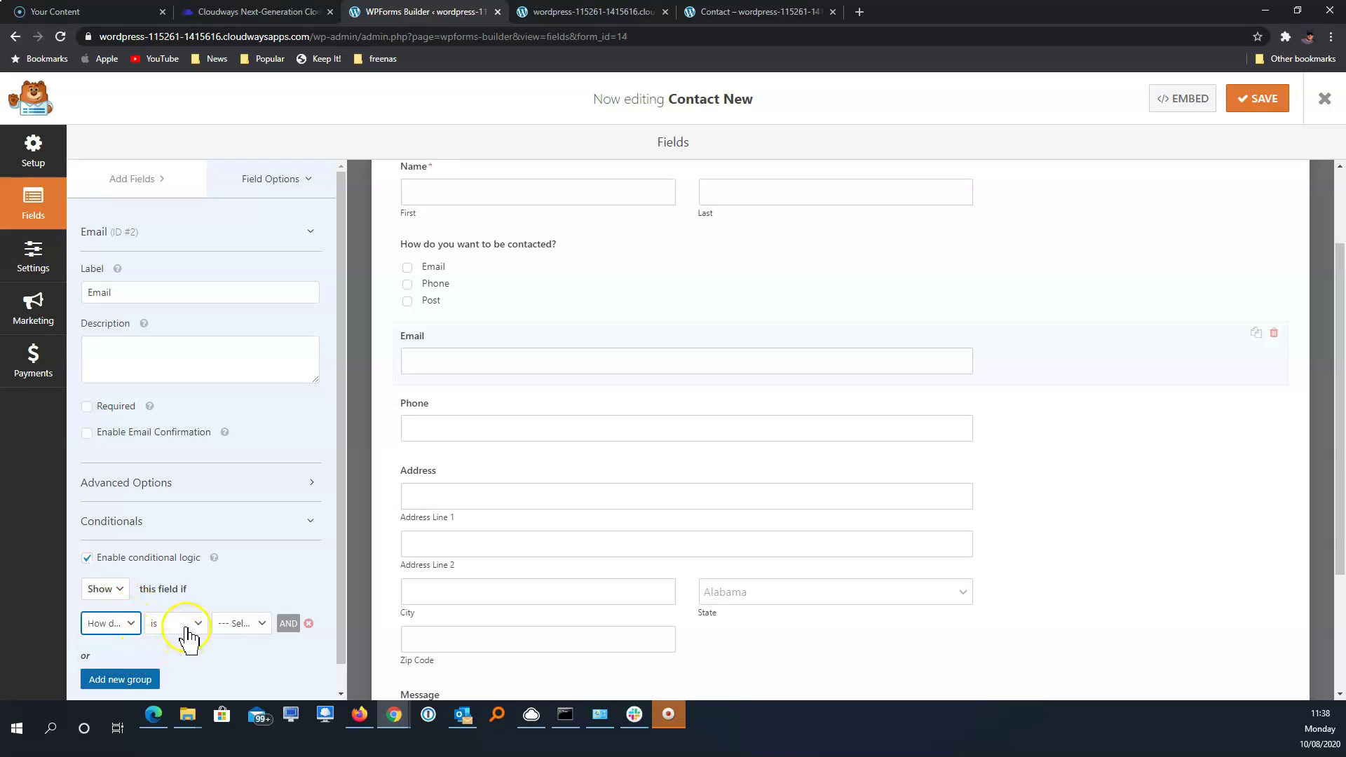
click(244, 626)
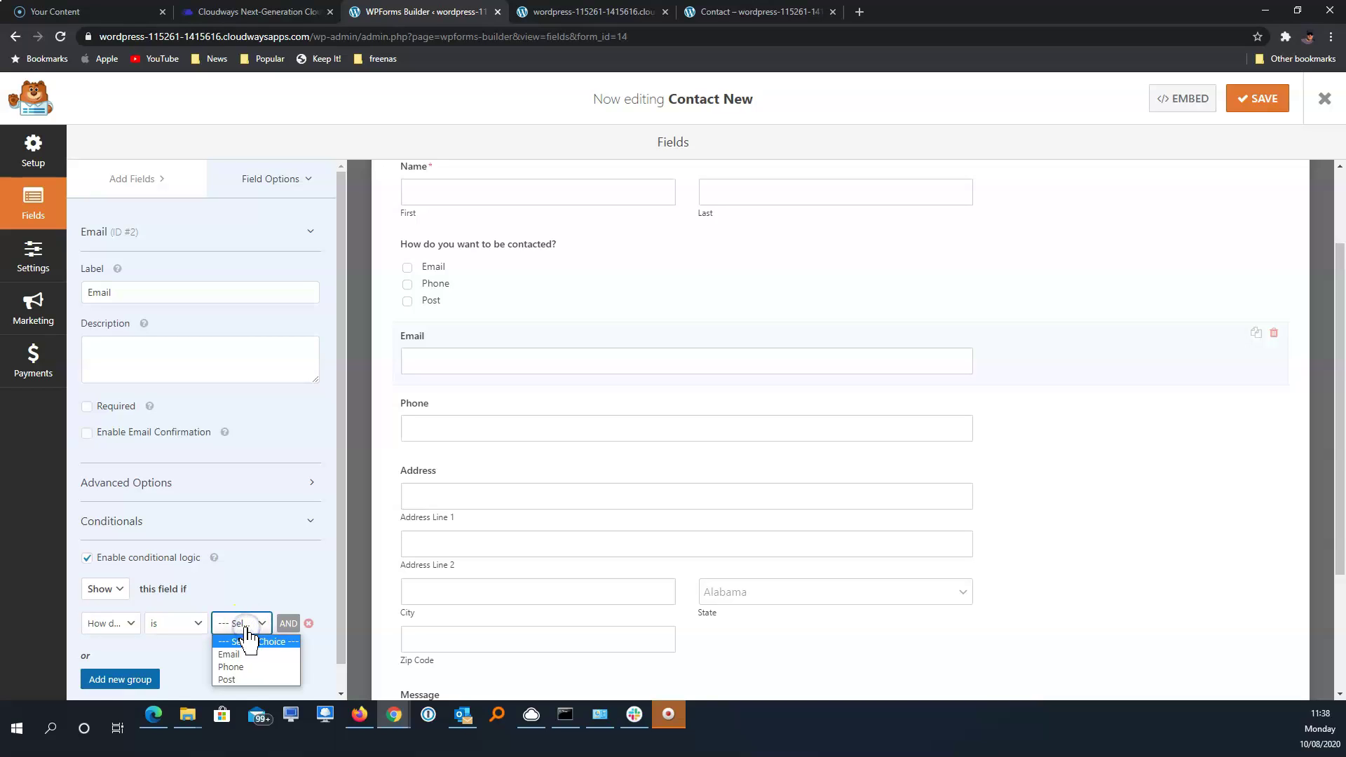
click(256, 649)
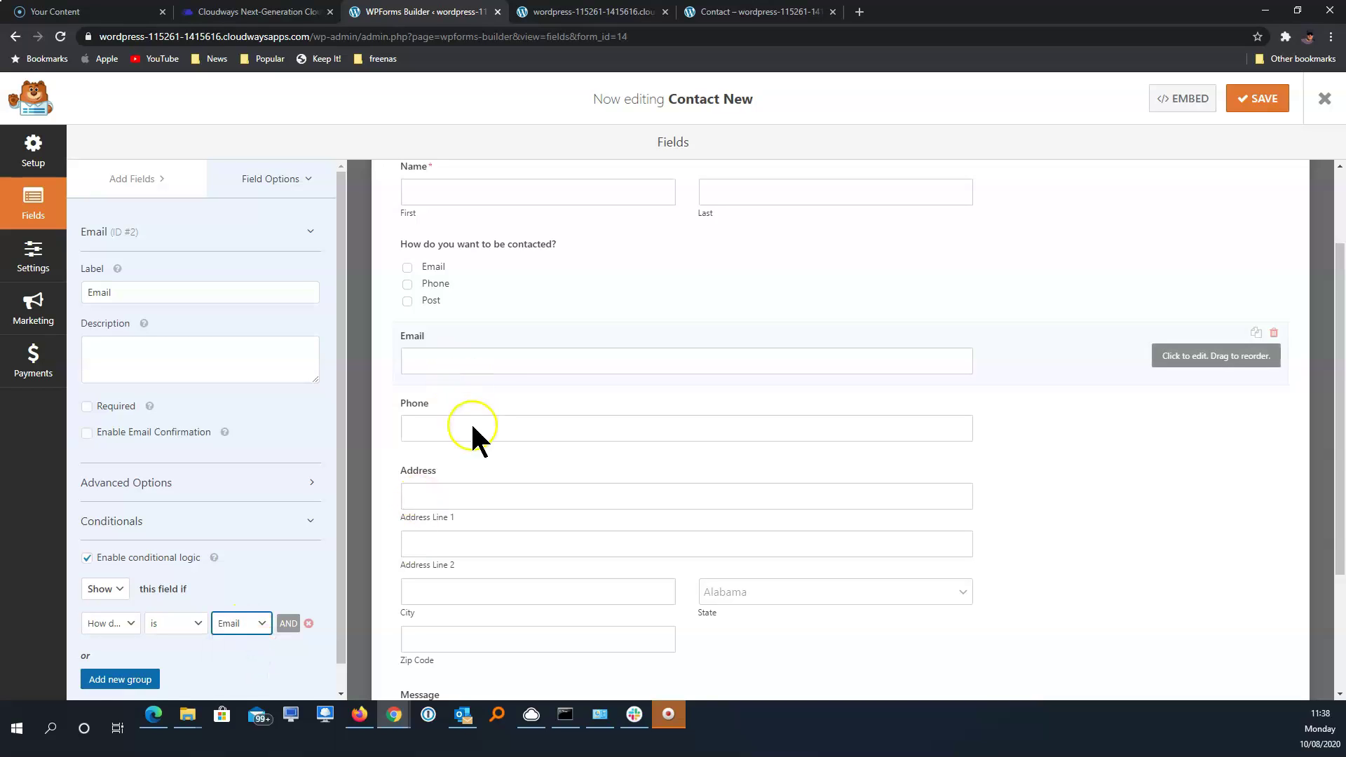
click(549, 433)
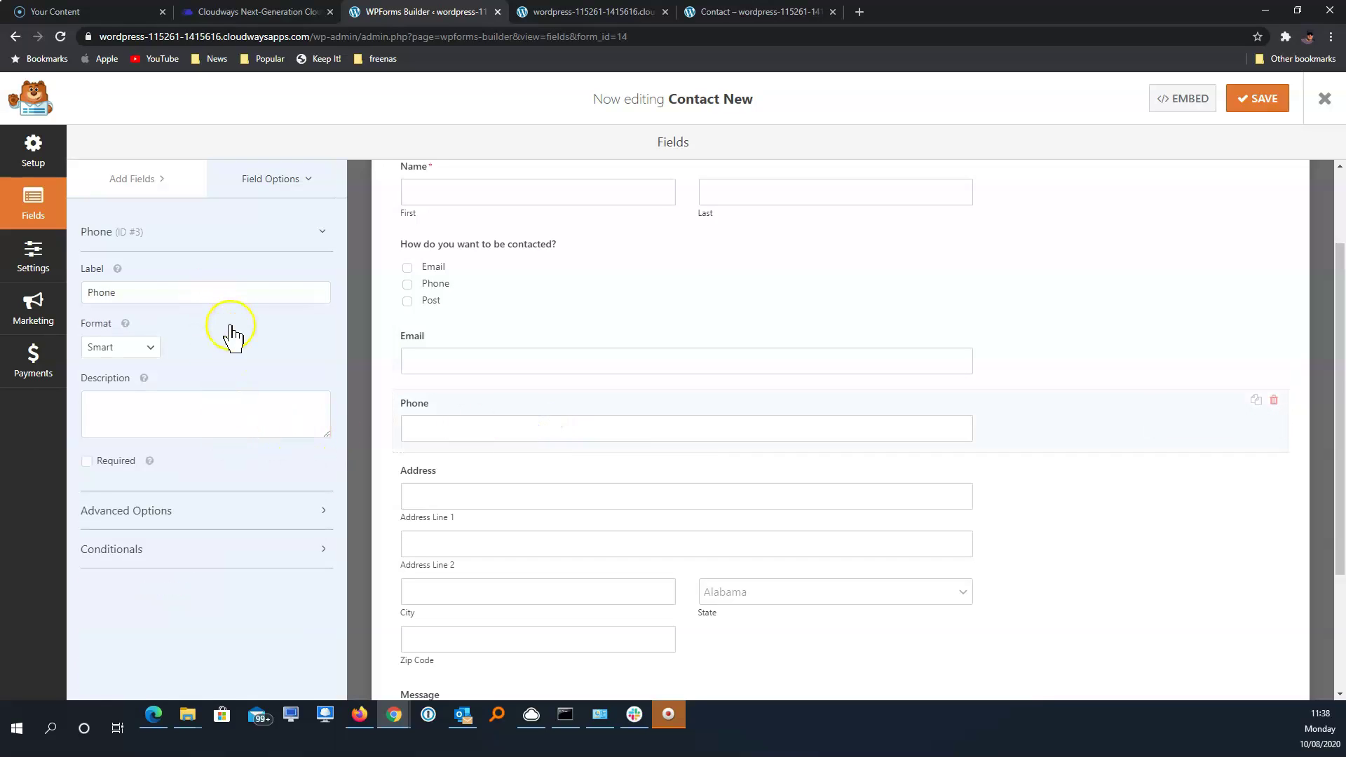
Enable conditional logic on the Phone field: show if 'How do you want to be contacted?' is Phone
click(132, 556)
click(106, 587)
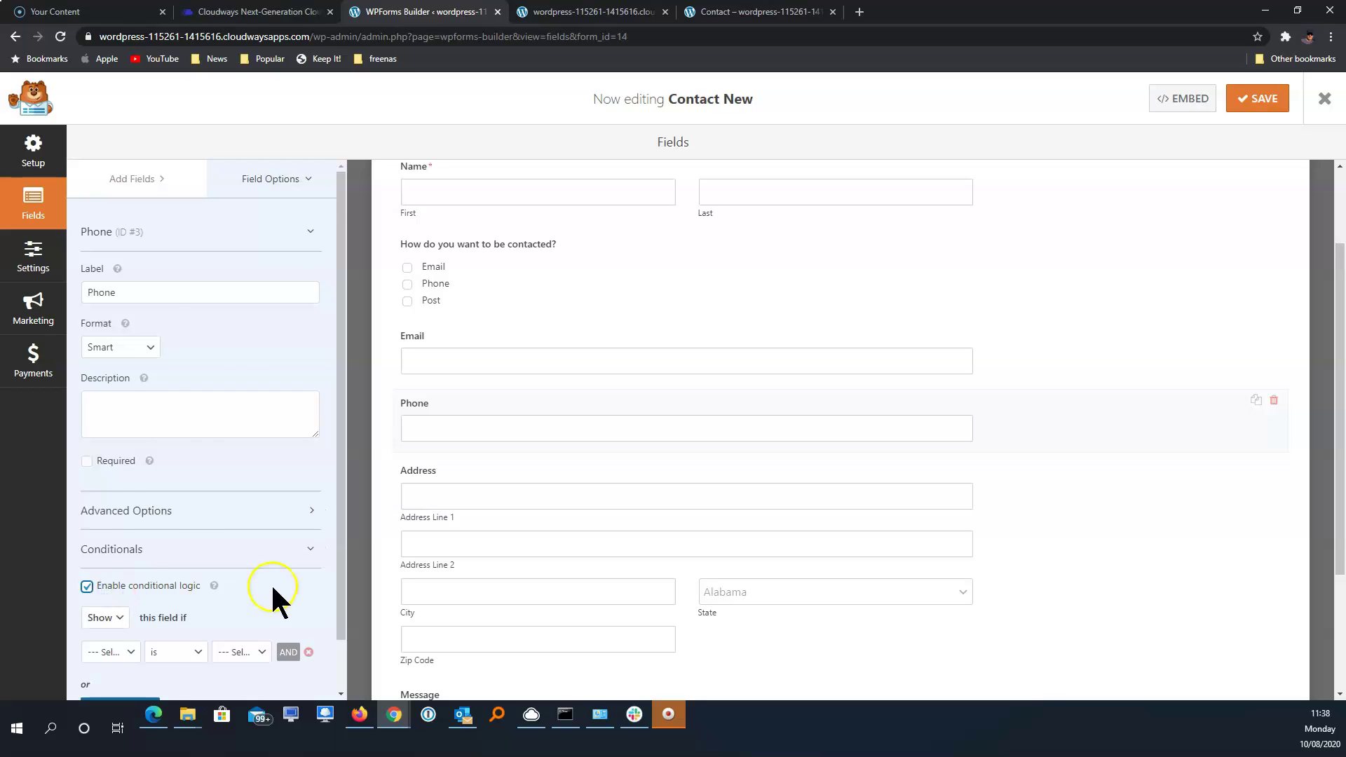
scroll(273, 603, down, 1)
click(129, 597)
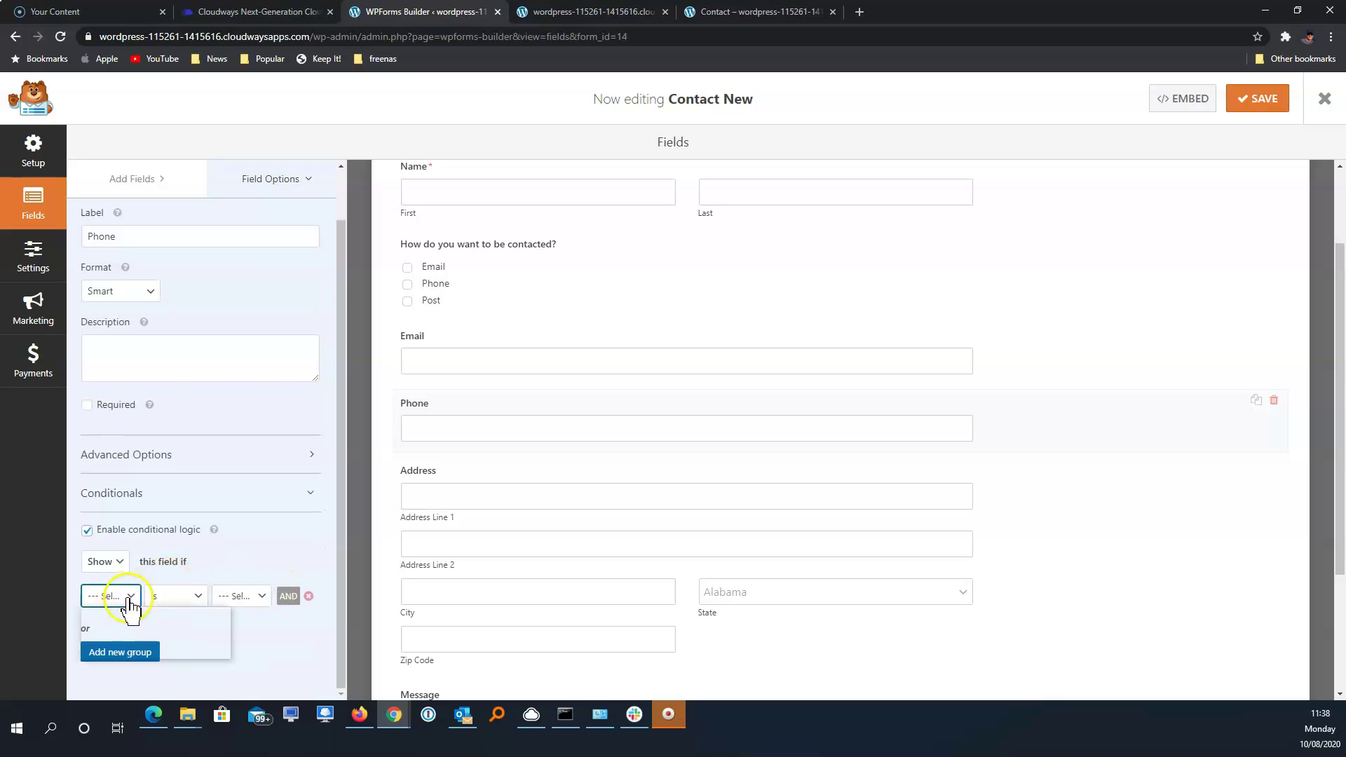
click(163, 623)
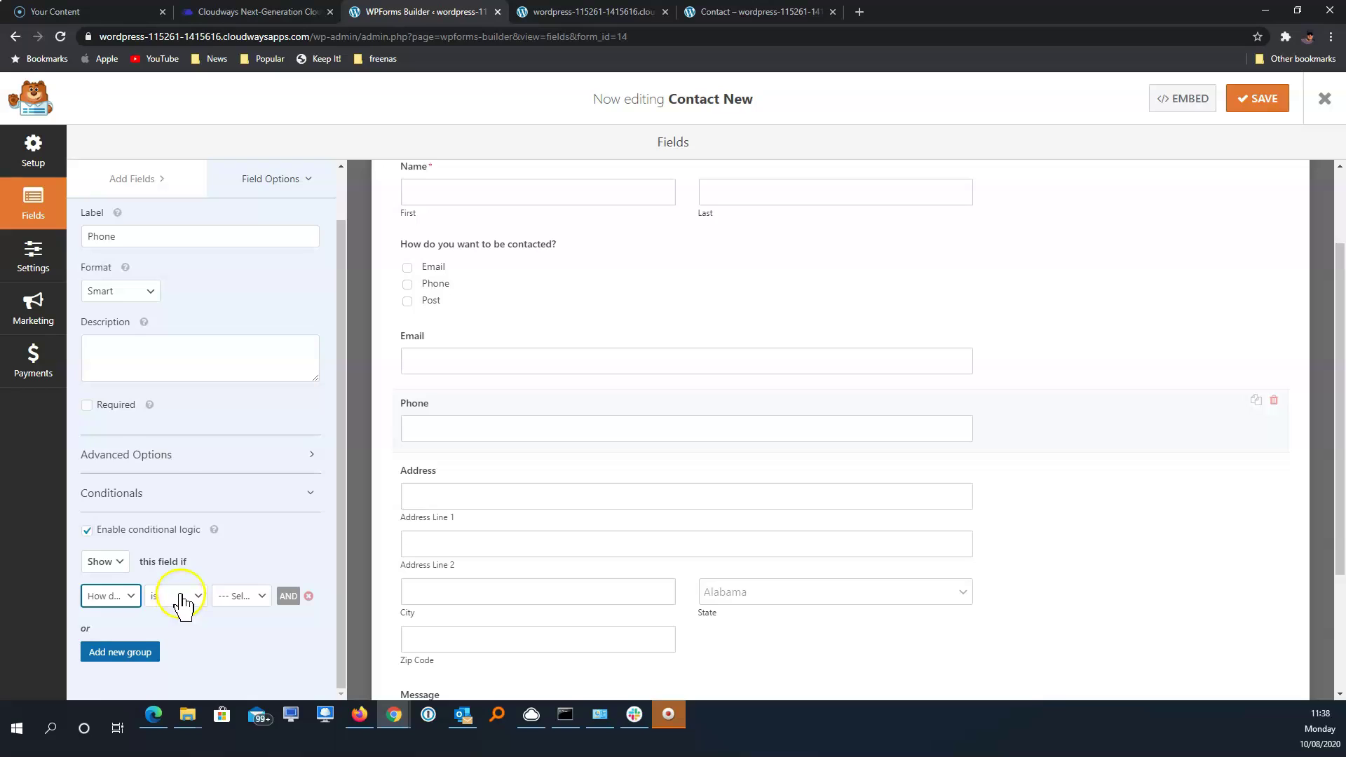
click(180, 597)
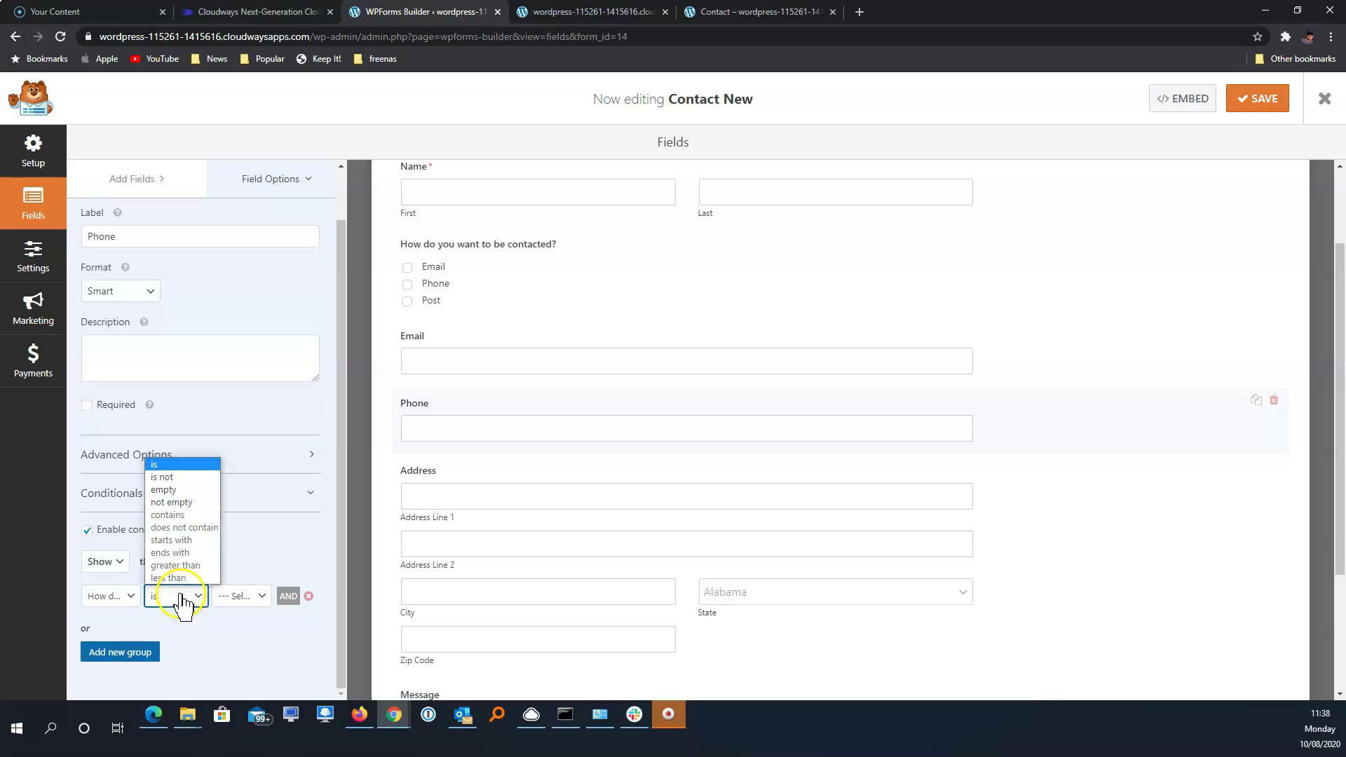
click(241, 596)
click(242, 596)
click(244, 638)
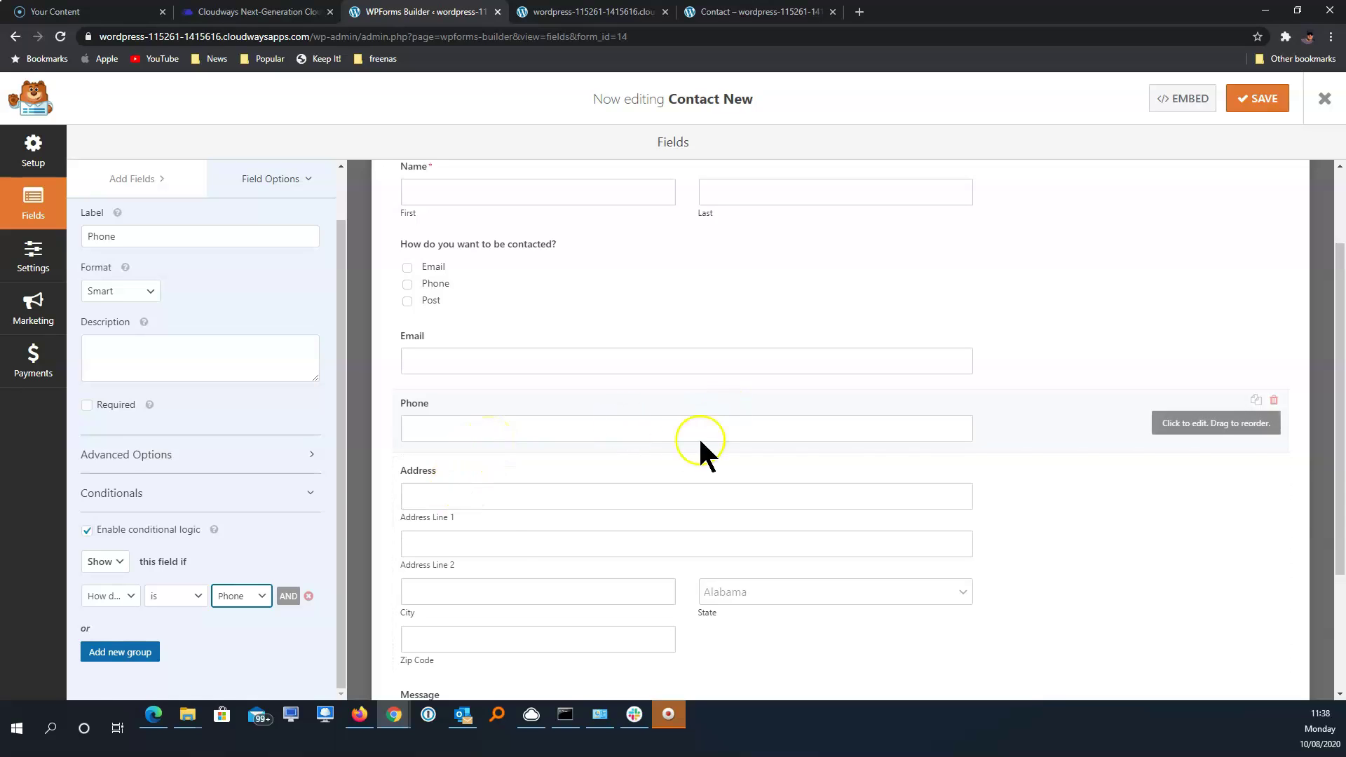
click(516, 520)
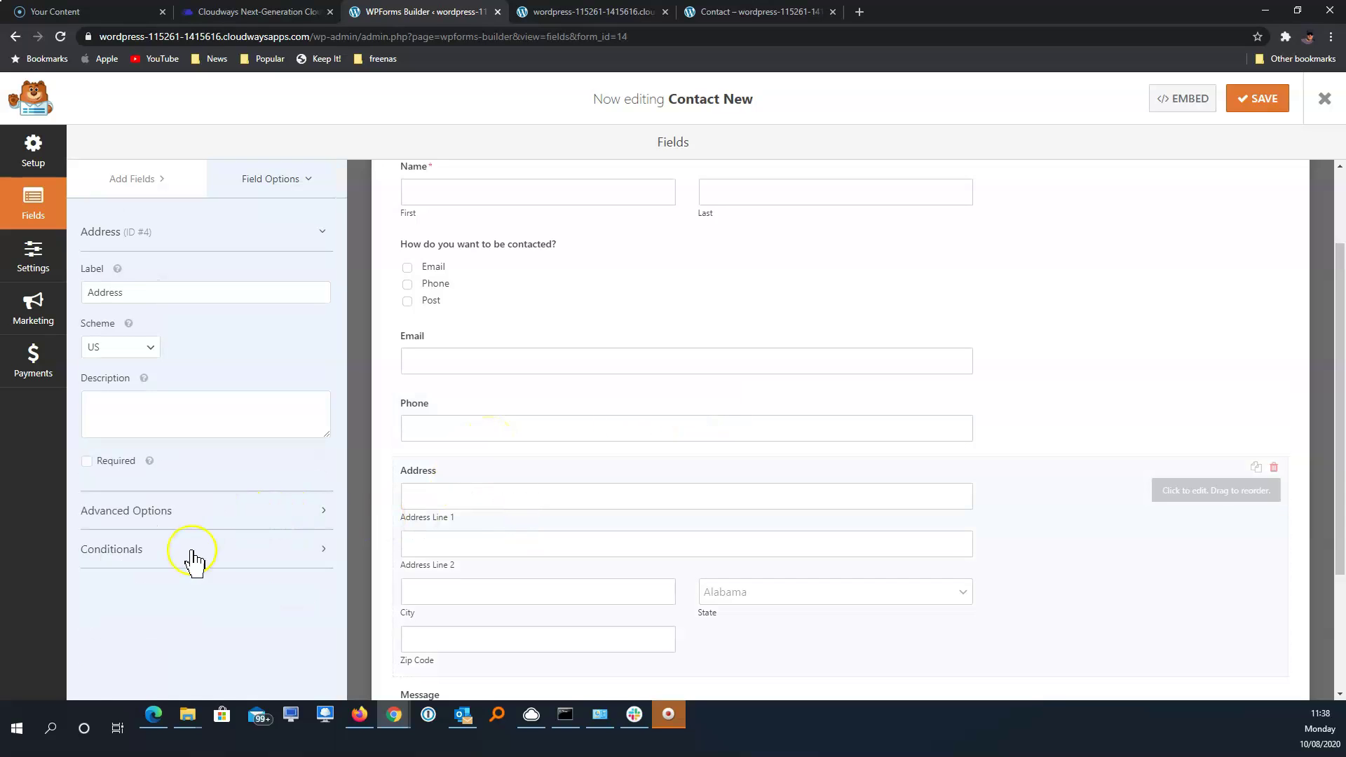
Show Address only if the contact method is Post, then save Contact New and close the builder
click(130, 553)
click(143, 591)
scroll(143, 591, down, 1)
click(130, 598)
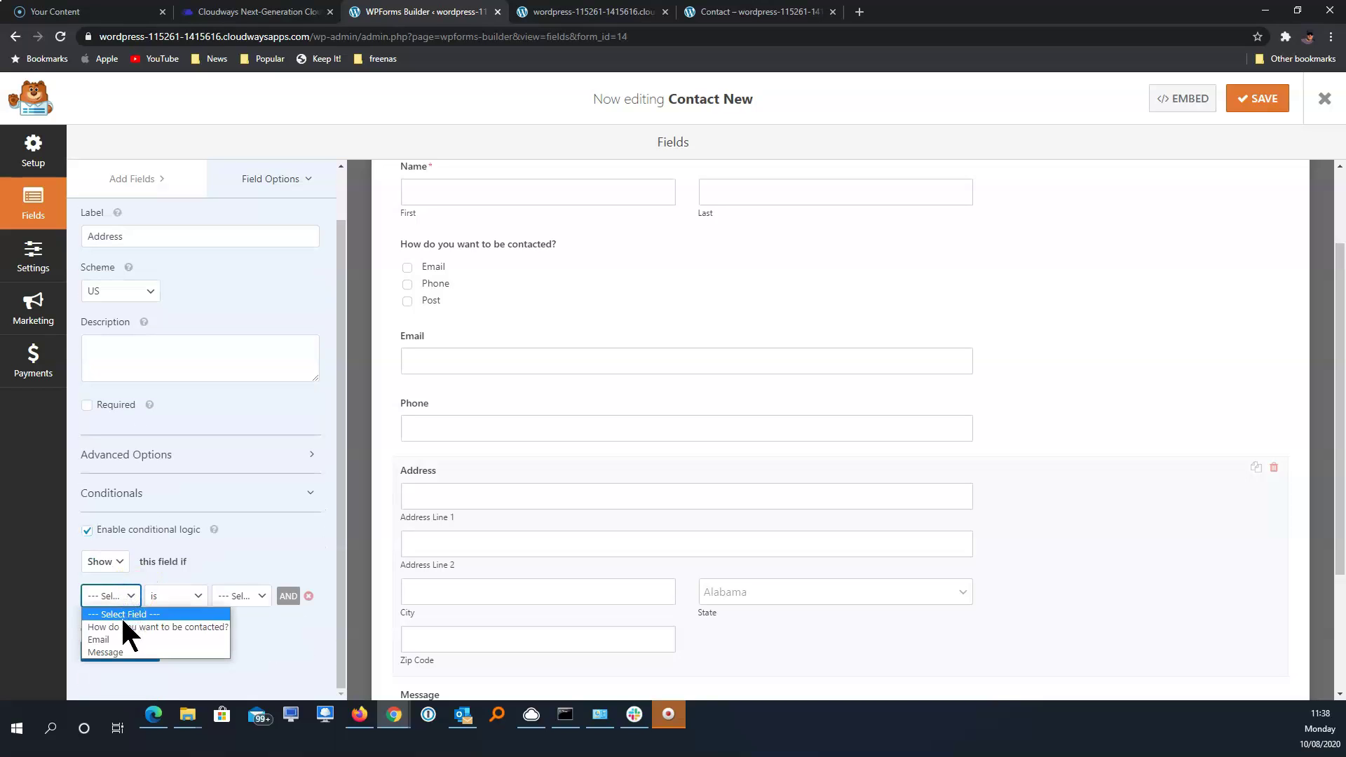
click(161, 616)
click(246, 600)
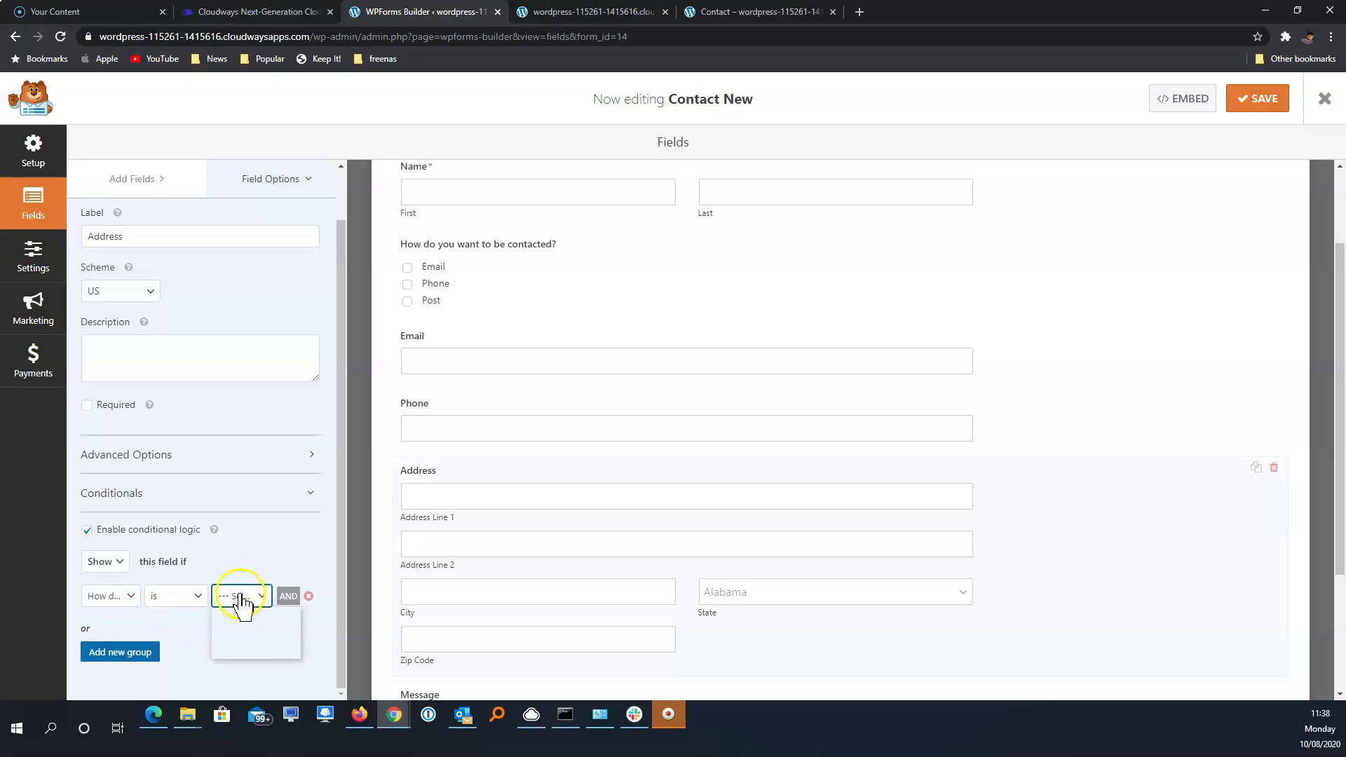
click(252, 652)
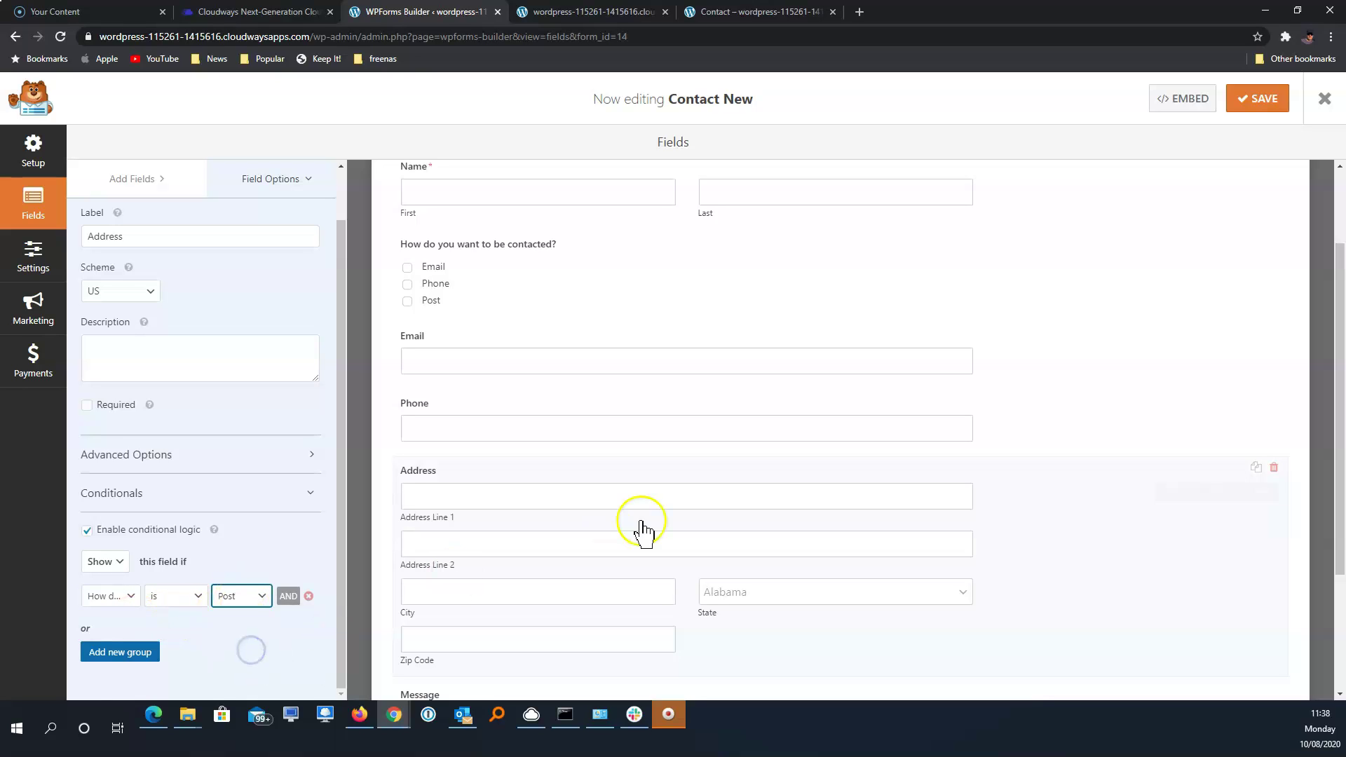
click(1250, 104)
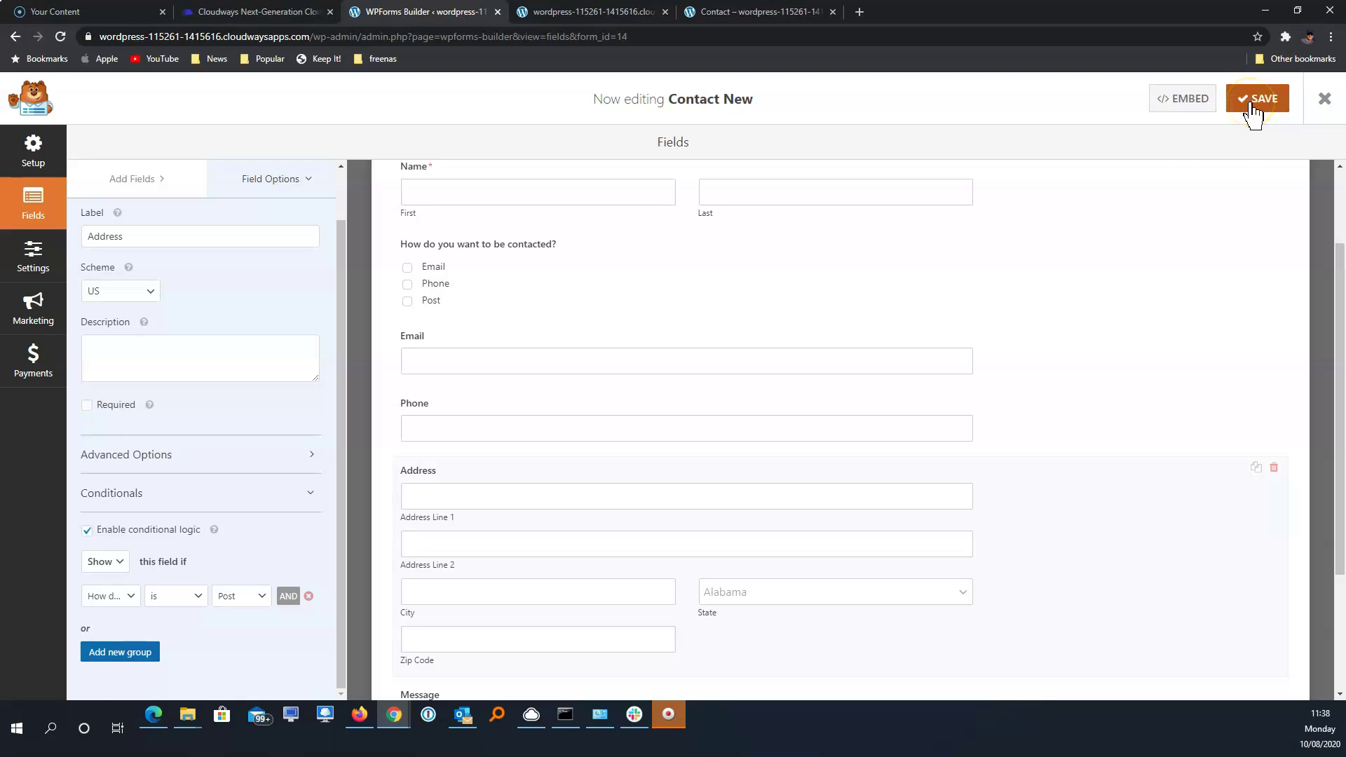
click(1323, 105)
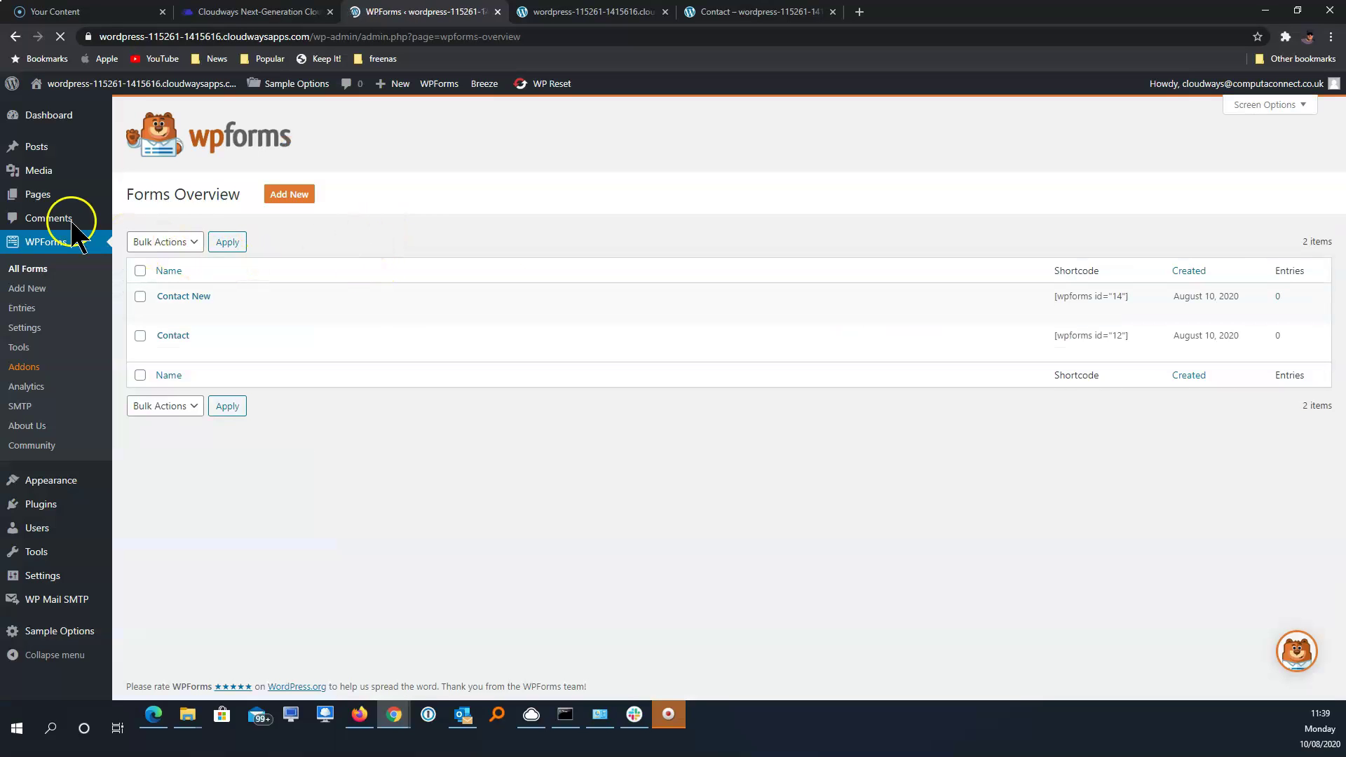
Go to Pages and open the Contact page for editing
click(40, 200)
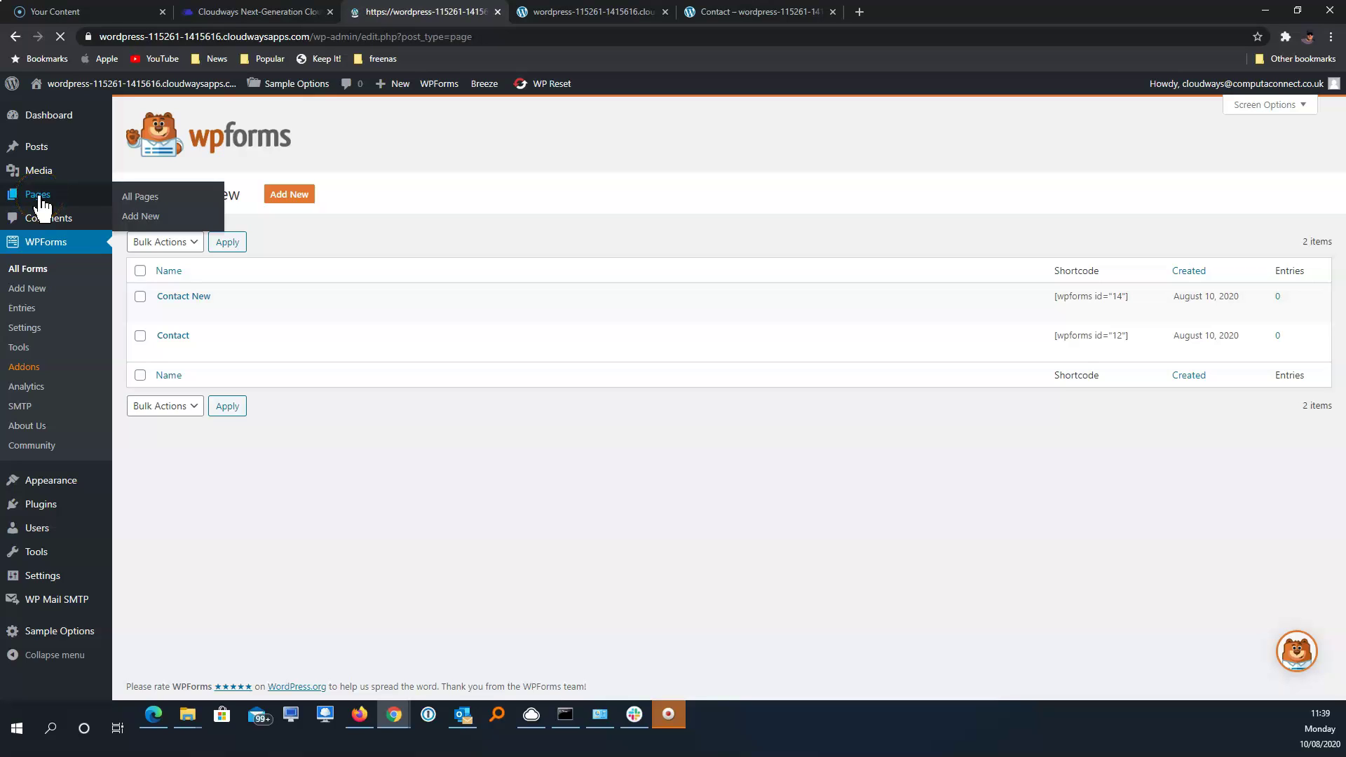
mouse_move(166, 242)
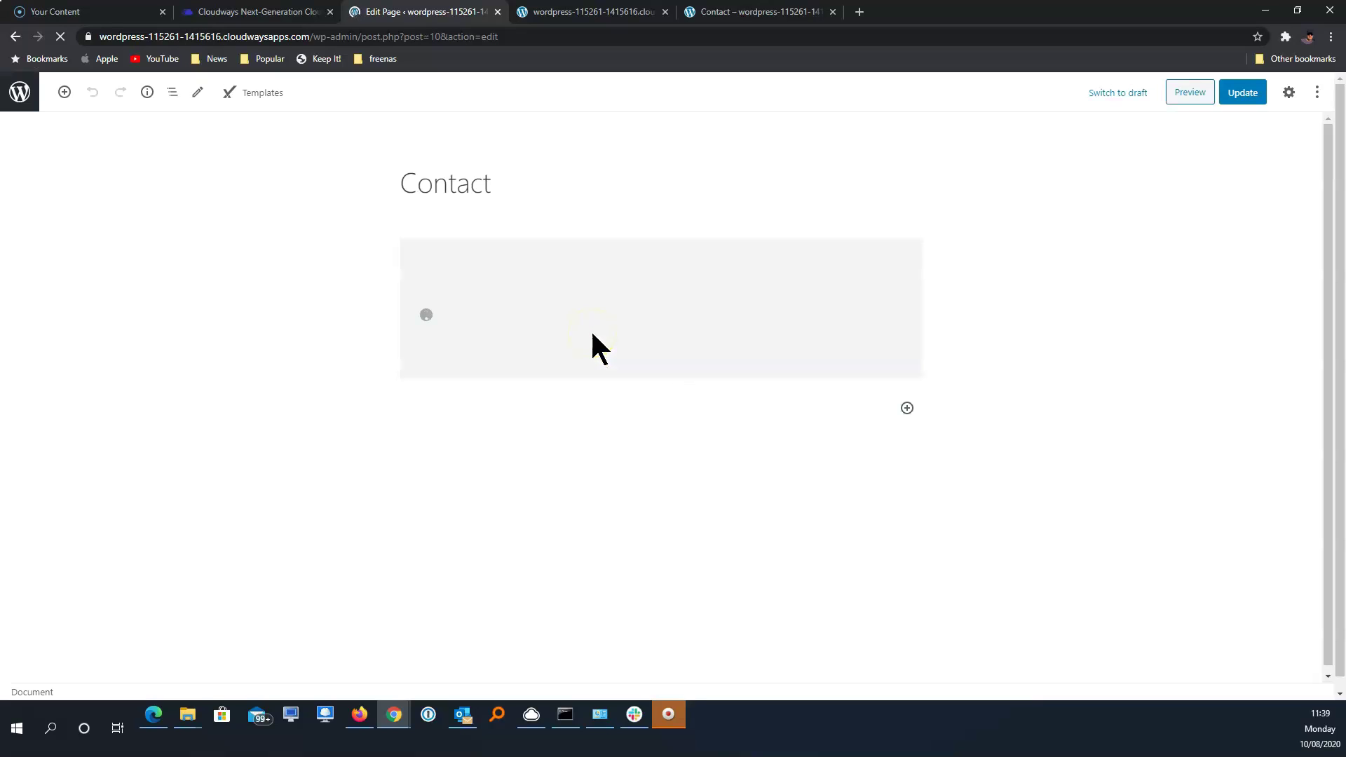
Remove the old form block from the Contact page
click(591, 334)
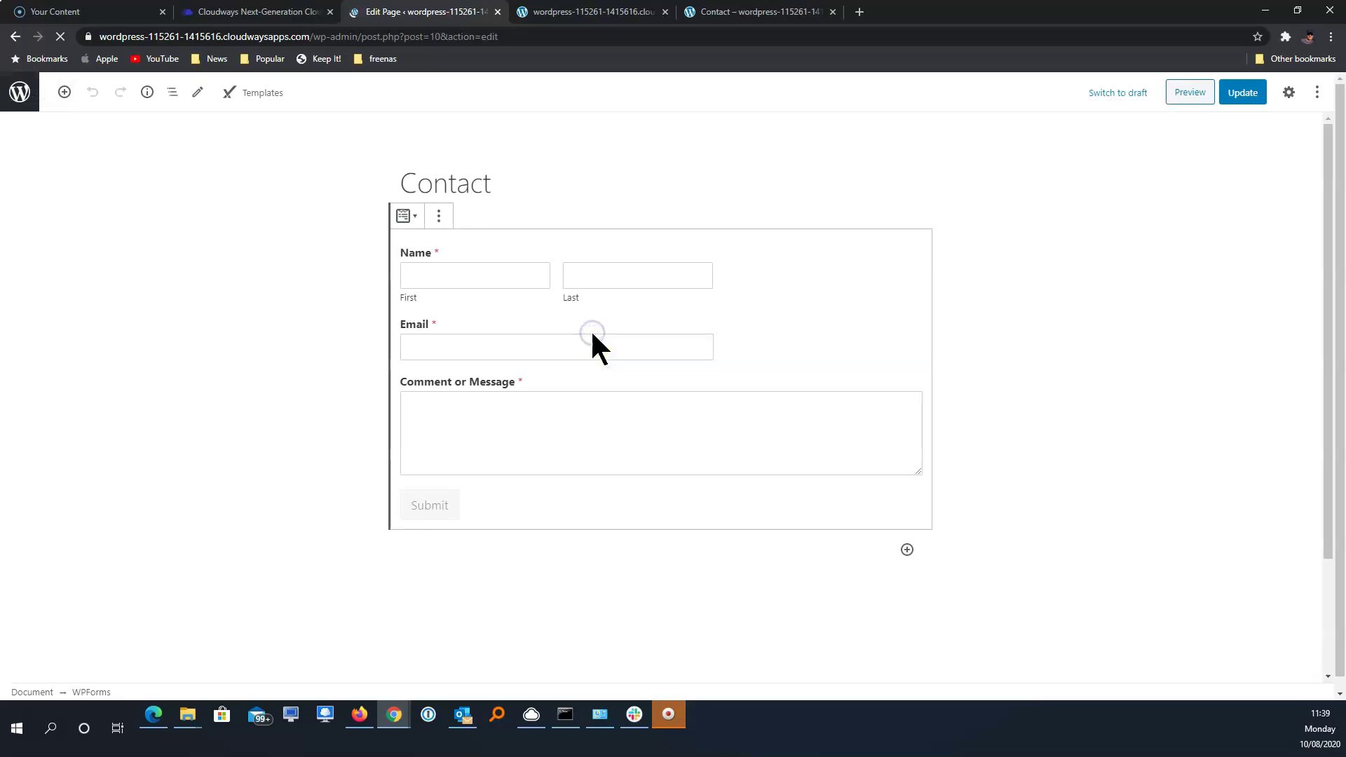
click(438, 218)
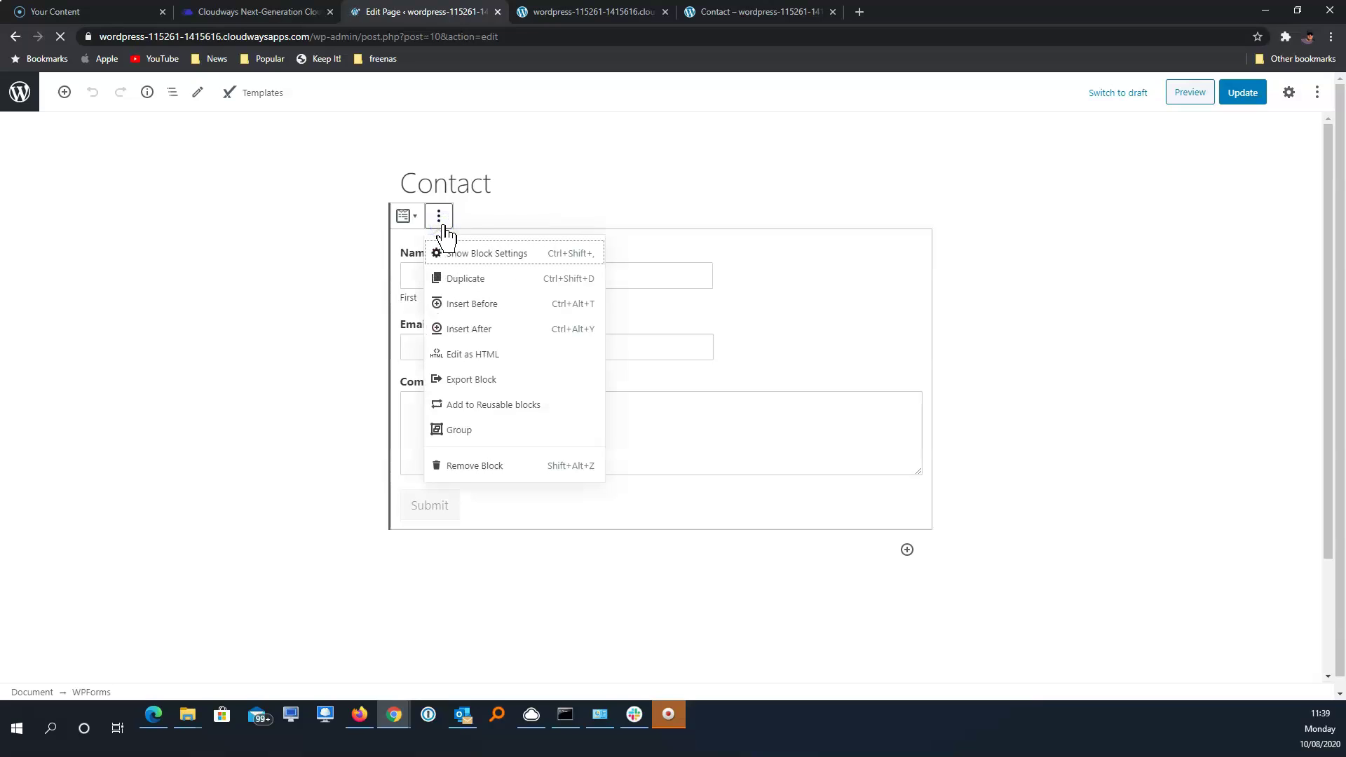
click(495, 474)
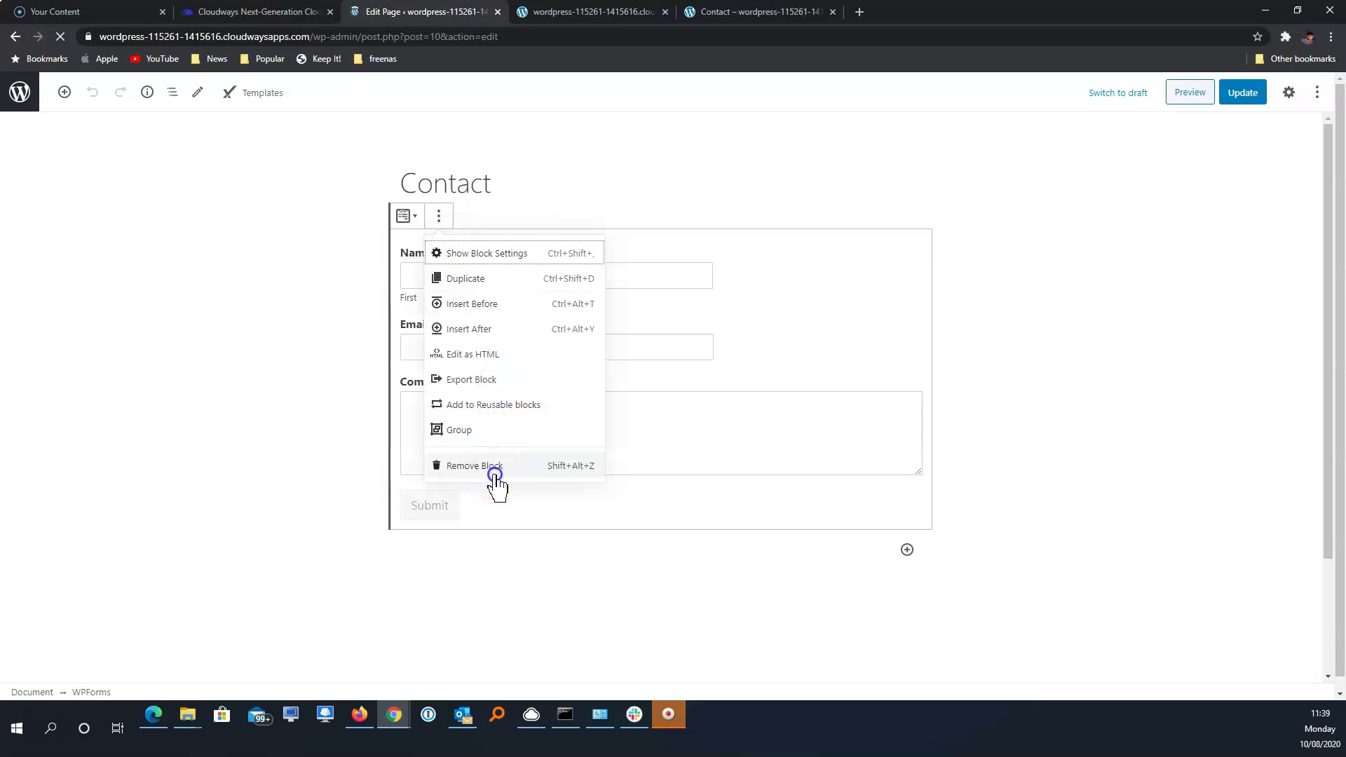
Insert a WPForms block with the Contact New form, update the page, and view it live
click(912, 249)
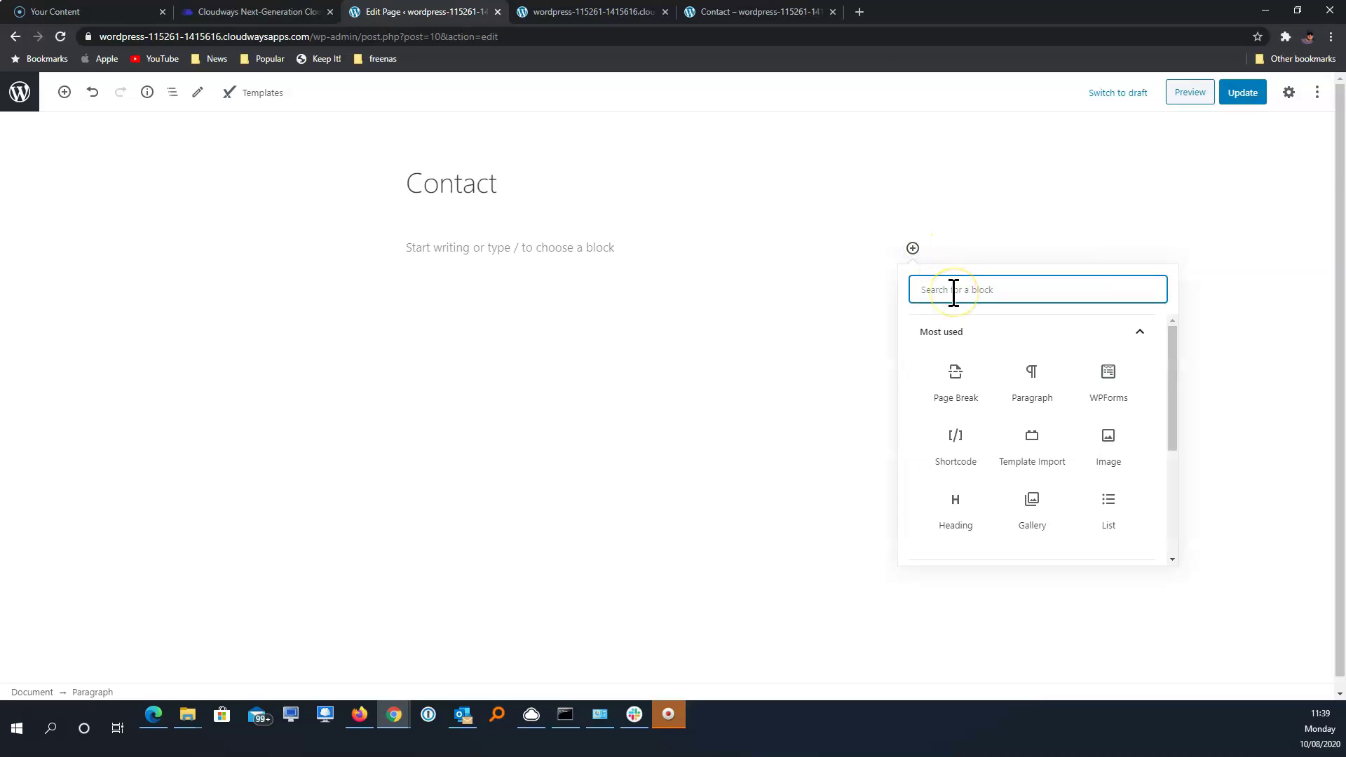
text(wp)
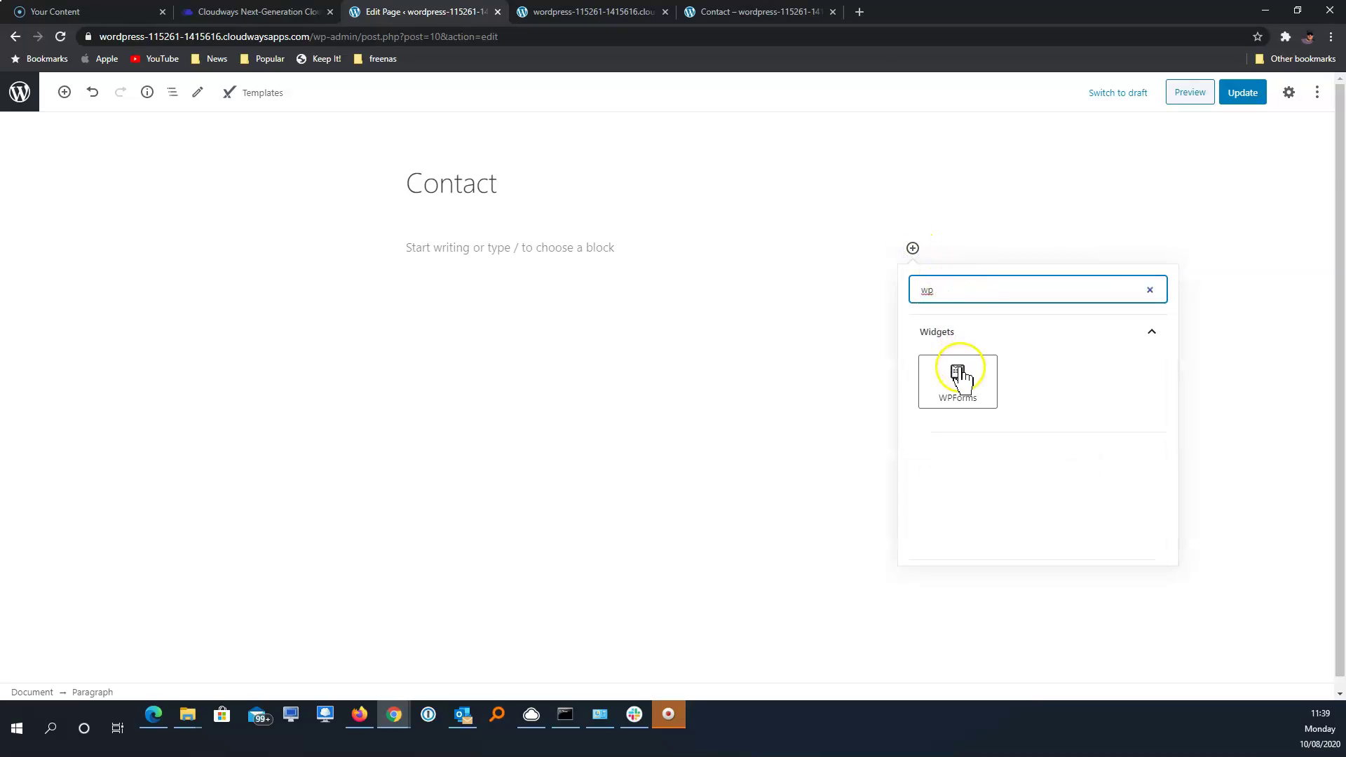
click(957, 380)
click(696, 370)
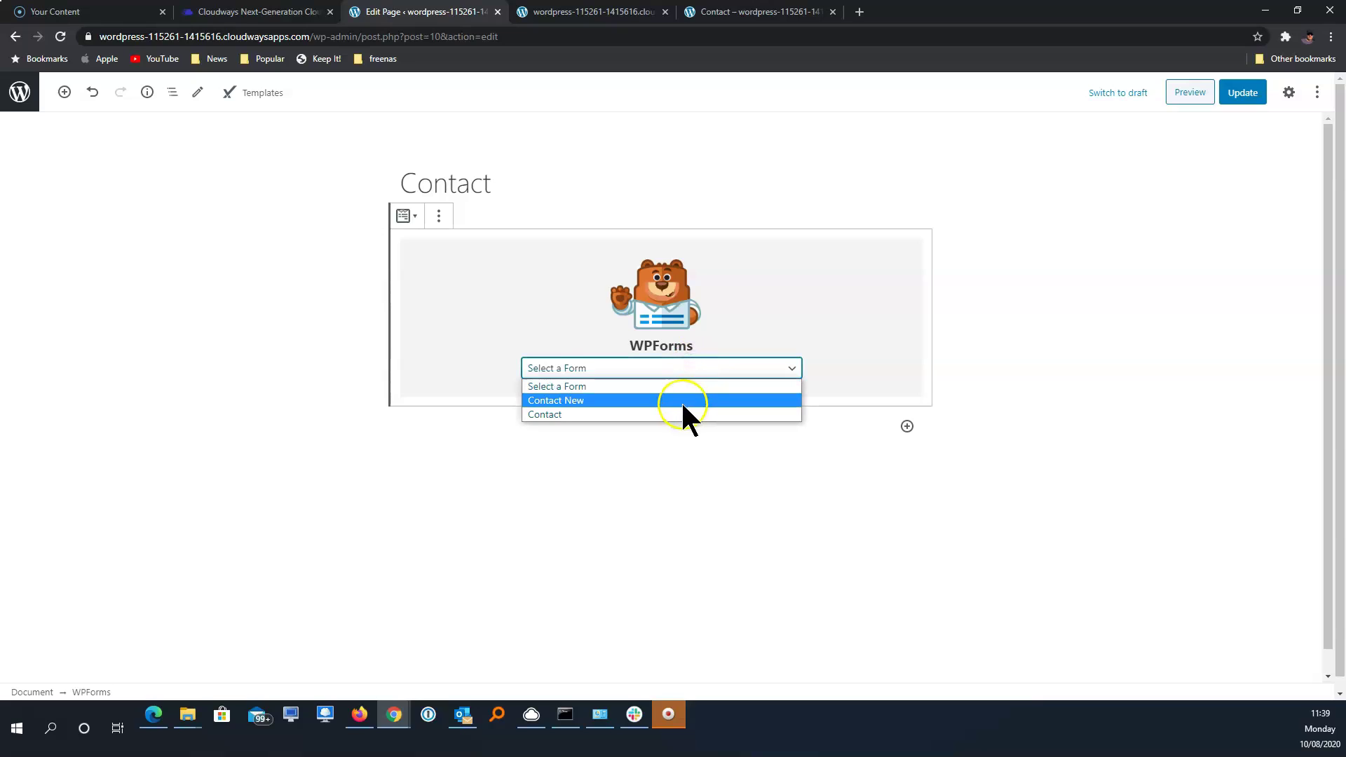
click(683, 403)
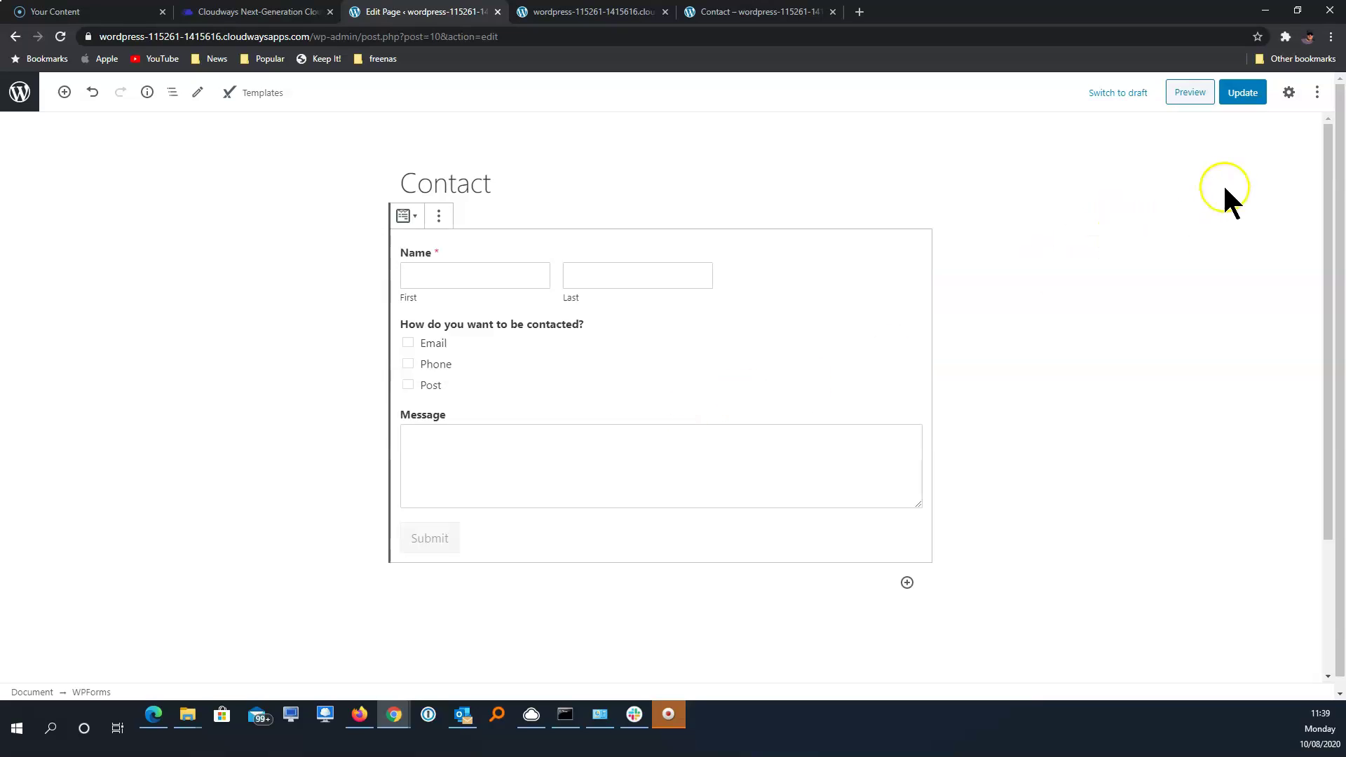
click(1240, 95)
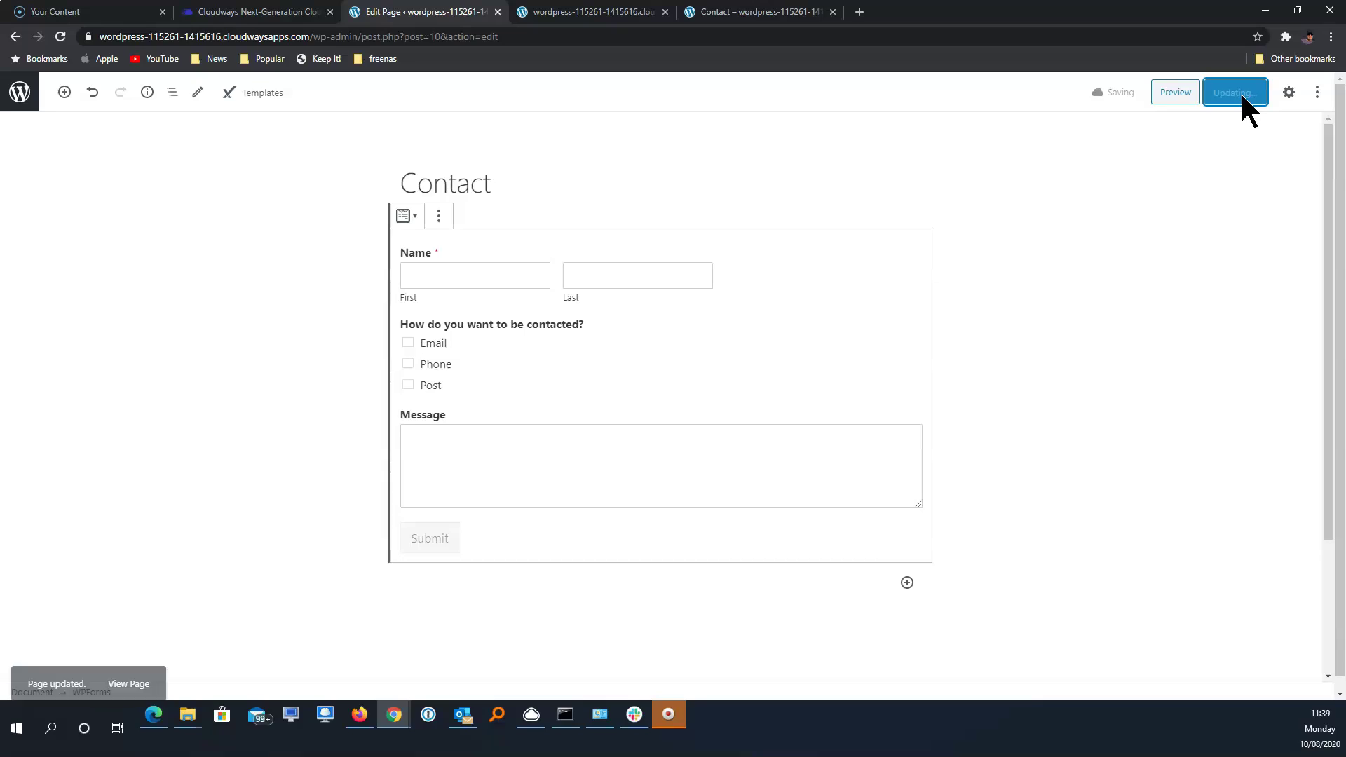
click(137, 675)
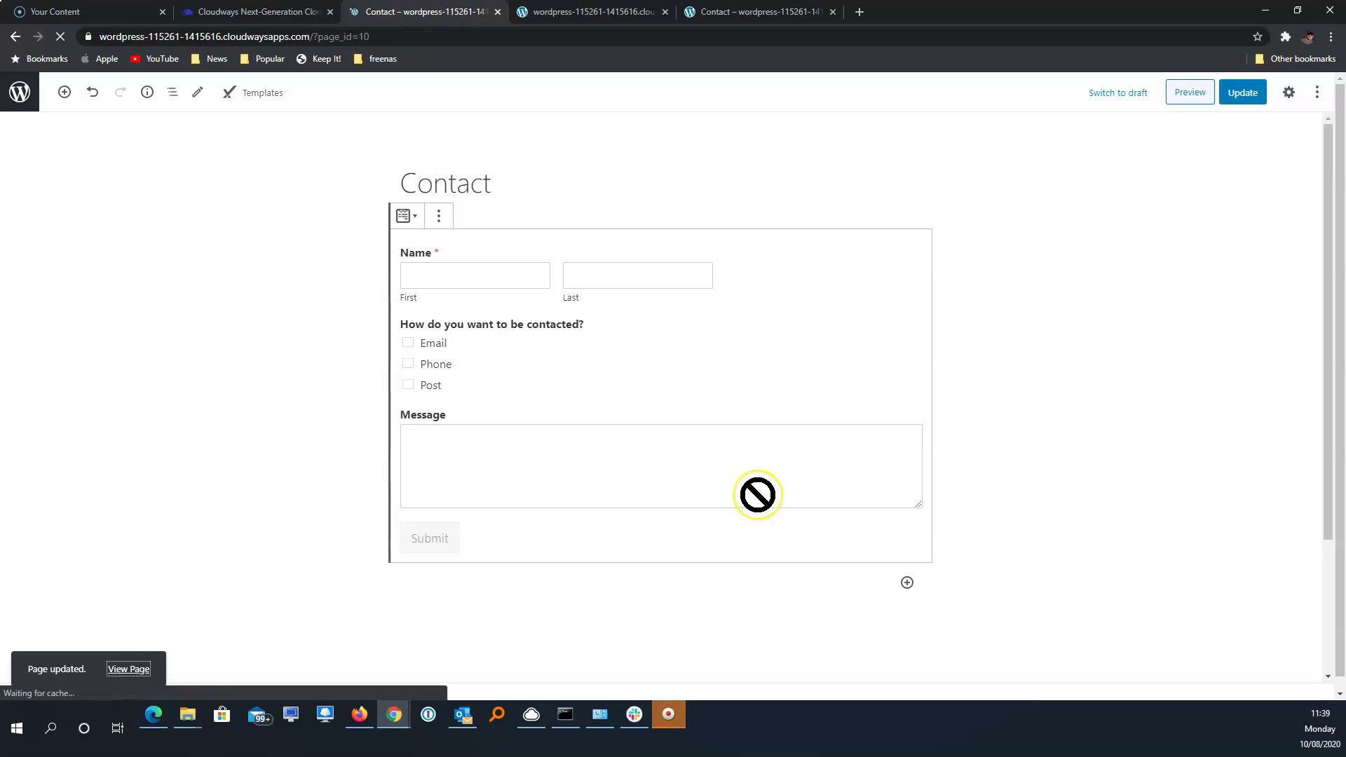
Fill in a first and last name on the live Contact form
scroll(749, 476, down, 2)
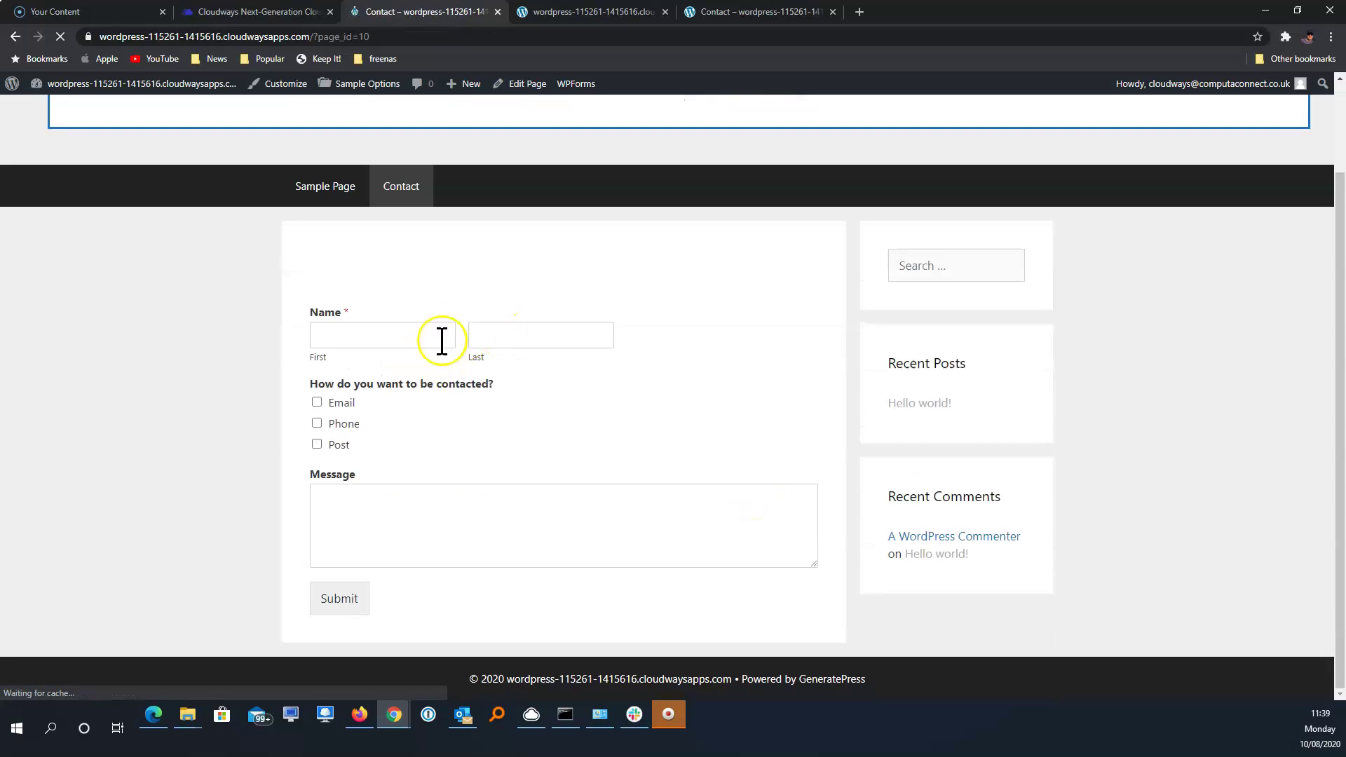
click(438, 341)
key(Tab)
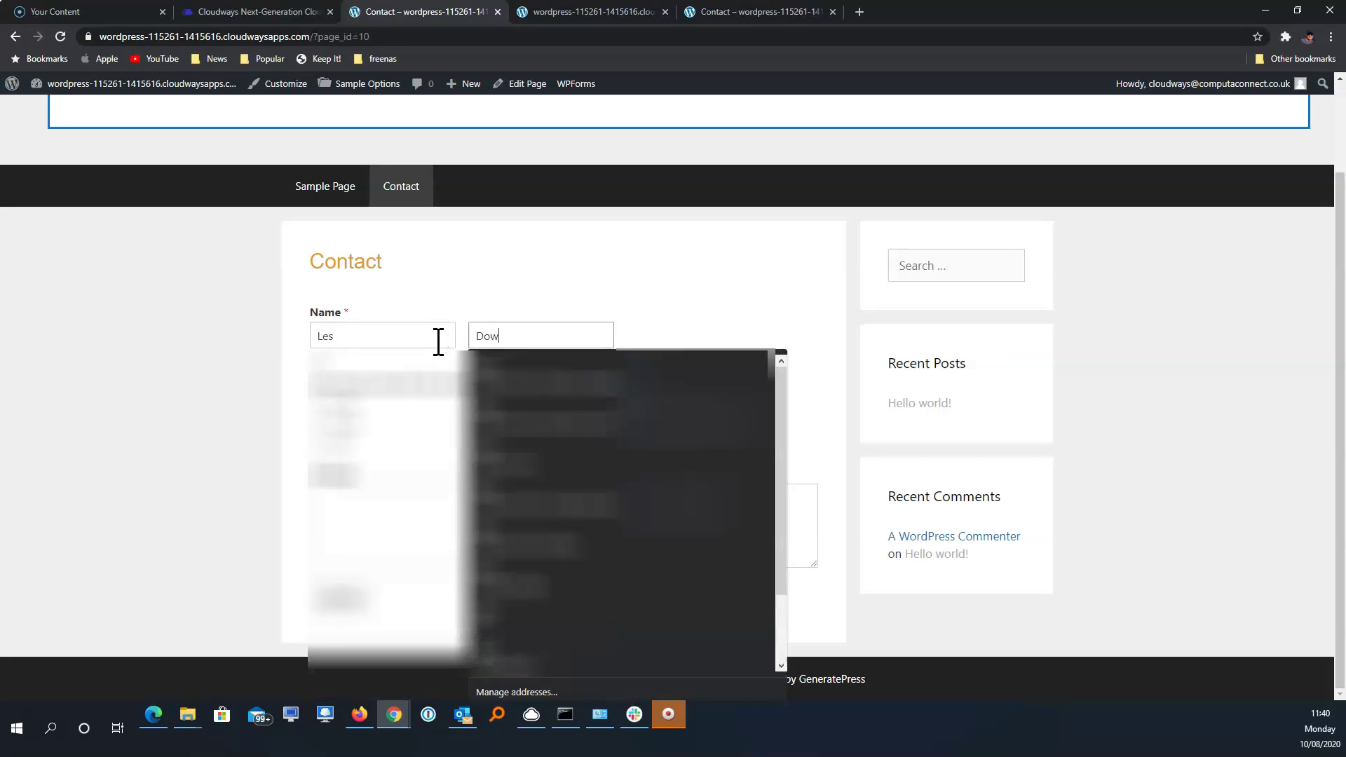
click(457, 337)
Tick Email as a contact method and confirm the Email field appears
click(339, 396)
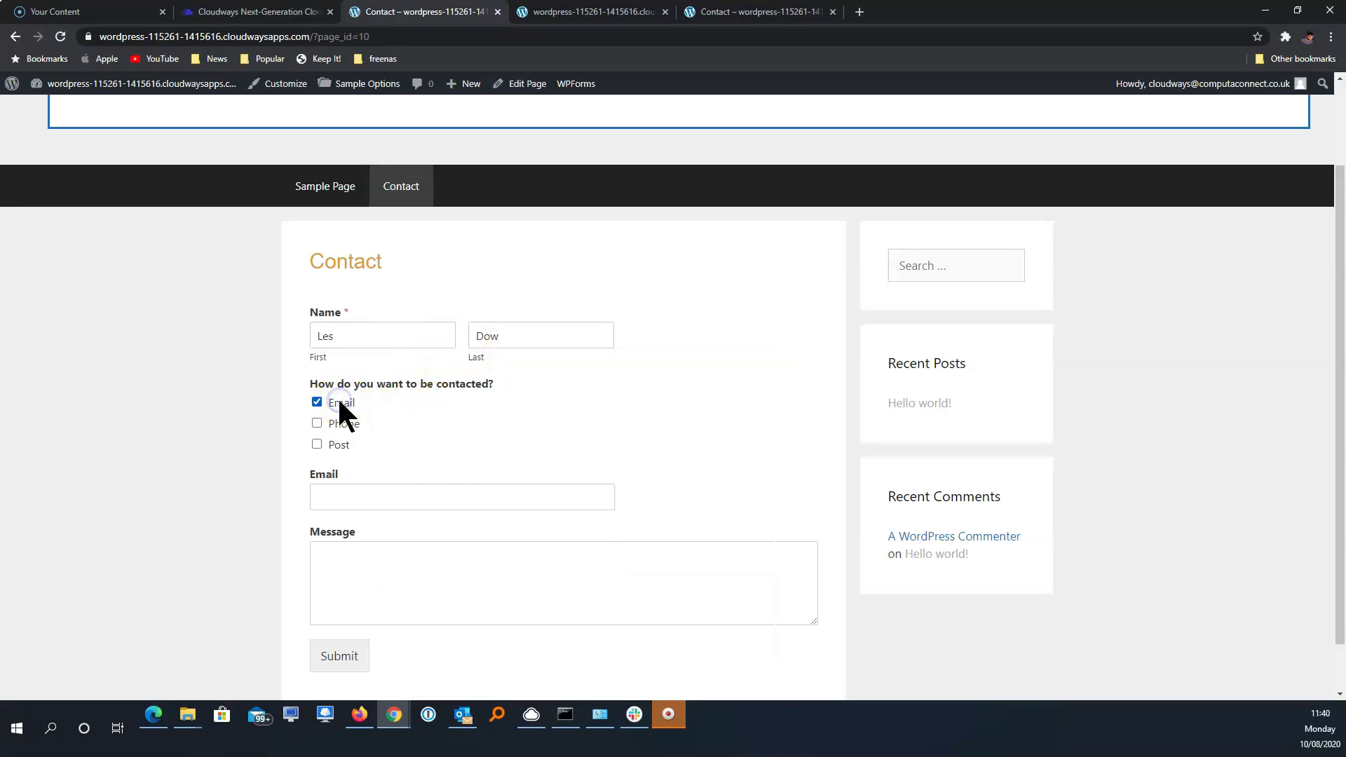
click(424, 494)
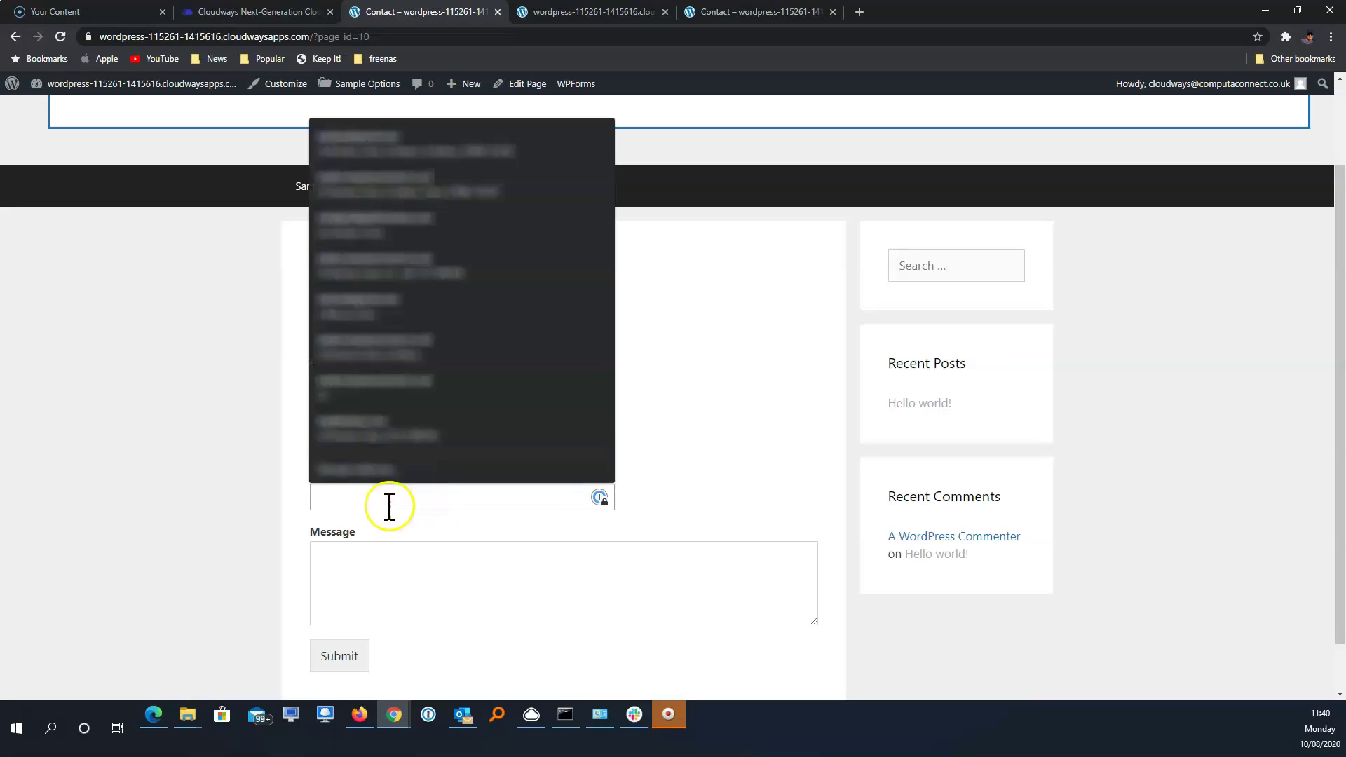
click(174, 465)
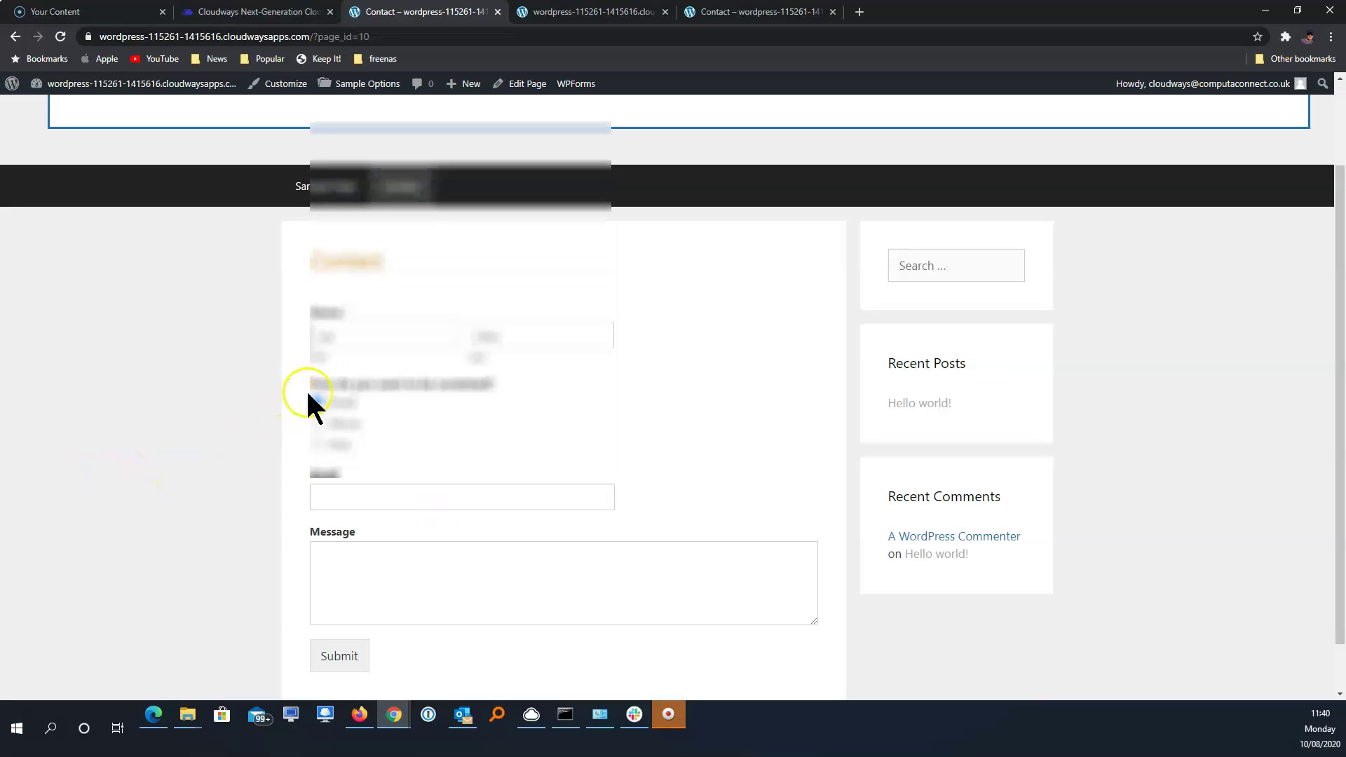
Tick Phone, untick Email and tick Post, checking Phone and Address appear while Email hides
click(349, 421)
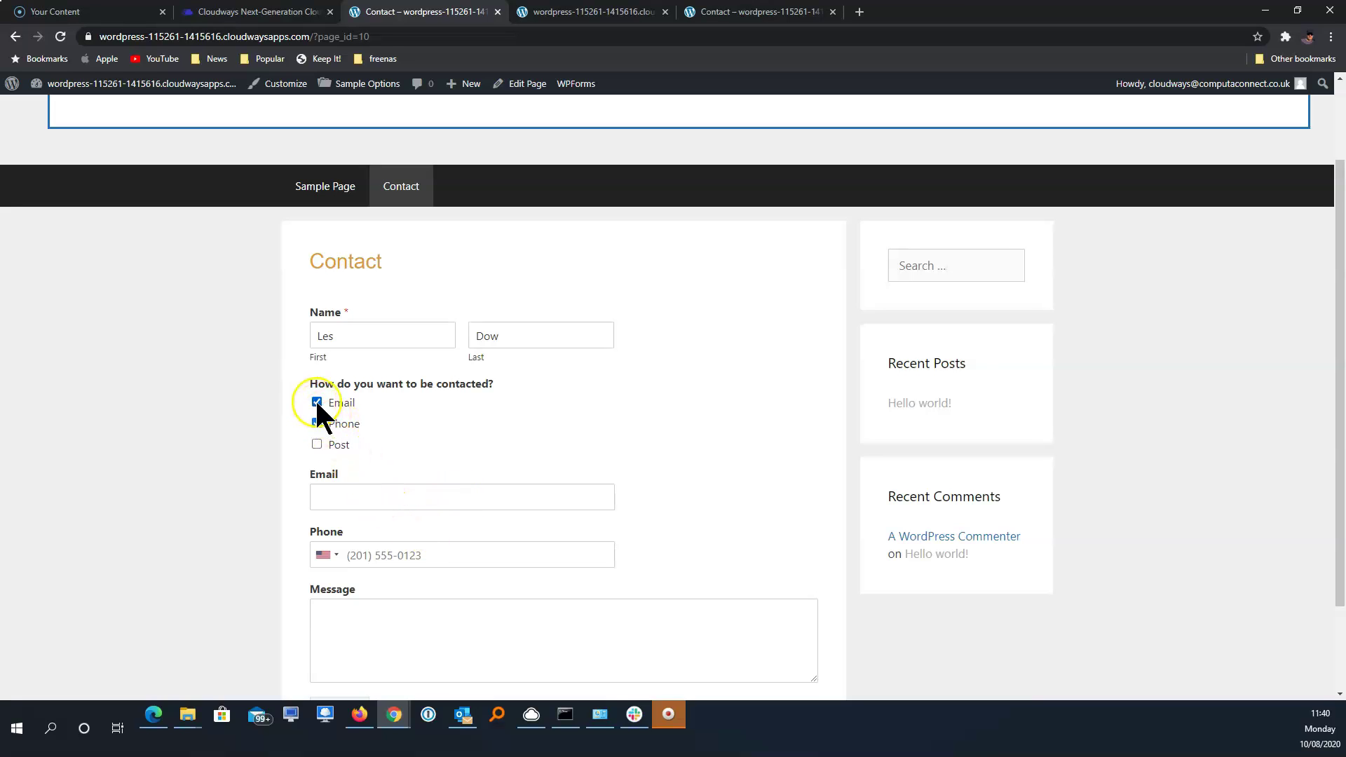
click(317, 403)
click(317, 442)
scroll(522, 527, down, 3)
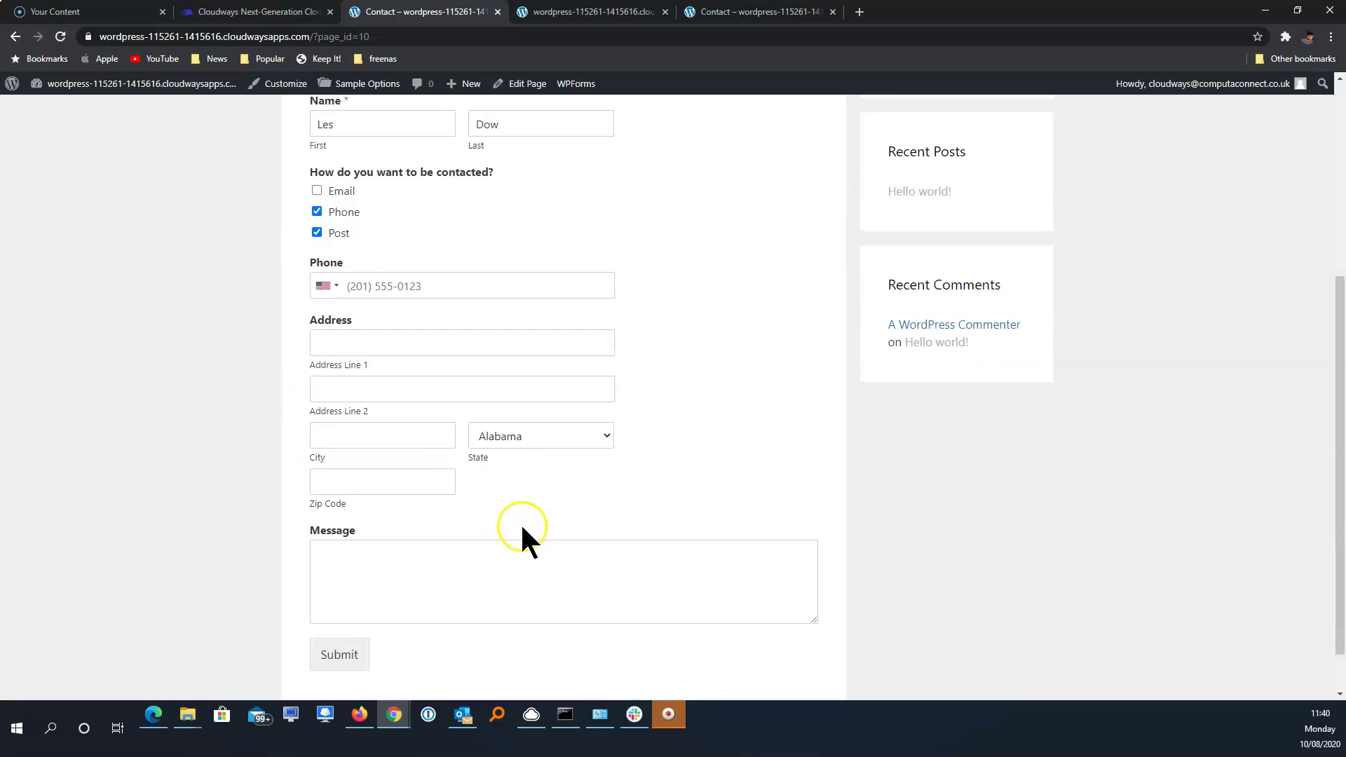
scroll(522, 533, down, 1)
scroll(522, 532, up, 1)
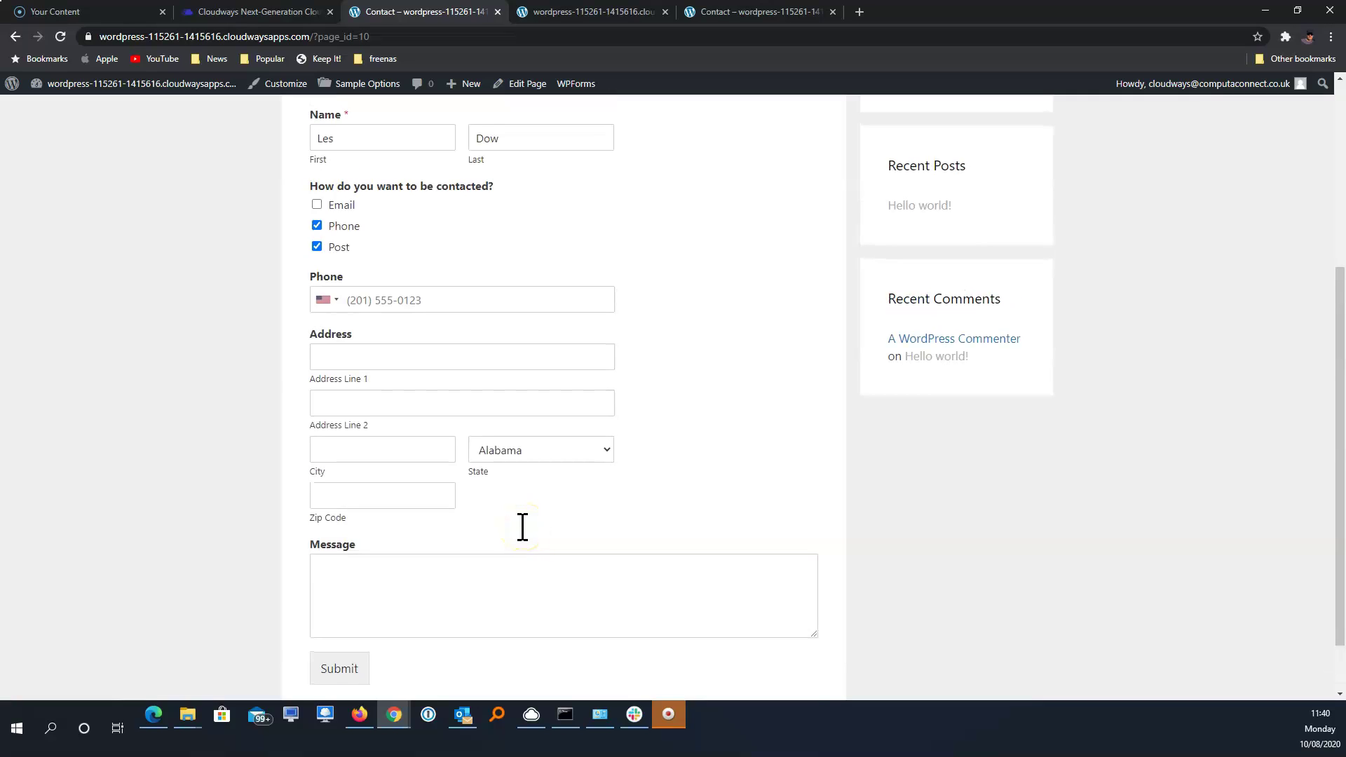
scroll(522, 527, up, 2)
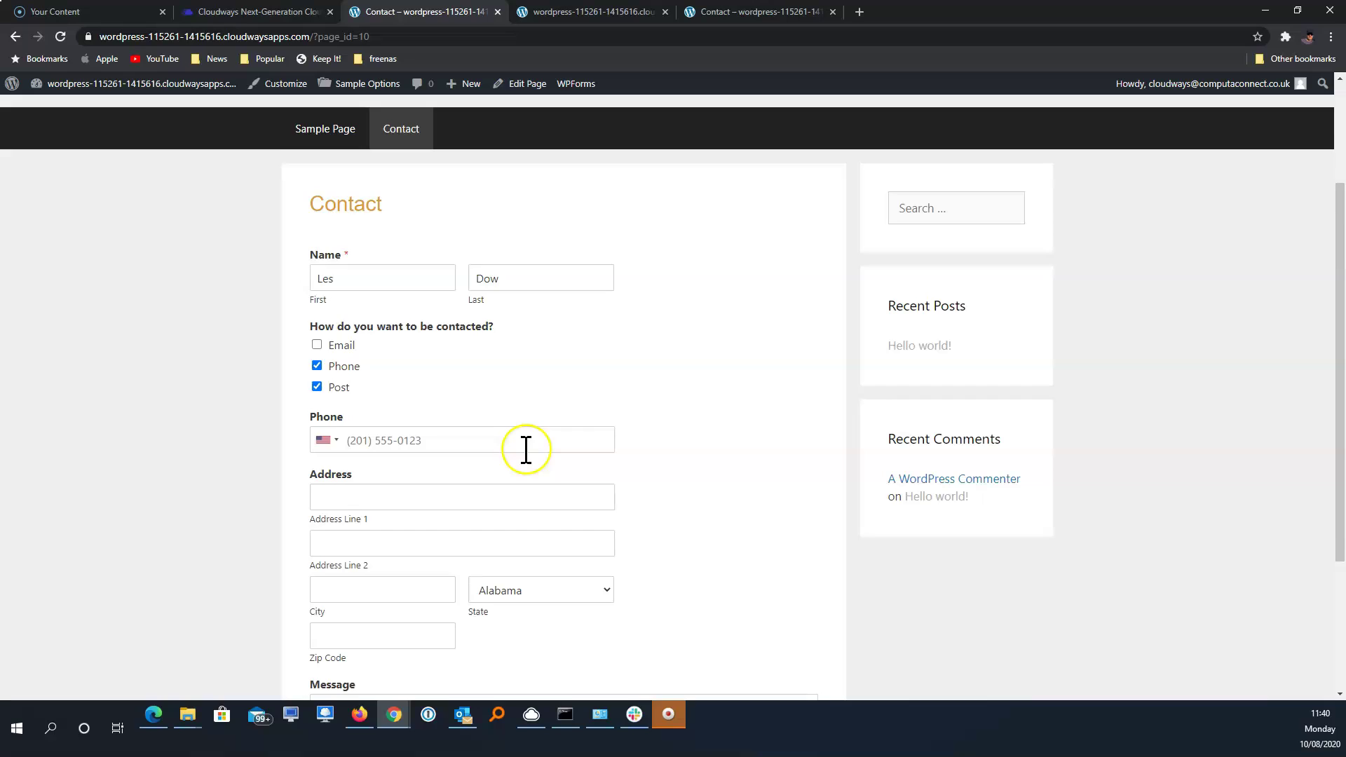
scroll(525, 451, down, 2)
scroll(527, 452, up, 3)
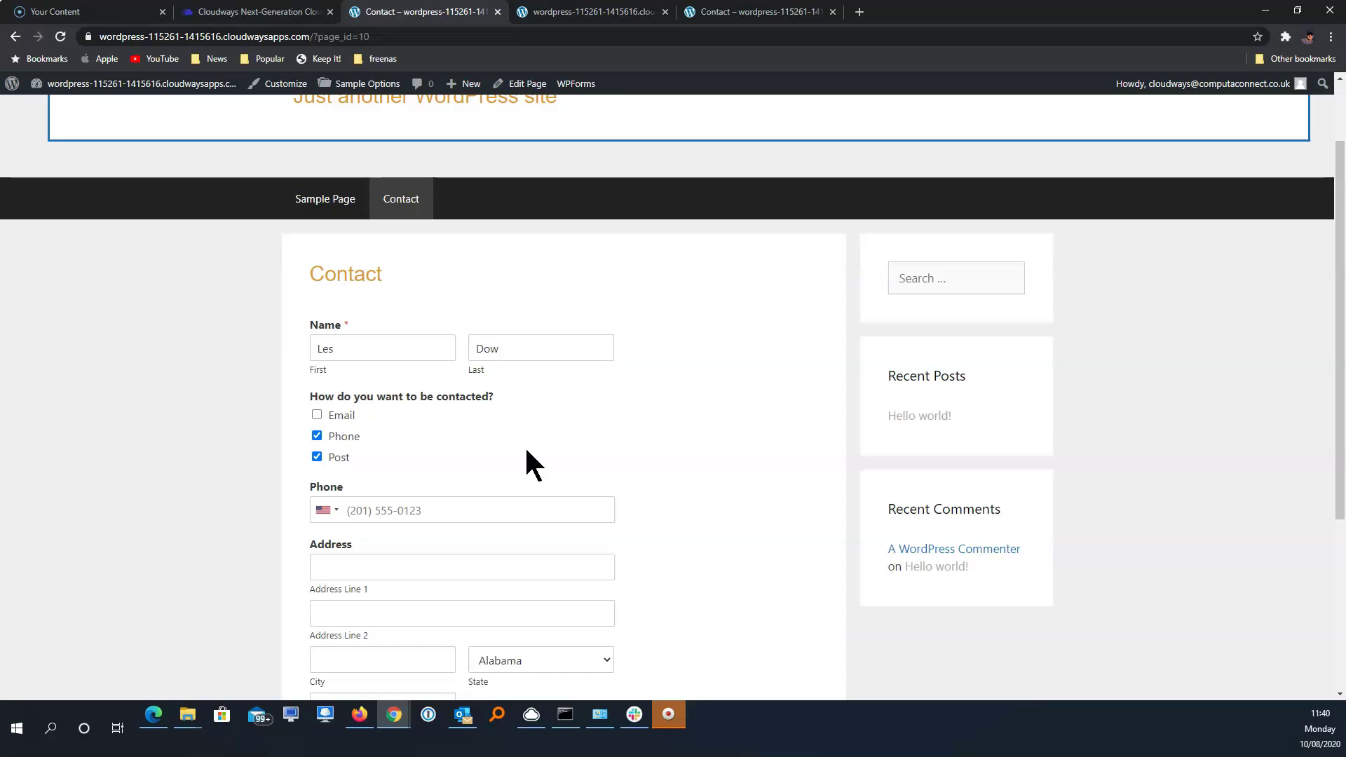
click(668, 714)
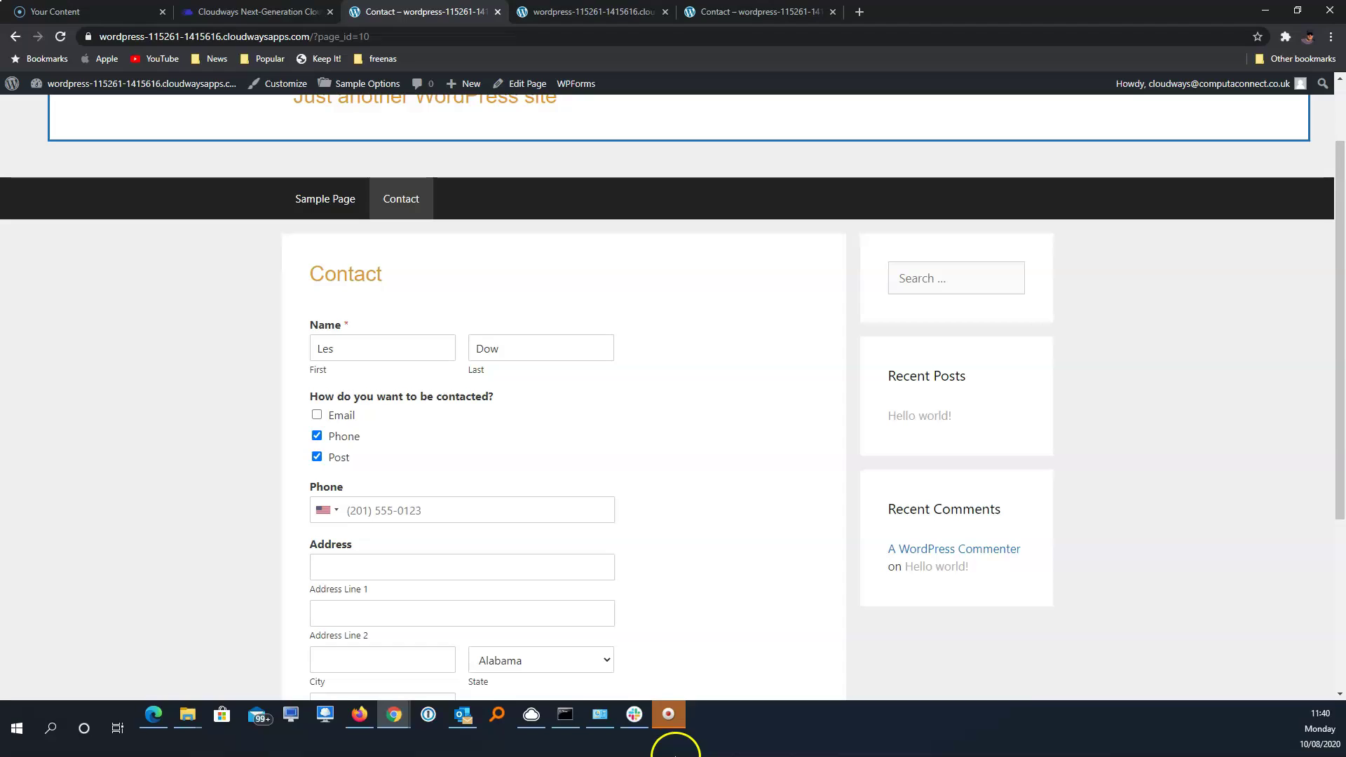